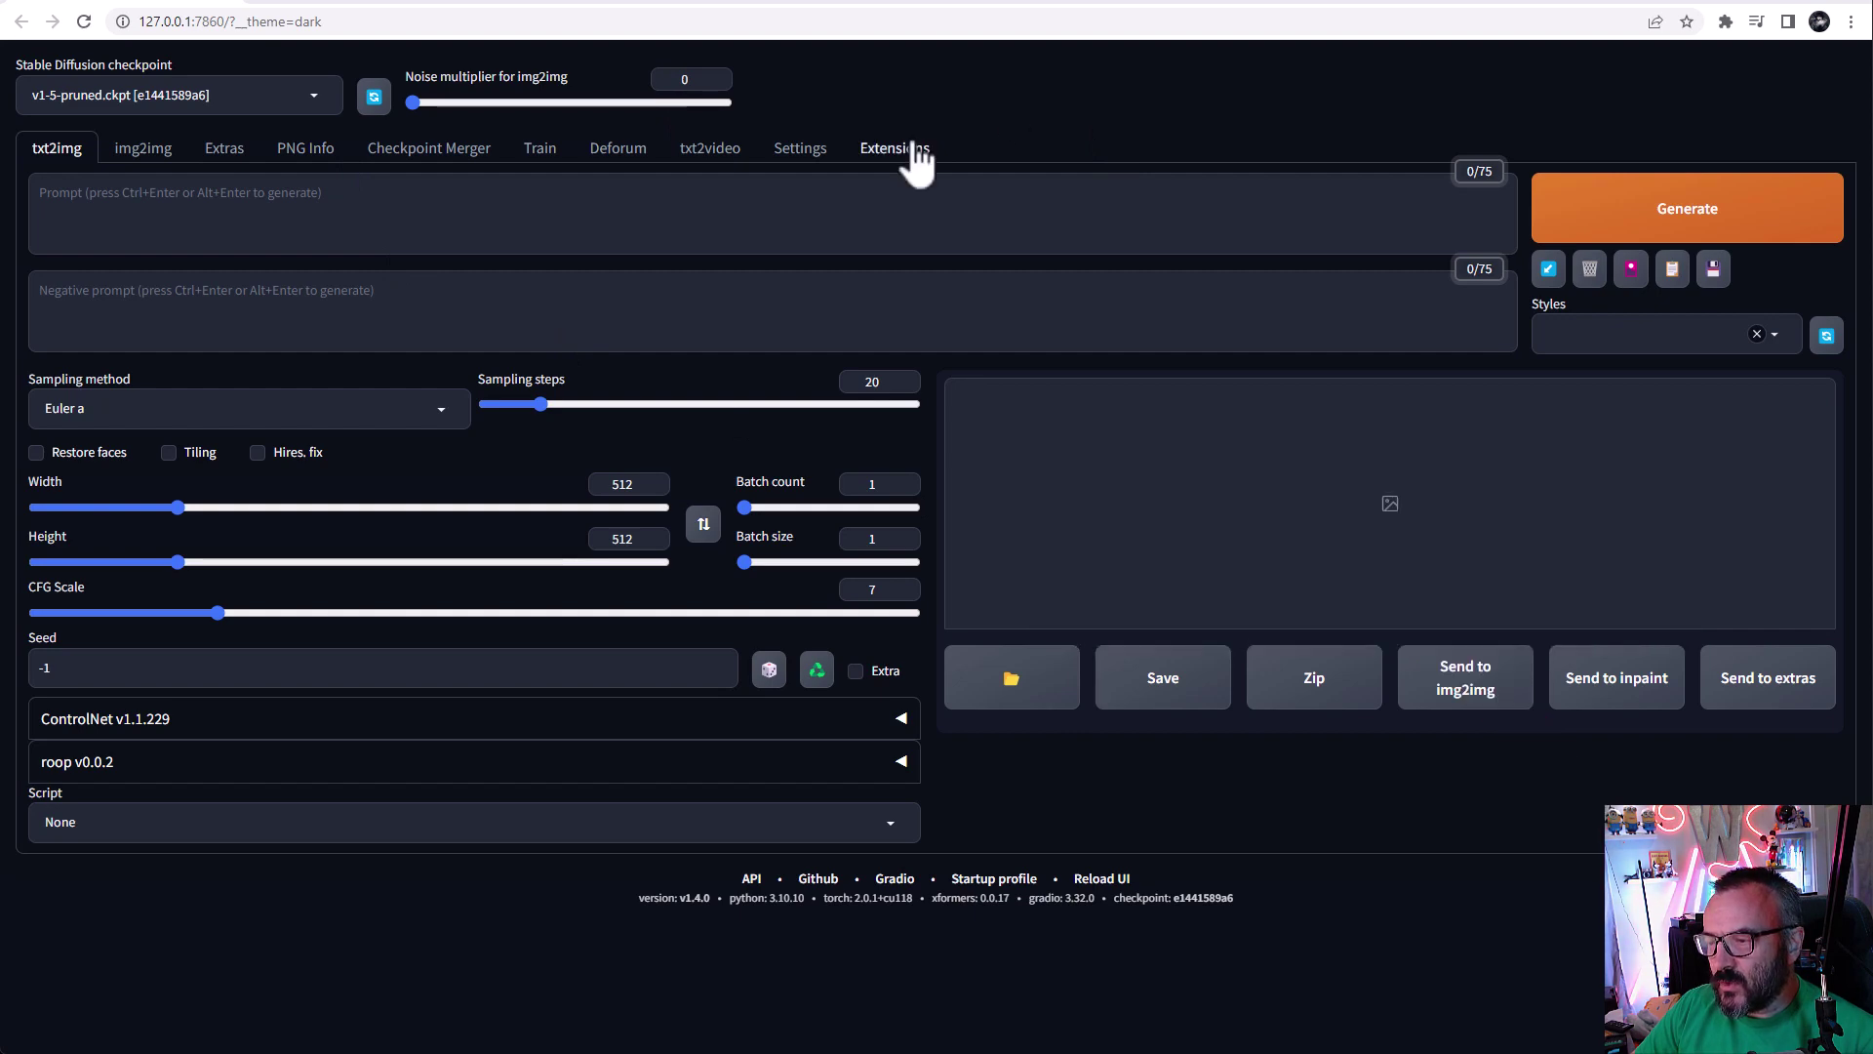
Step: Load the list of Available extensions on the Extensions page
{"action": "left_click", "coordinate": [917, 161]}
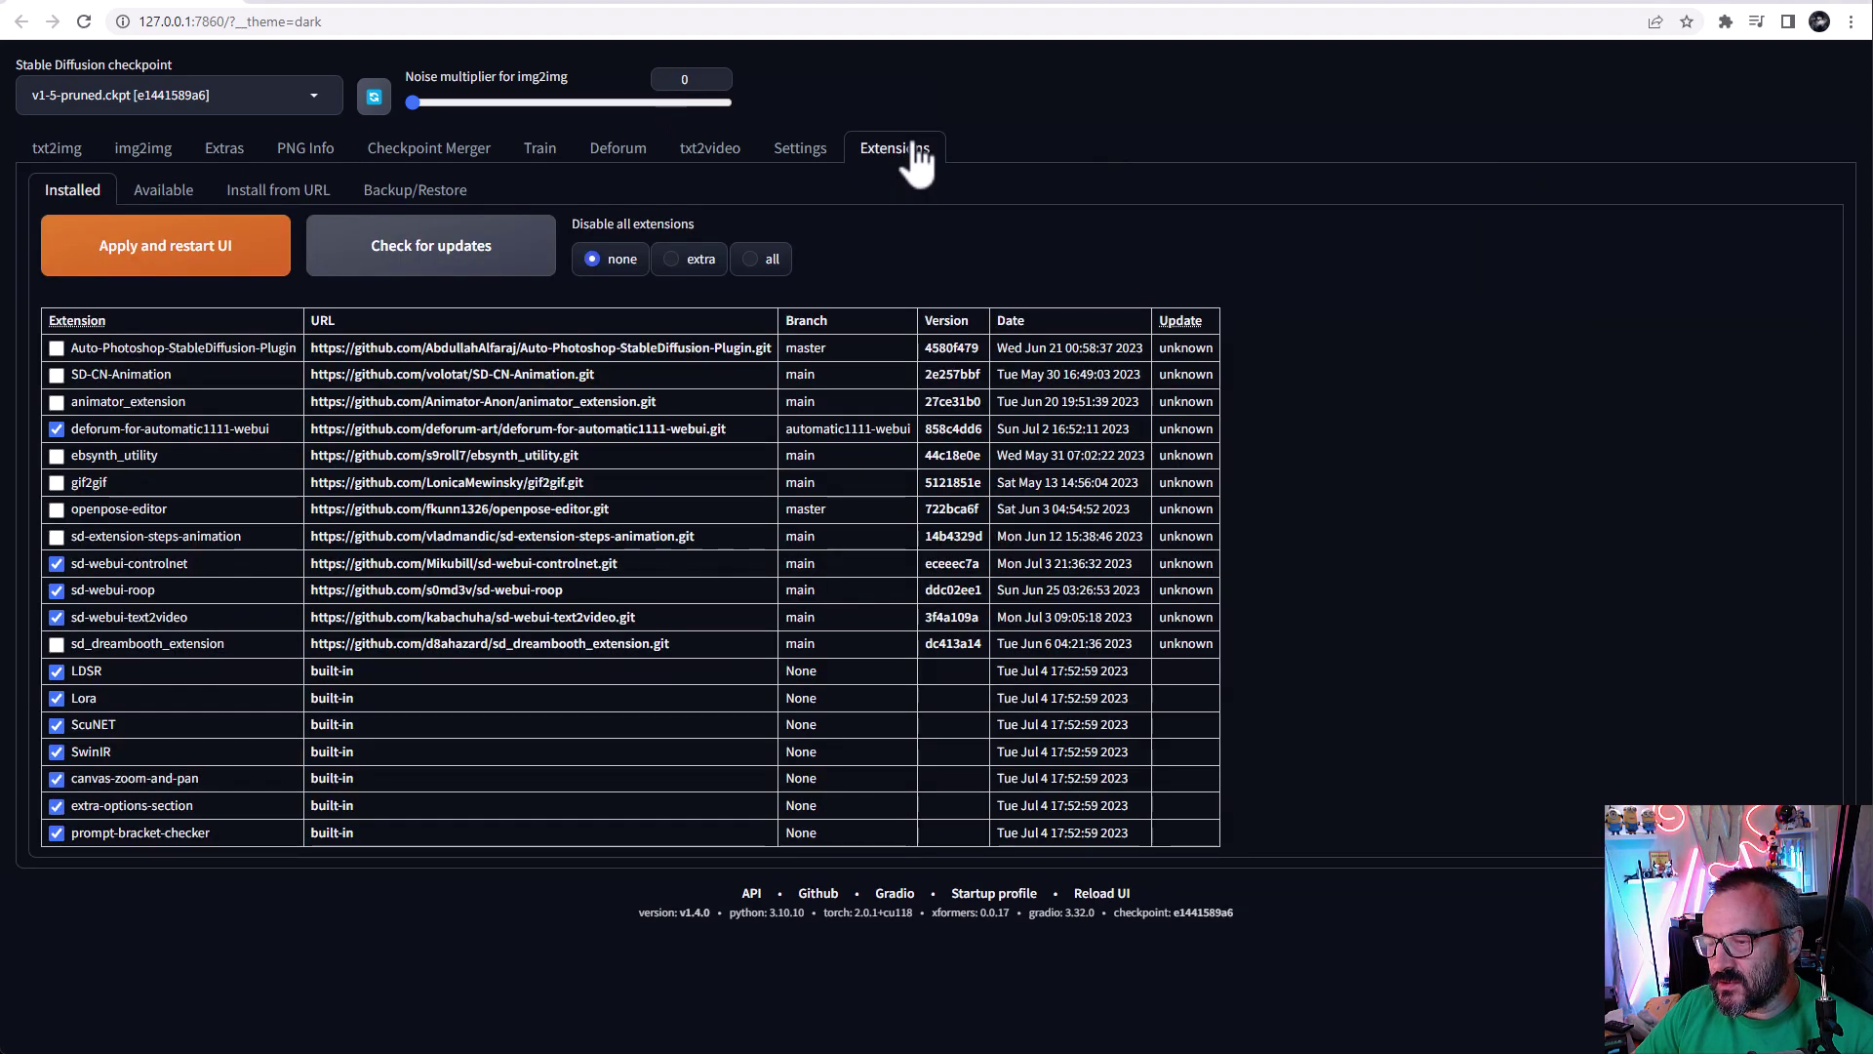
{"action": "left_click", "coordinate": [171, 195]}
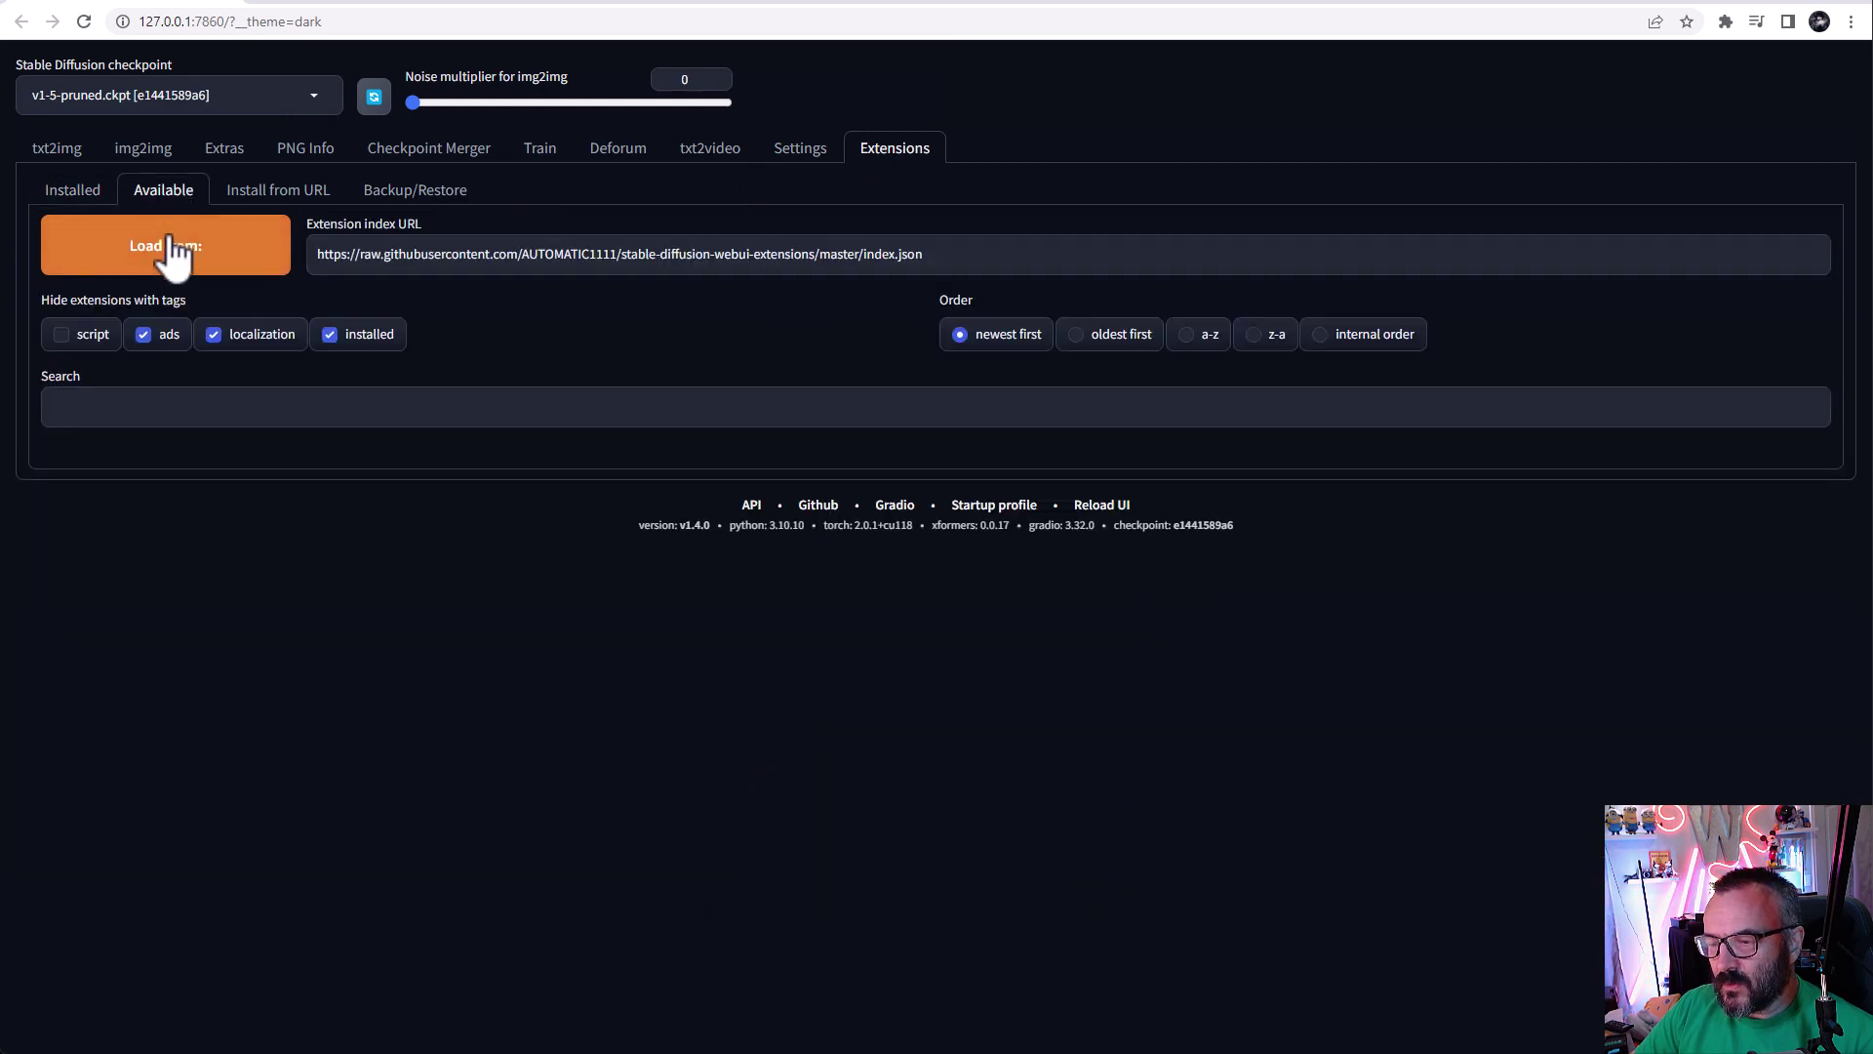
{"action": "left_click", "coordinate": [174, 249]}
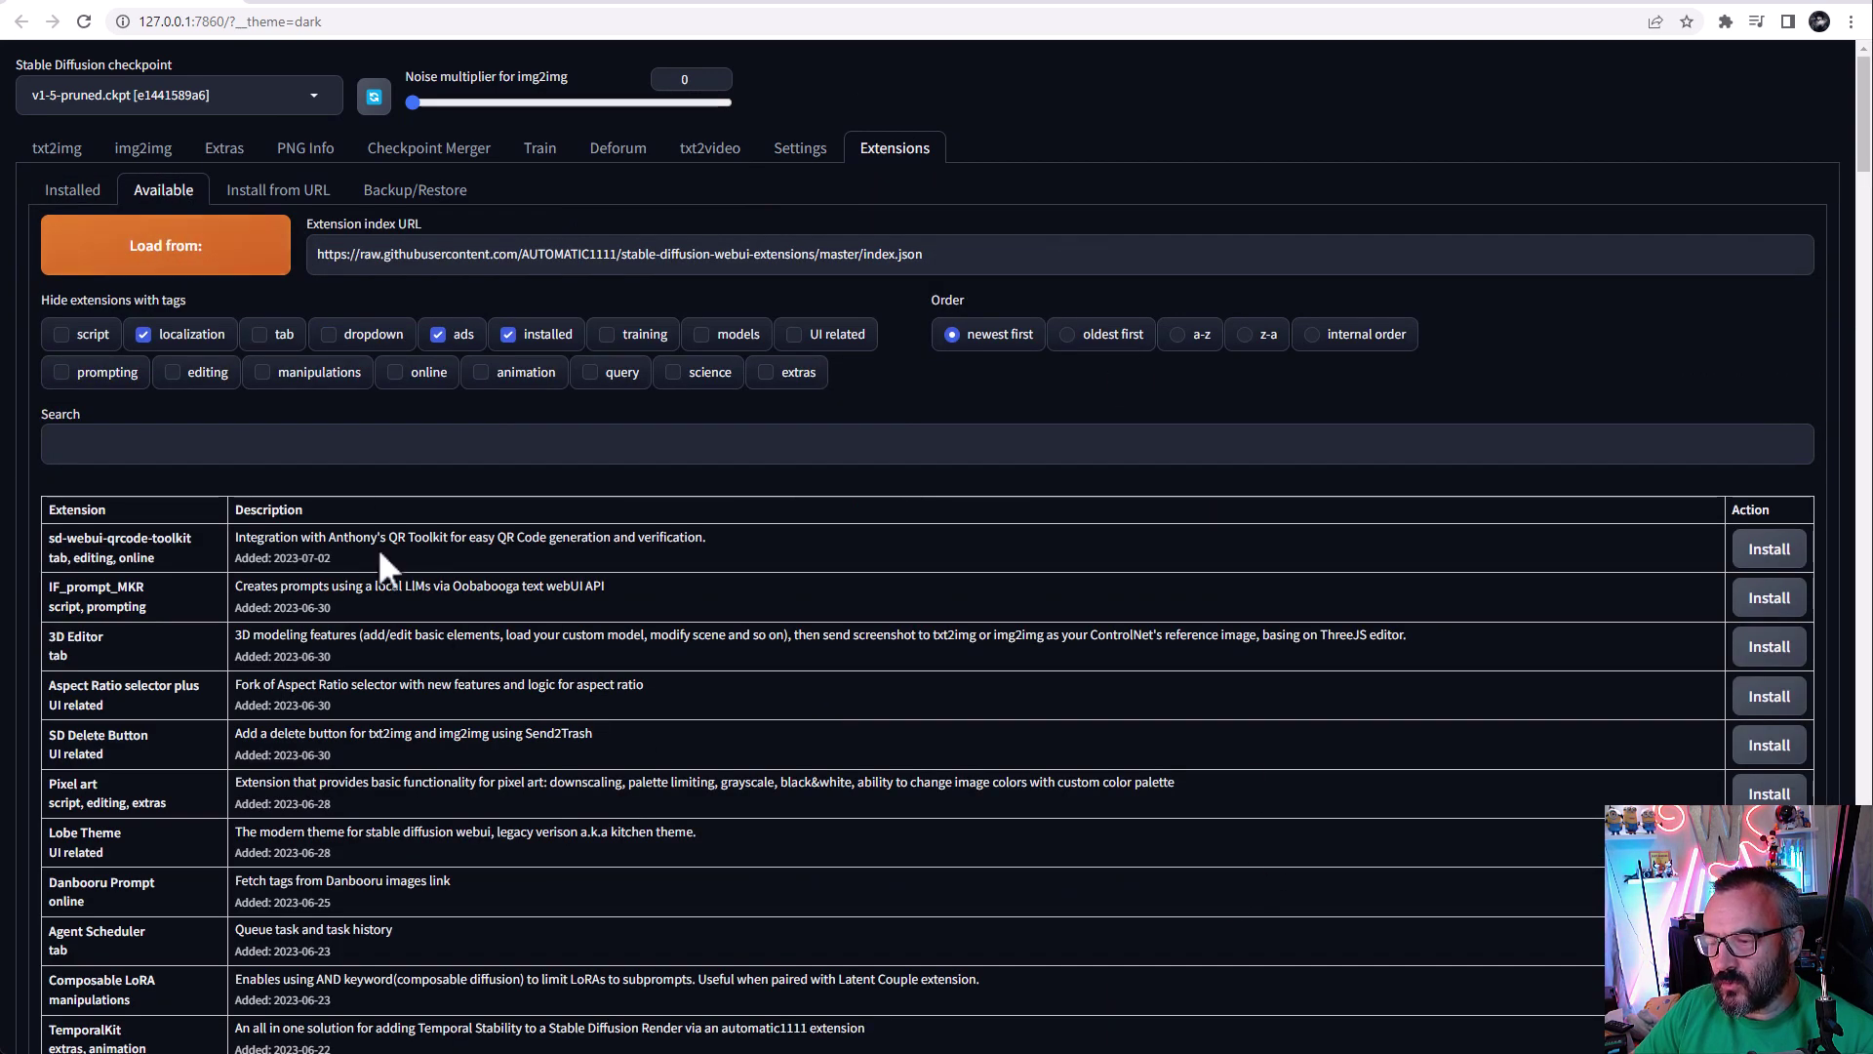
Step: Search for 'text2vi' with installed extensions included, then view the sd-webui-text2video folder in File Explorer
{"action": "left_click", "coordinate": [346, 441]}
{"action": "type", "text": "t"}
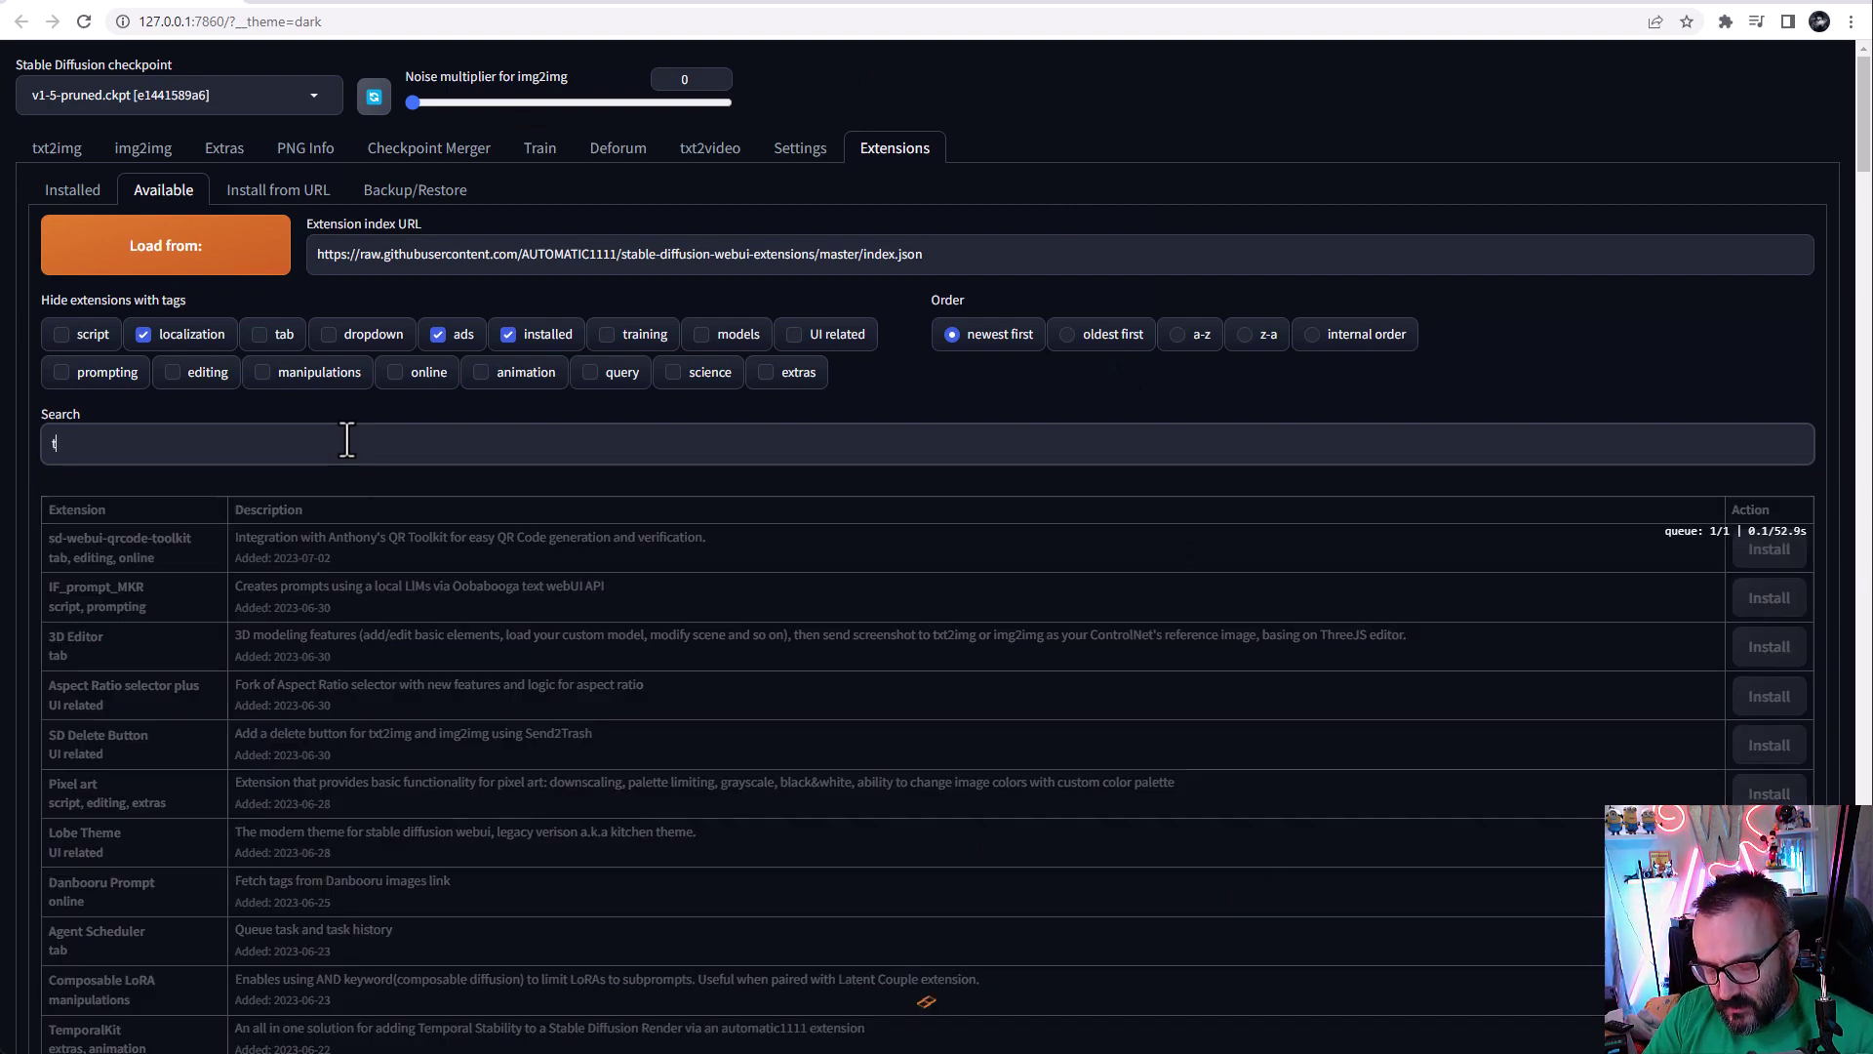
{"action": "type", "text": "ext2vi"}
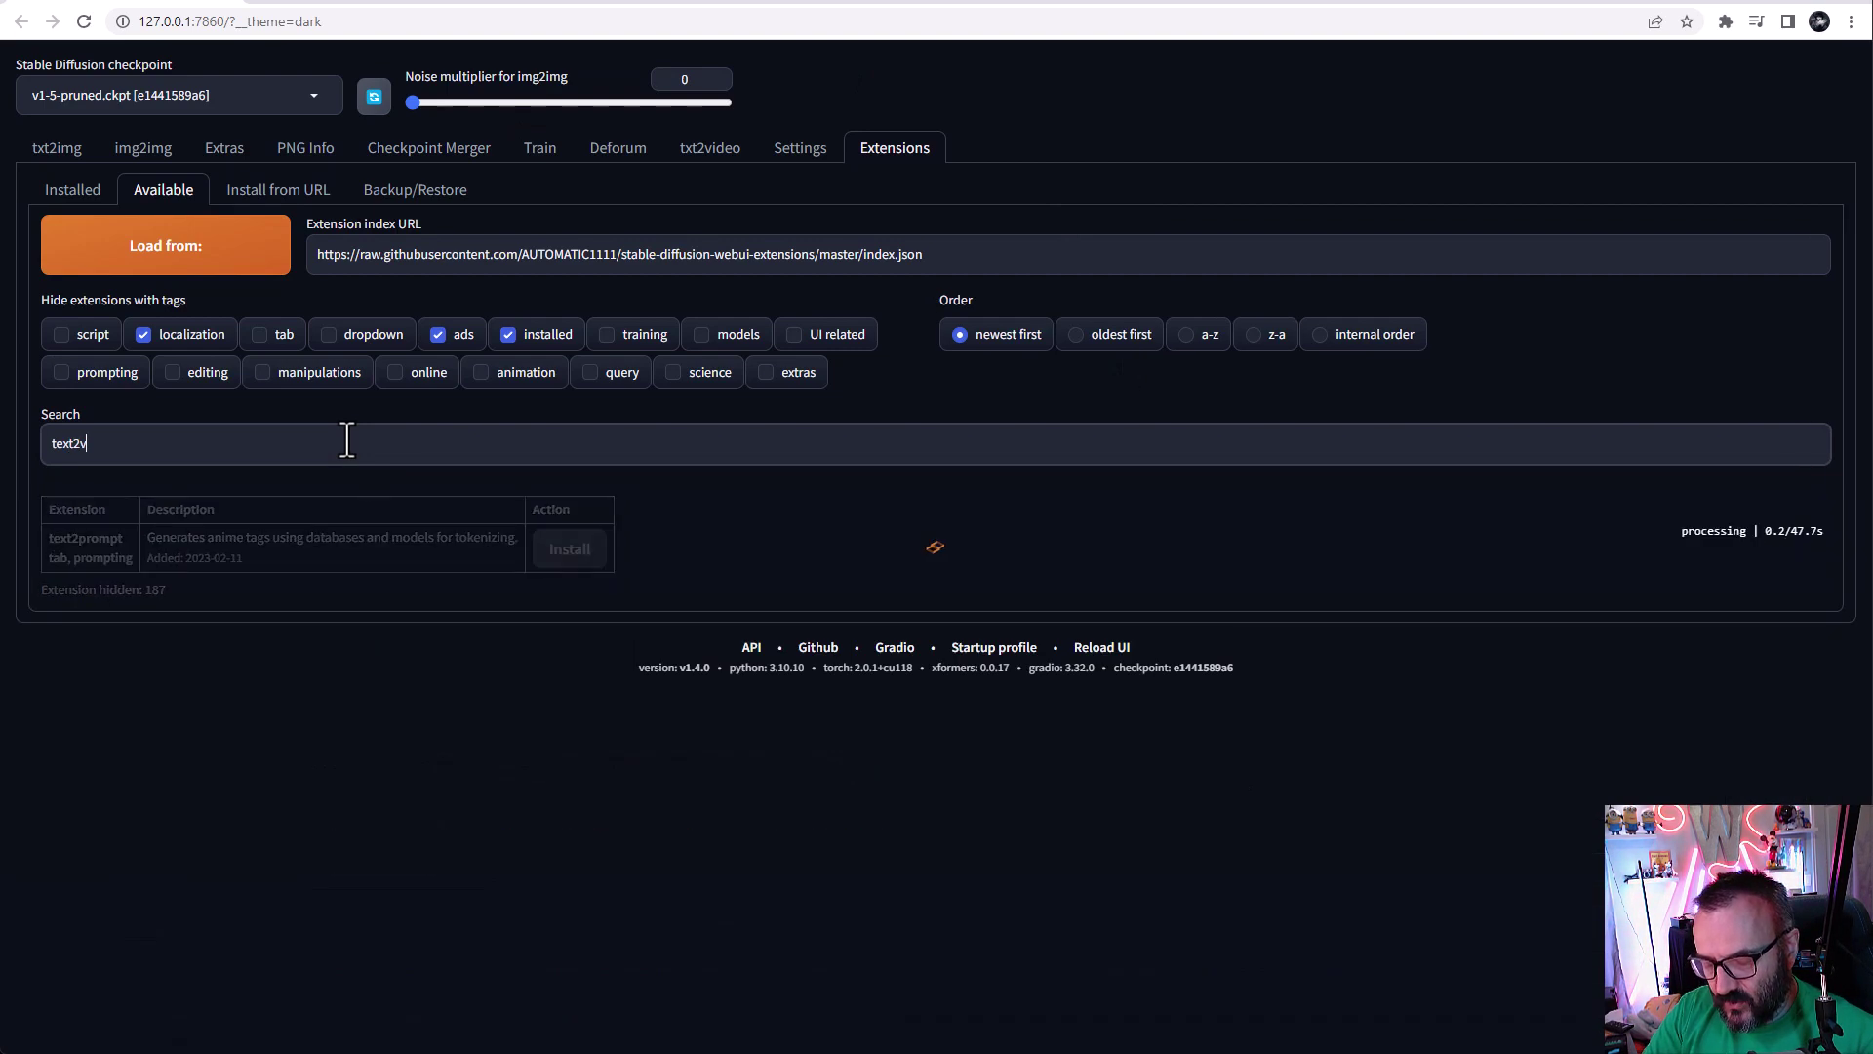
{"action": "left_click", "coordinate": [548, 336]}
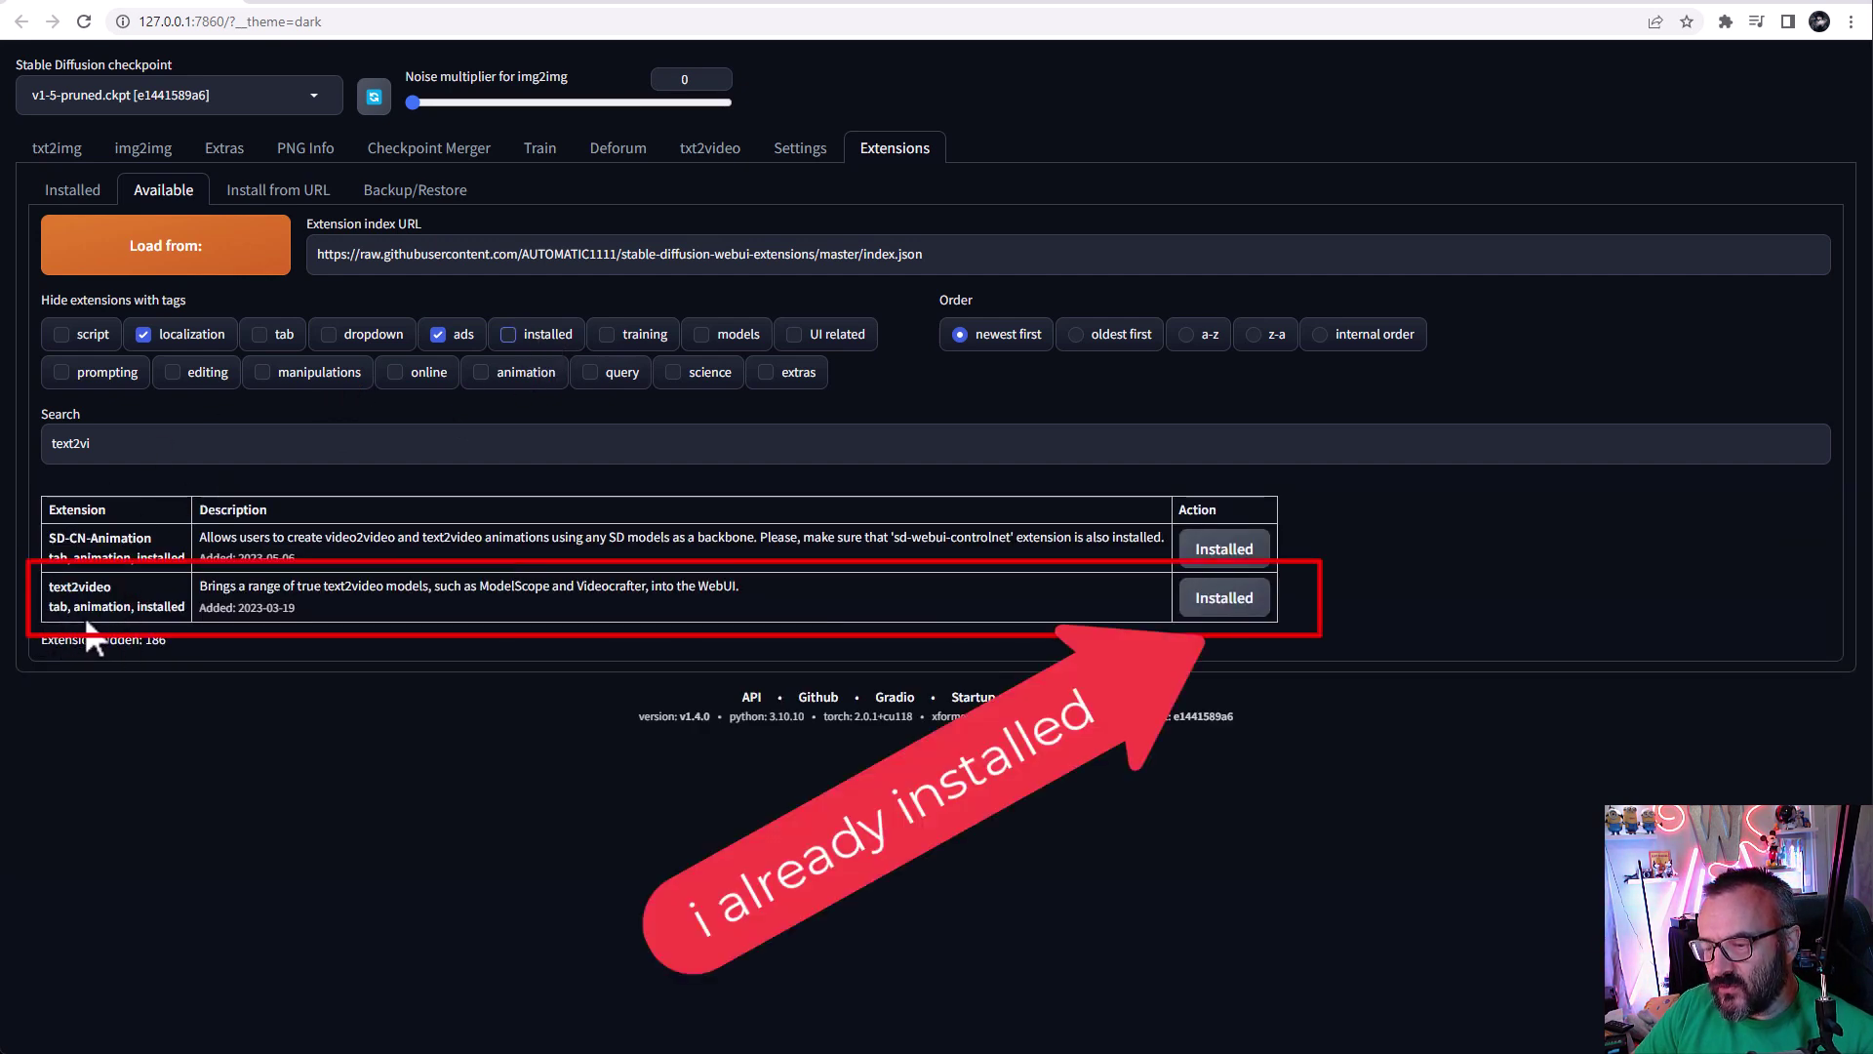
{"action": "left_click_drag", "start_coordinate": [203, 590], "coordinate": [771, 585]}
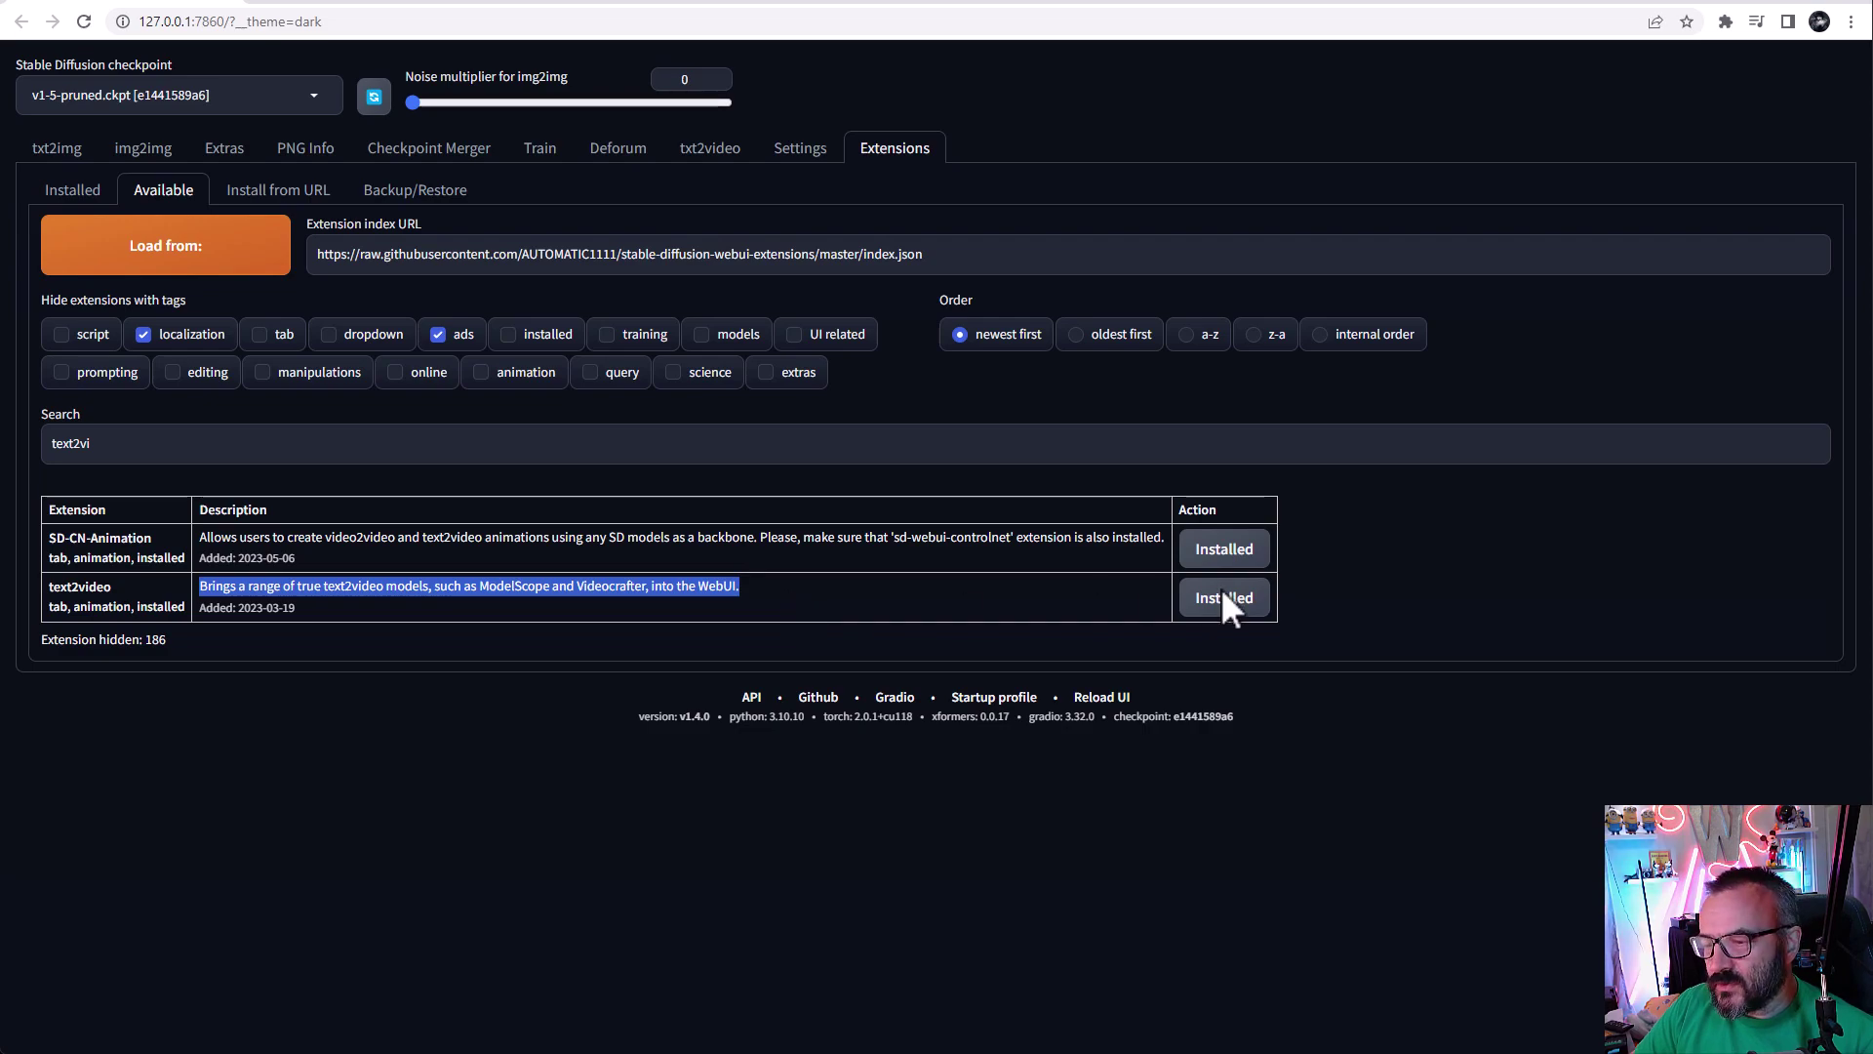
{"action": "key", "text": "alt+Tab"}
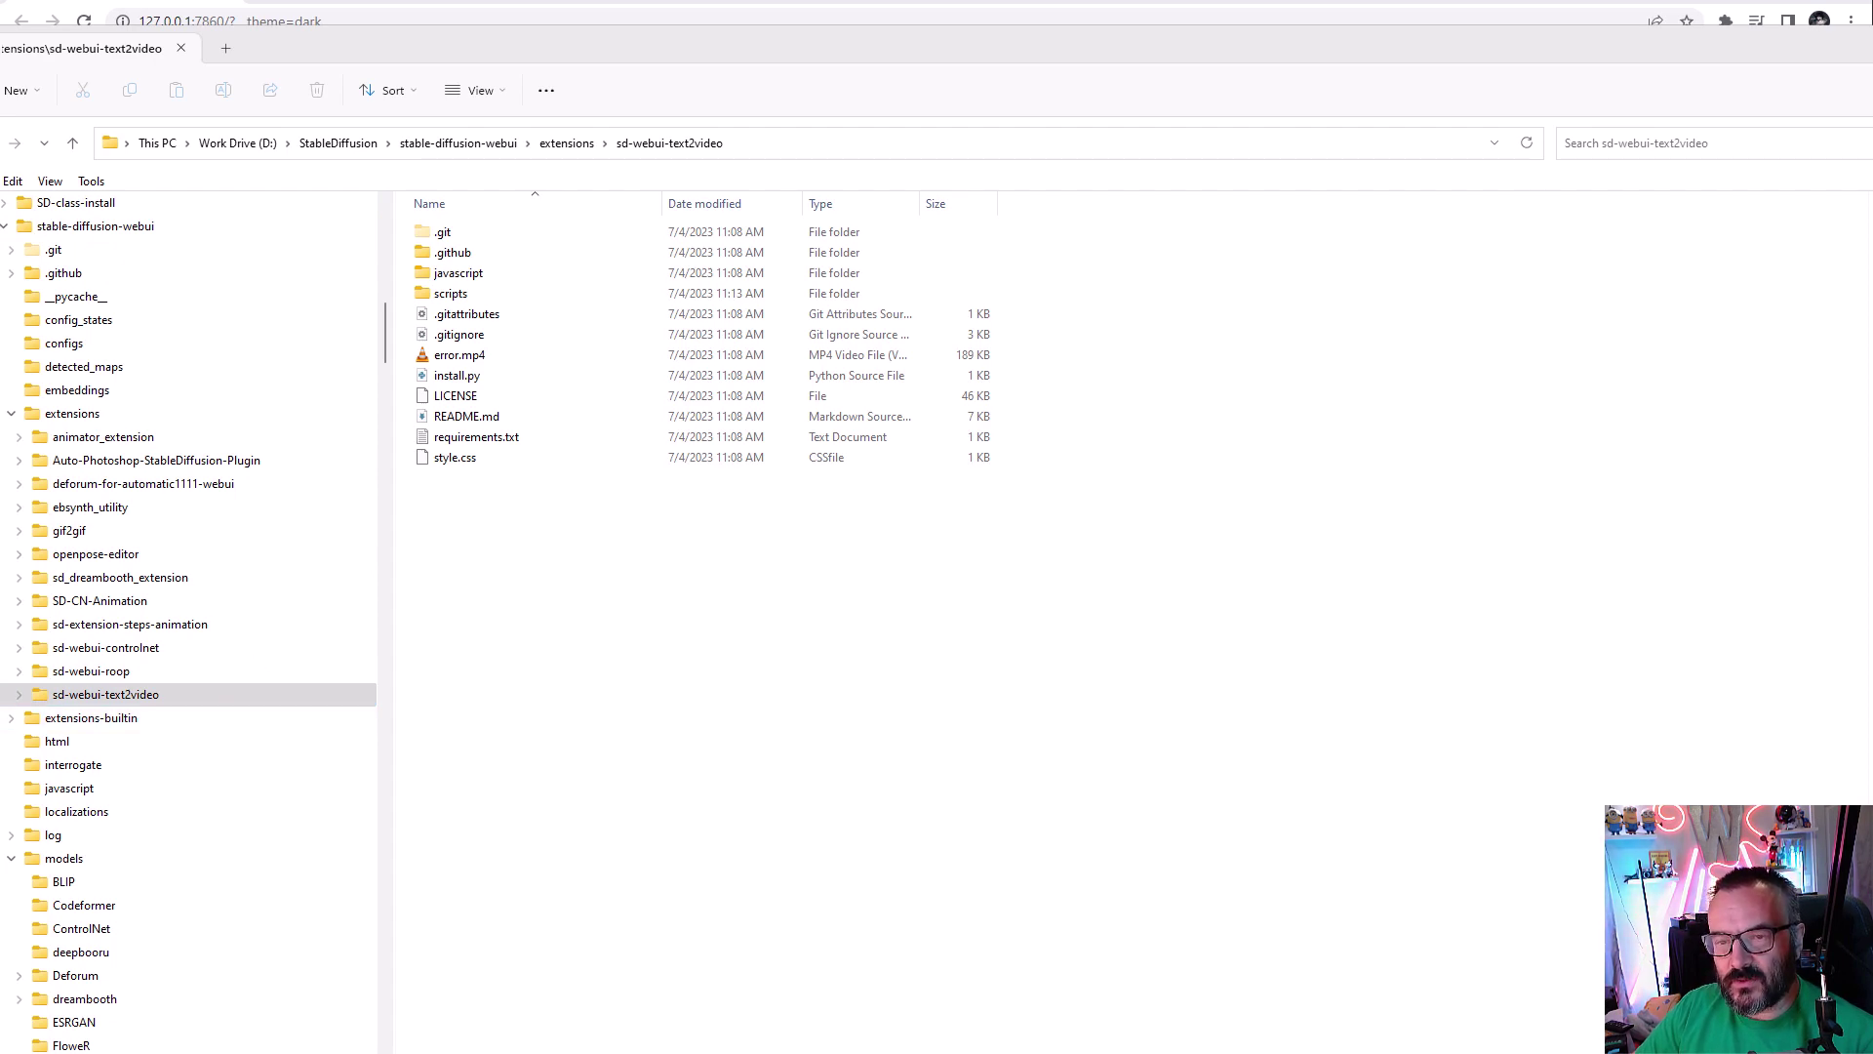
Step: Return to the web UI and view the Installed extensions list
{"action": "key", "text": "alt+Tab"}
{"action": "left_click", "coordinate": [86, 193]}
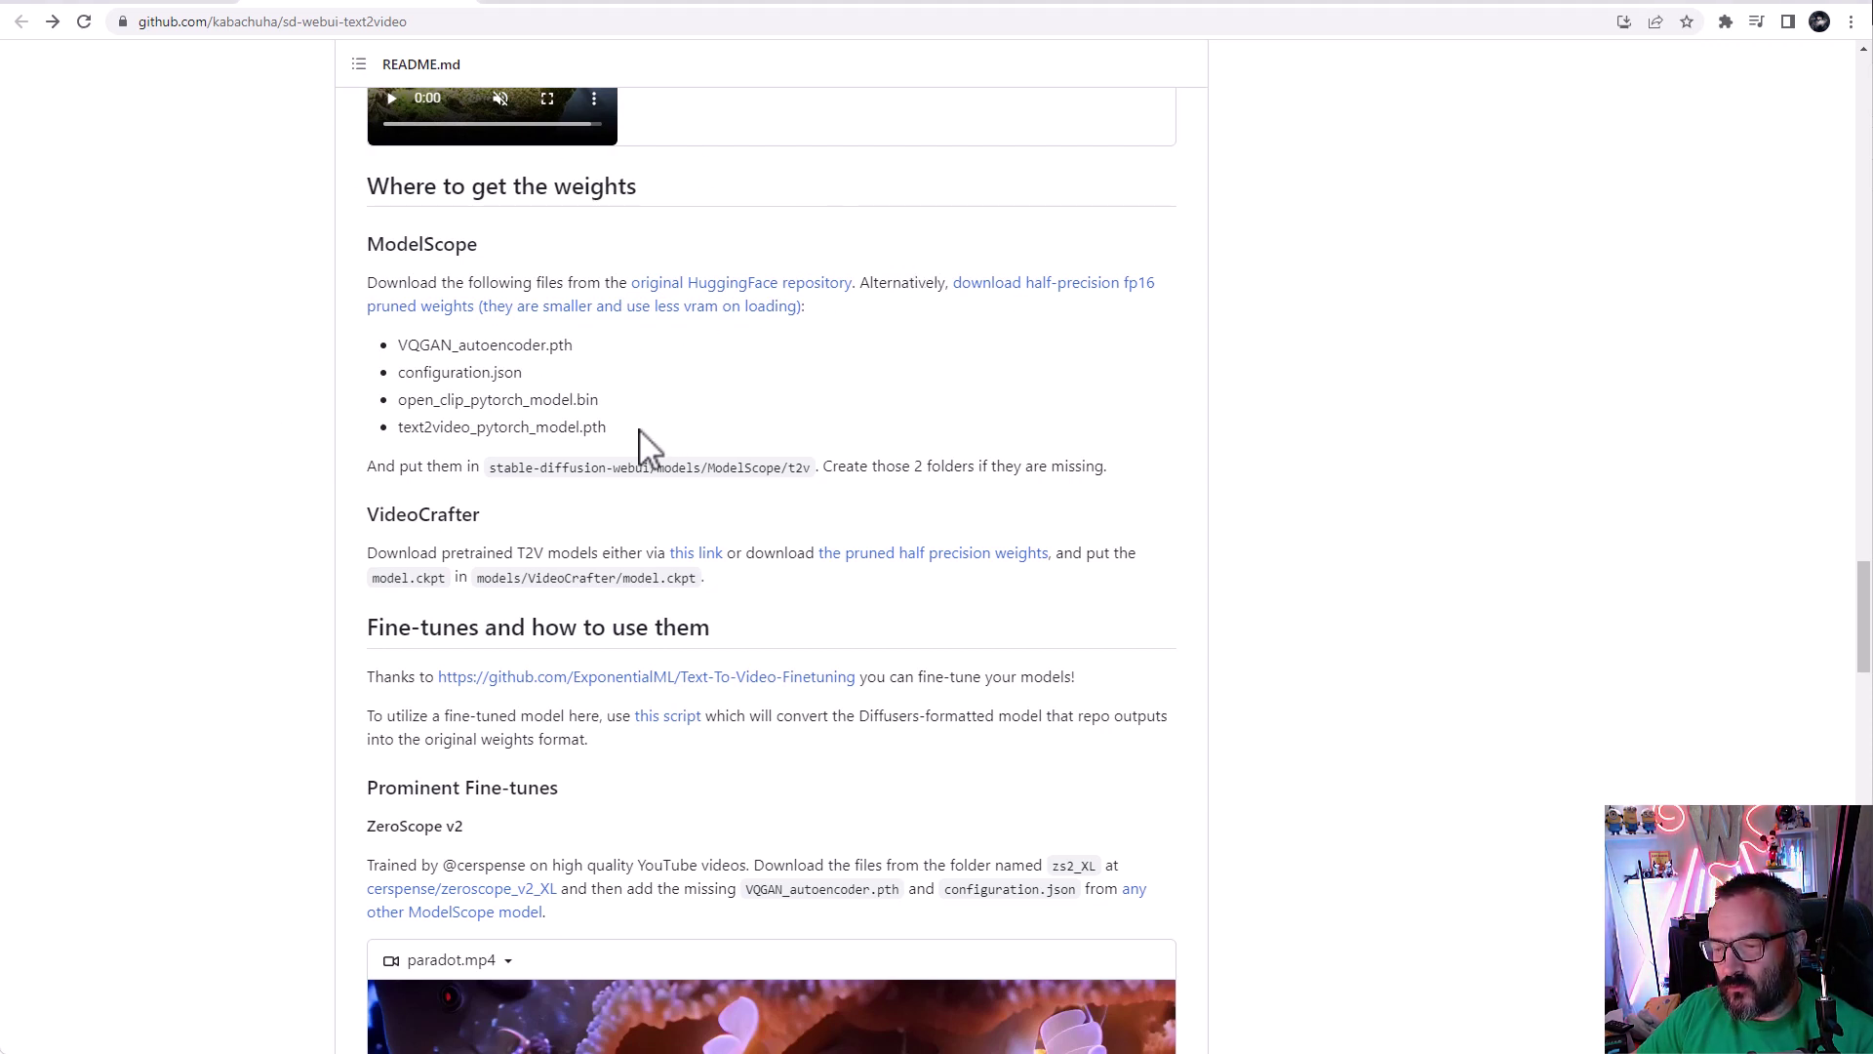
Step: Note the four weight file names and open the original HuggingFace repository for the weights
{"action": "left_click_drag", "start_coordinate": [640, 443], "coordinate": [390, 343]}
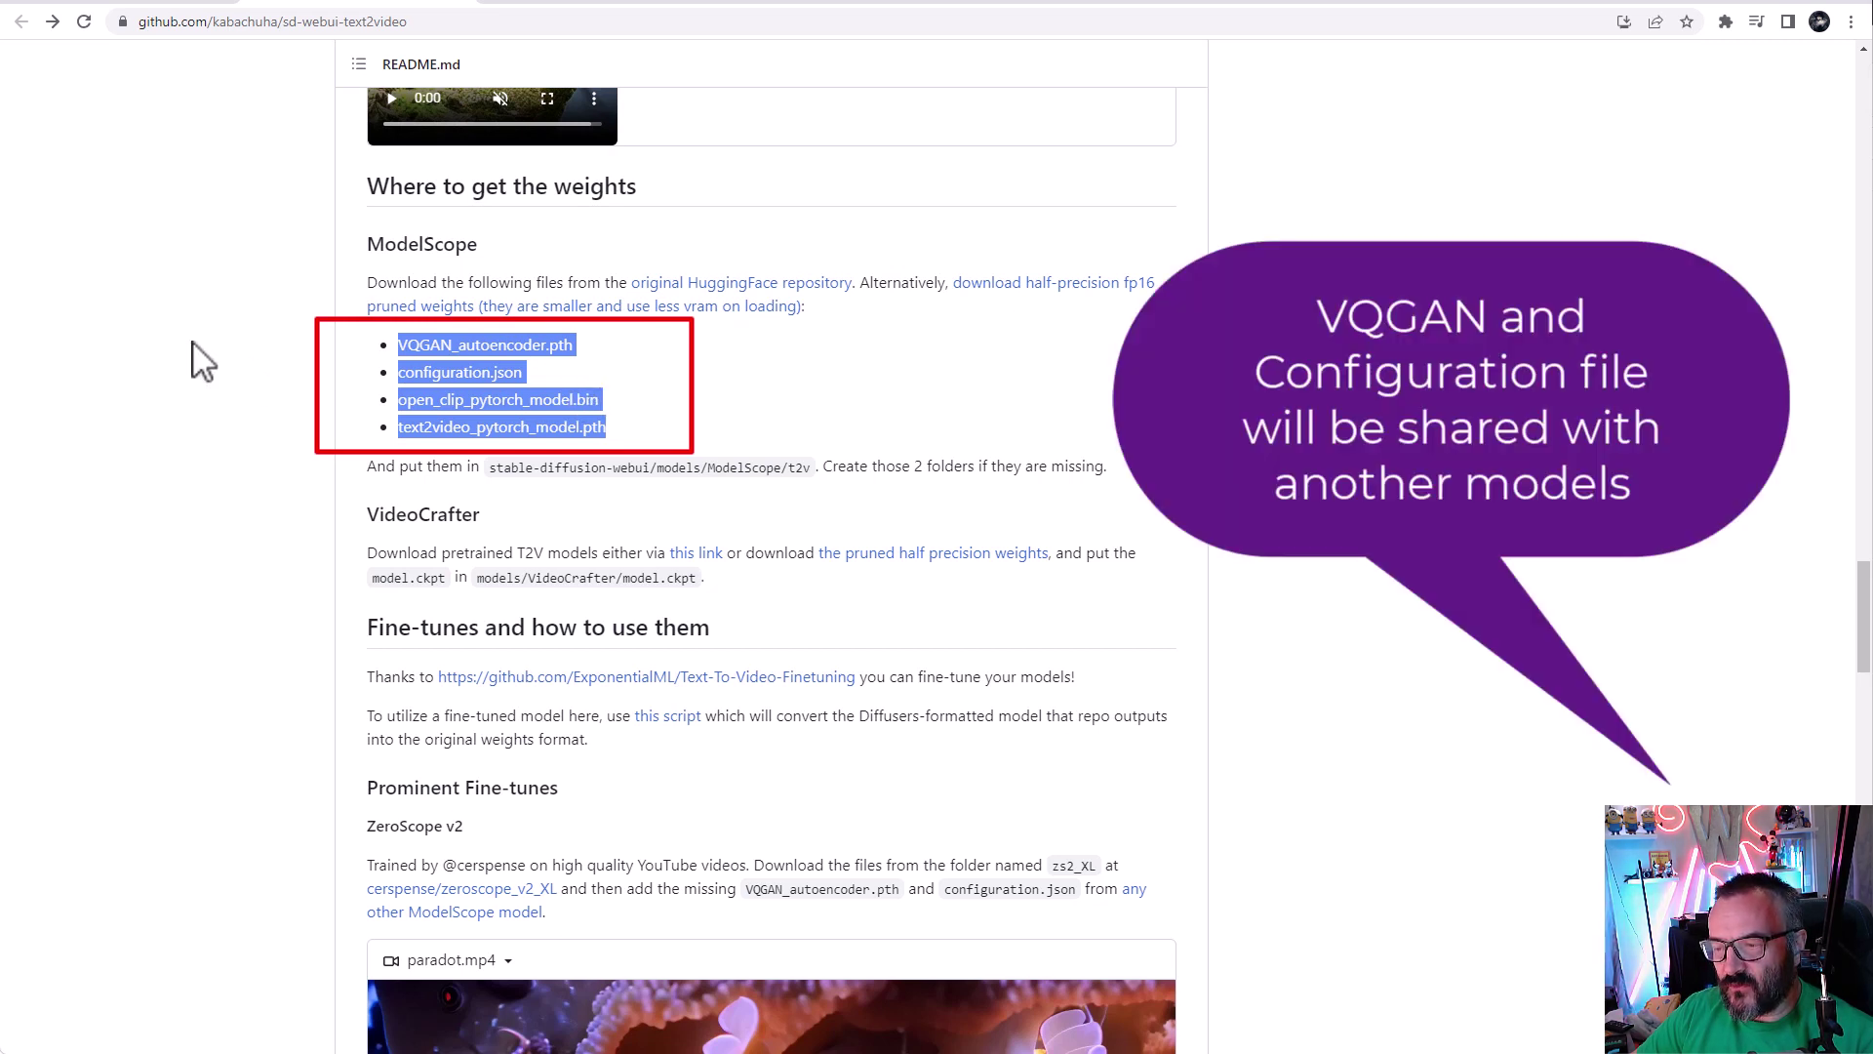
{"action": "left_click", "coordinate": [212, 361]}
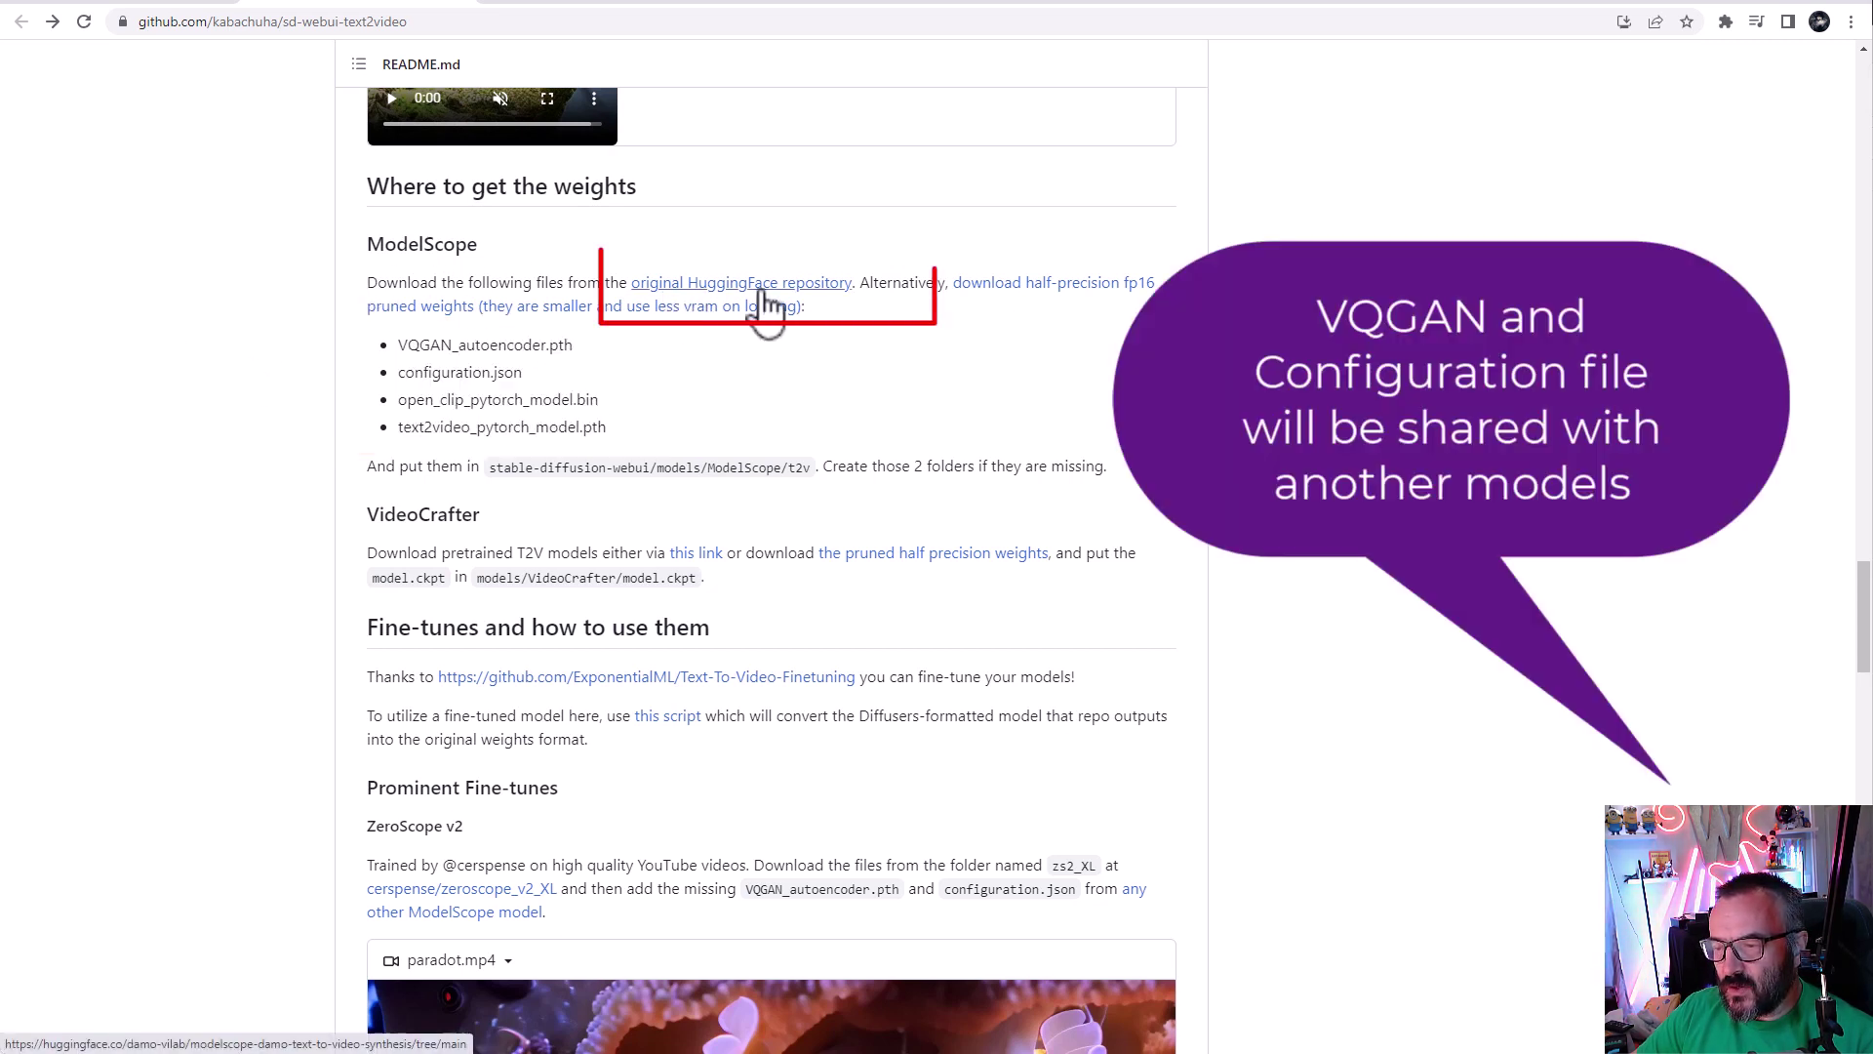
{"action": "left_click", "coordinate": [837, 293]}
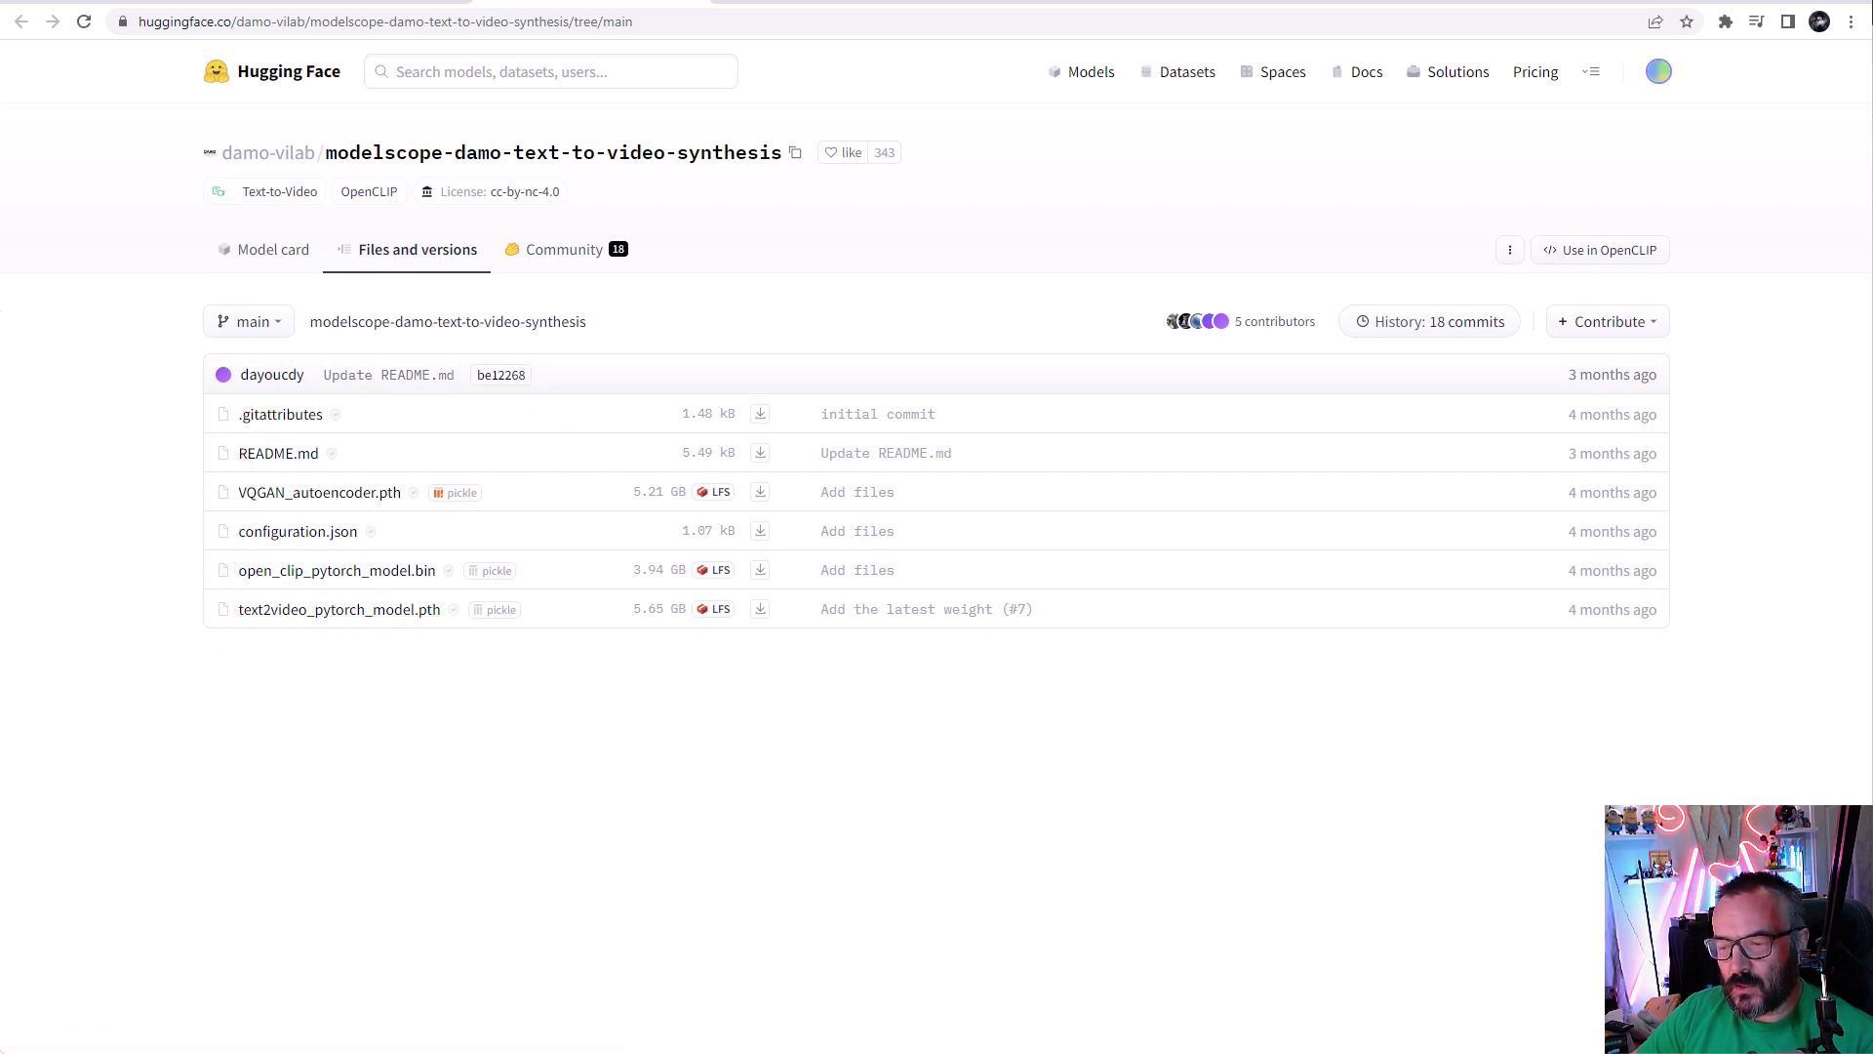
{"action": "key", "text": "alt+Tab"}
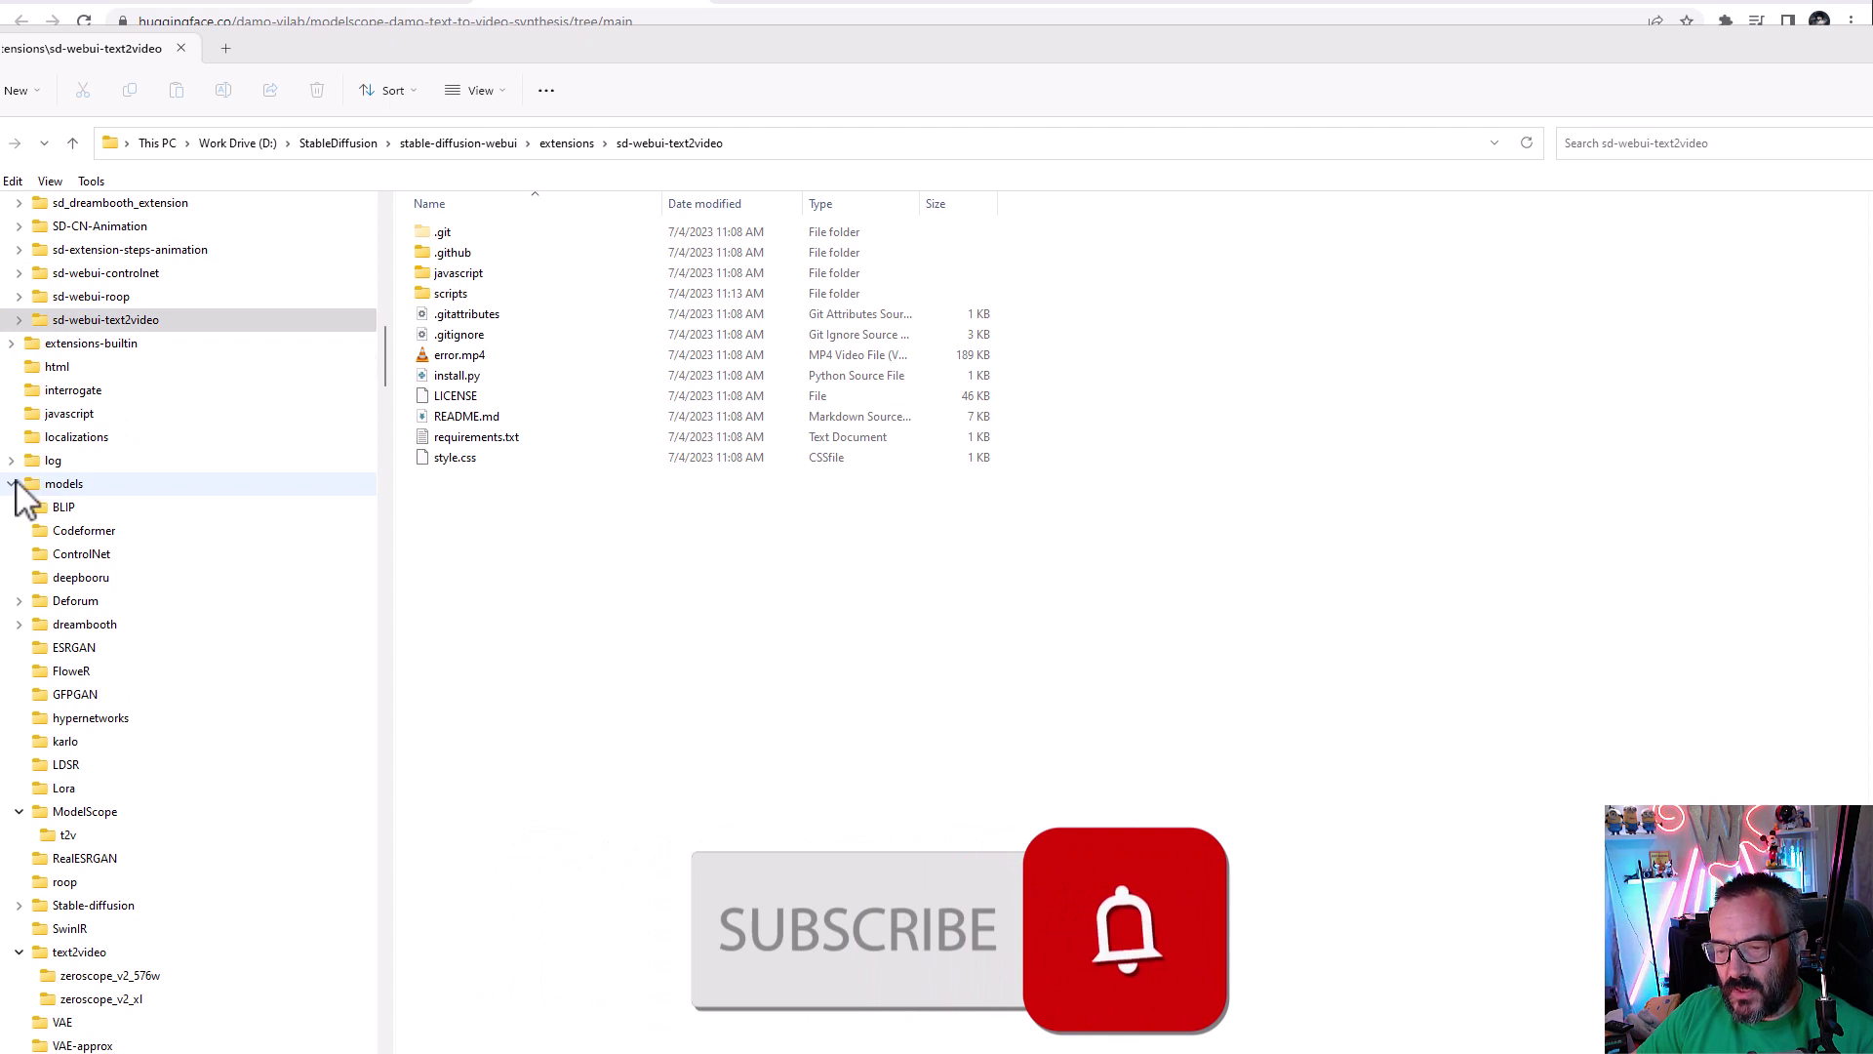
Step: Check the models\ModelScope\t2v folder, then the text2video models folder
{"action": "left_click", "coordinate": [60, 841]}
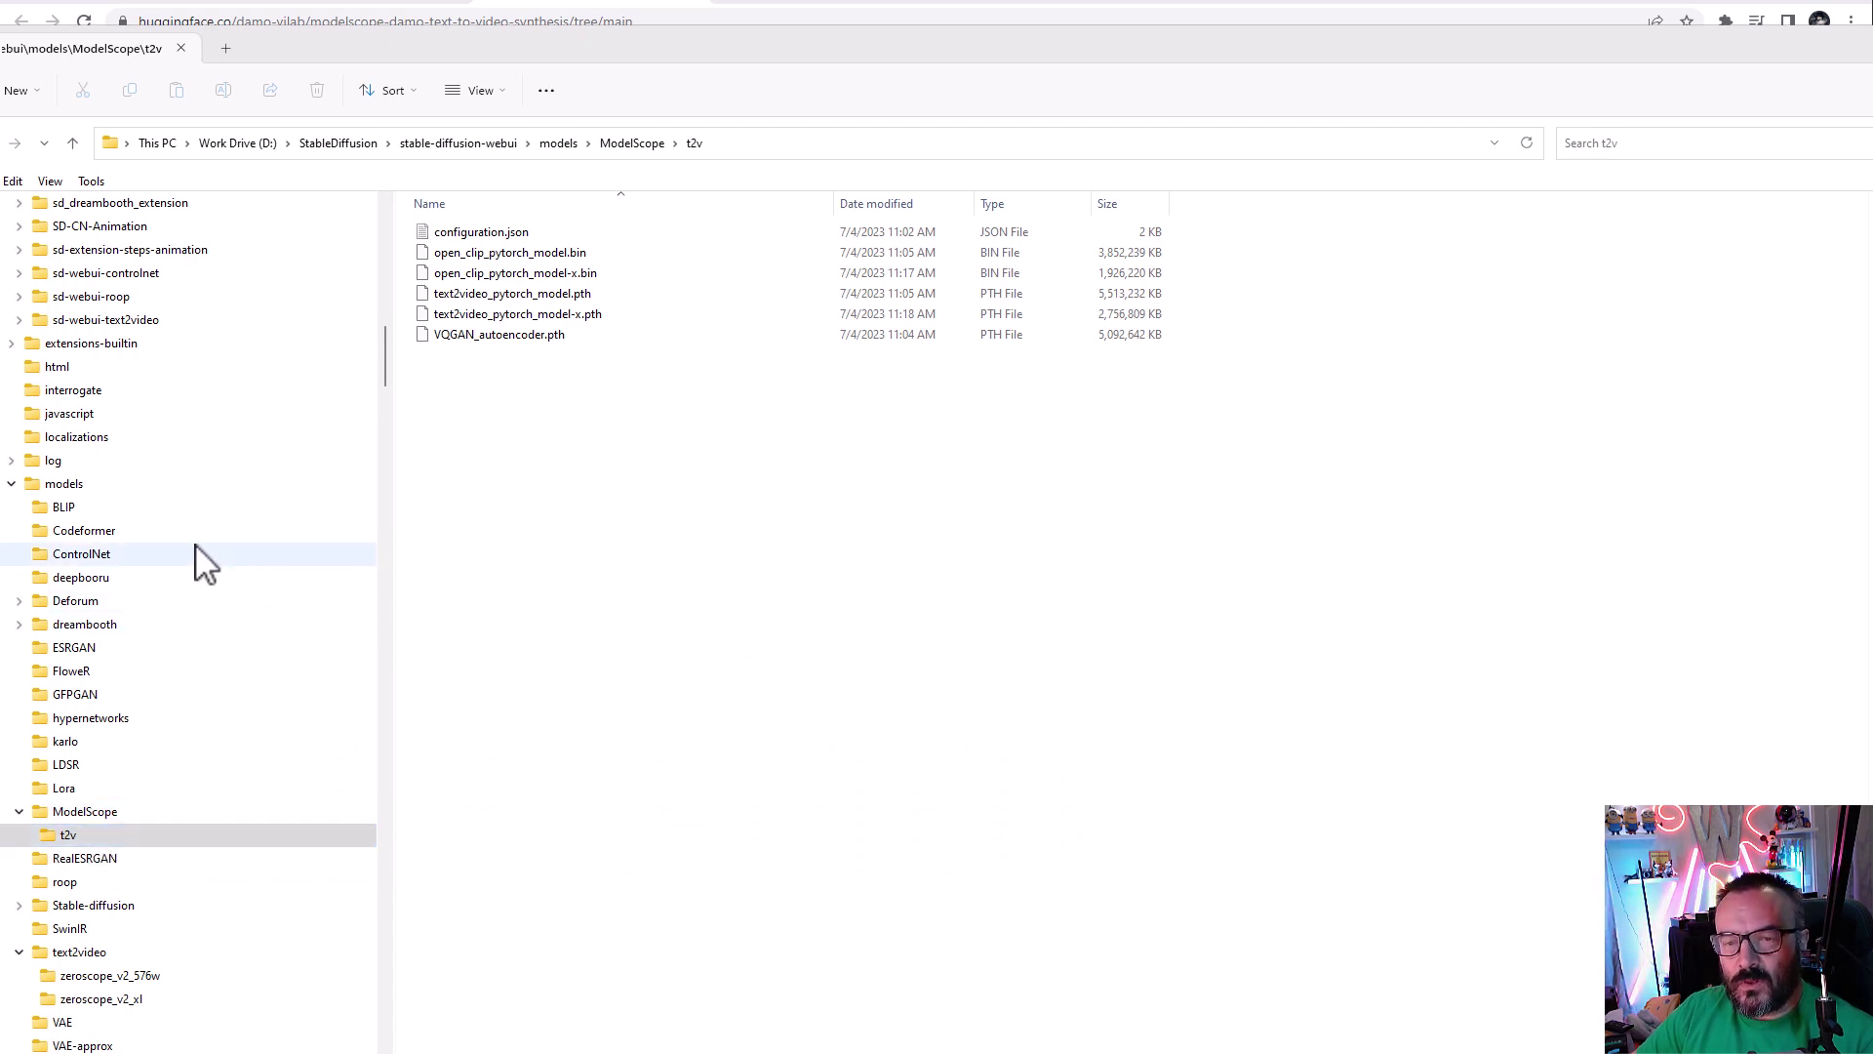
{"action": "scroll", "coordinate": [207, 563], "scroll_direction": "down", "scroll_amount": 1}
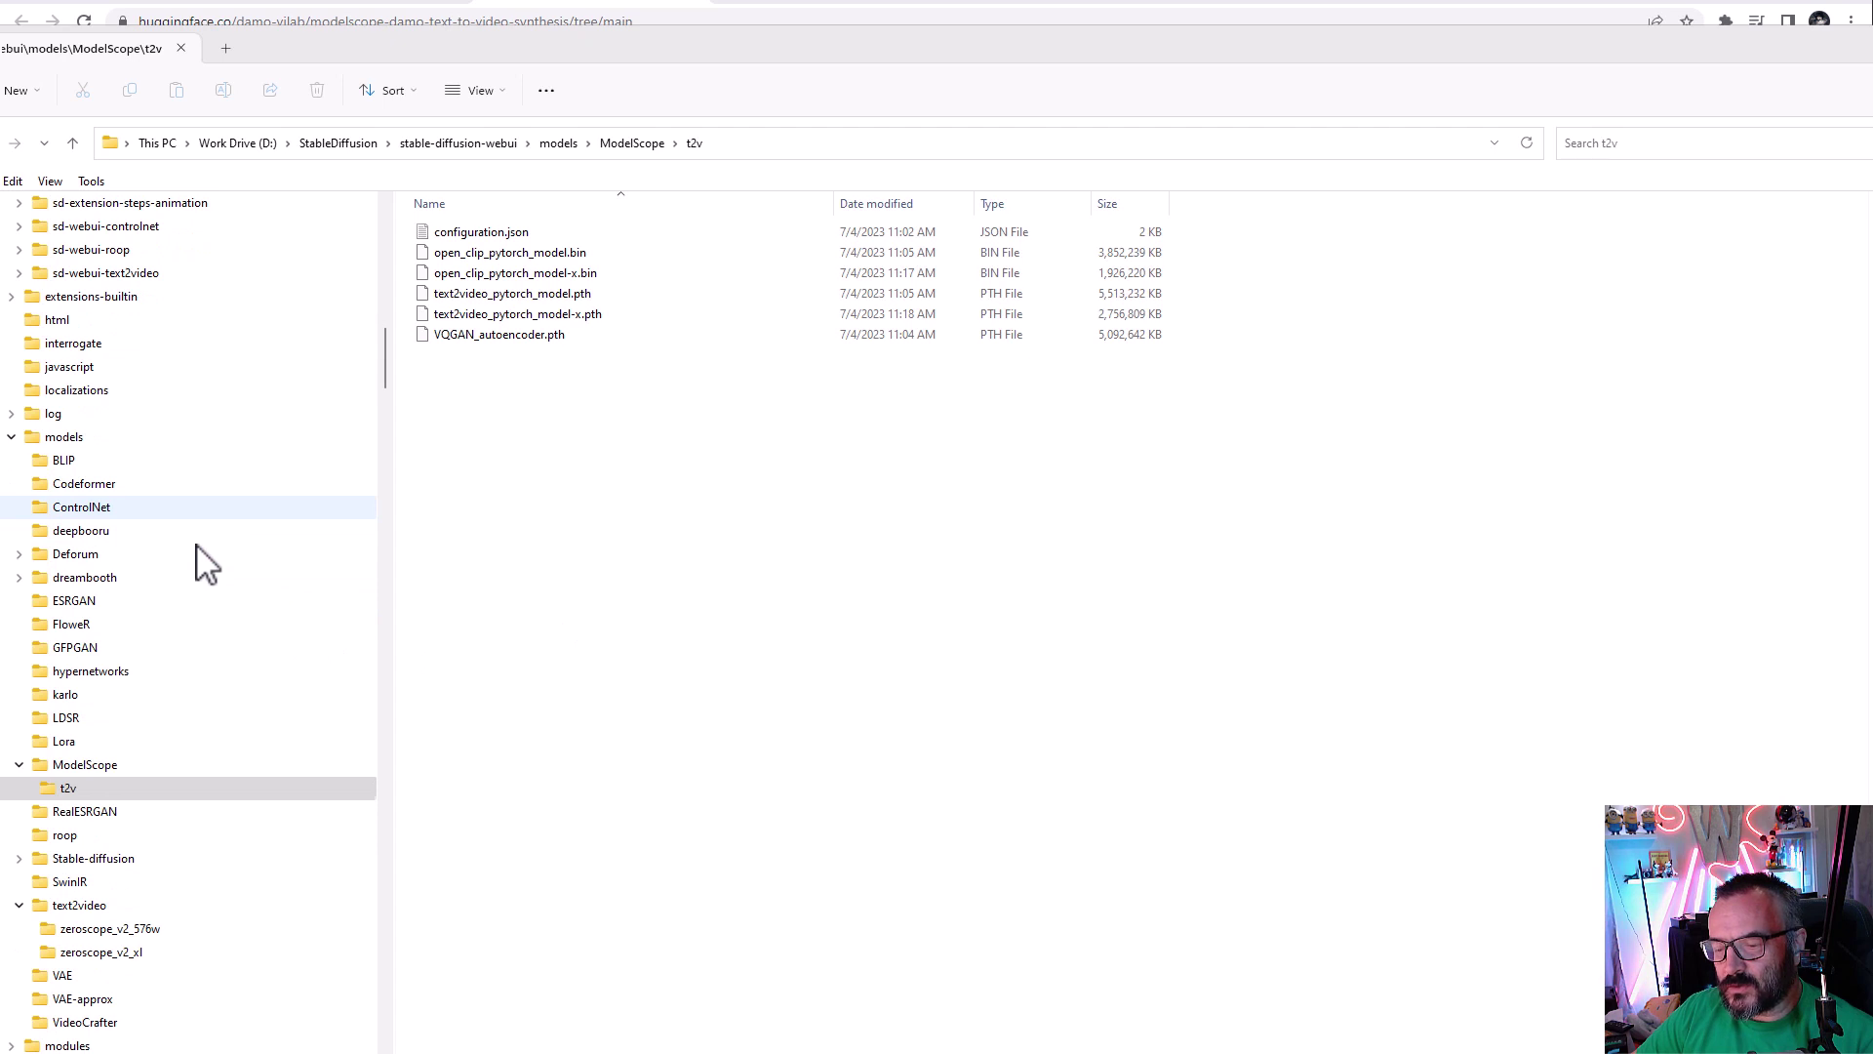
{"action": "scroll", "coordinate": [195, 585], "scroll_direction": "down", "scroll_amount": 1}
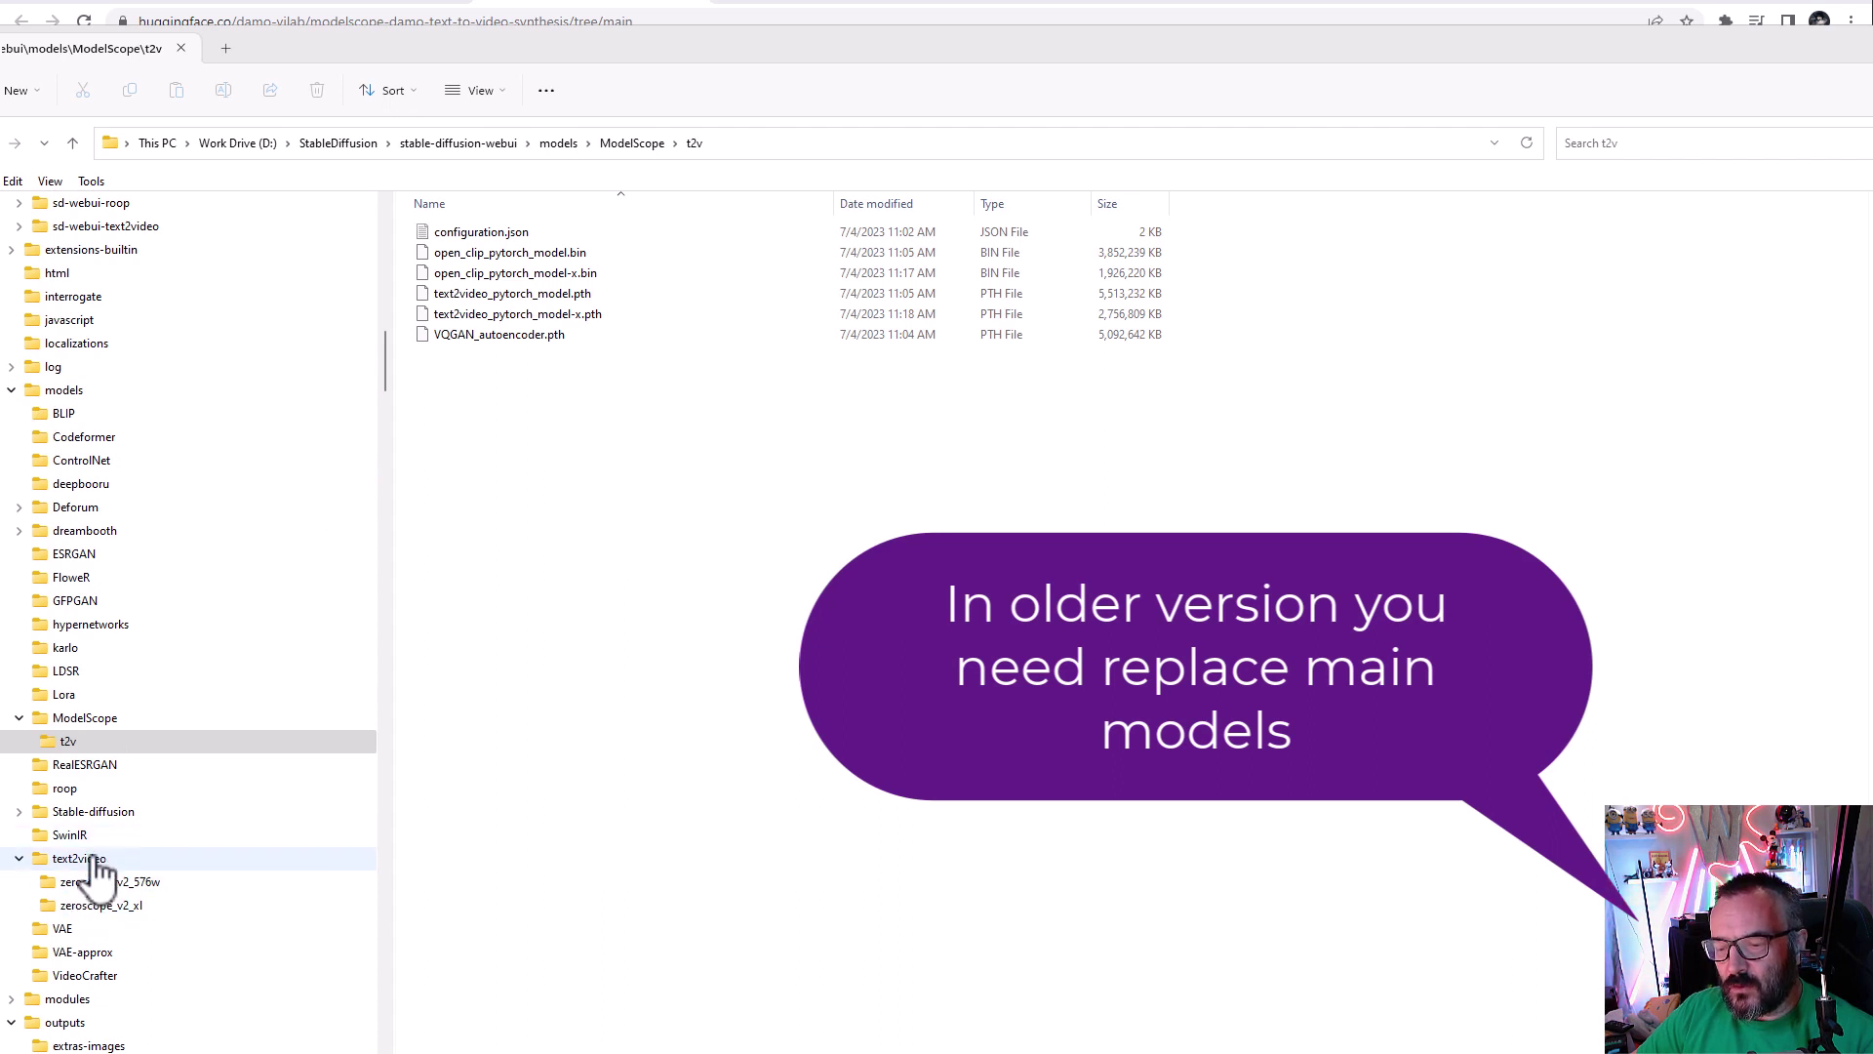
{"action": "left_click", "coordinate": [86, 860]}
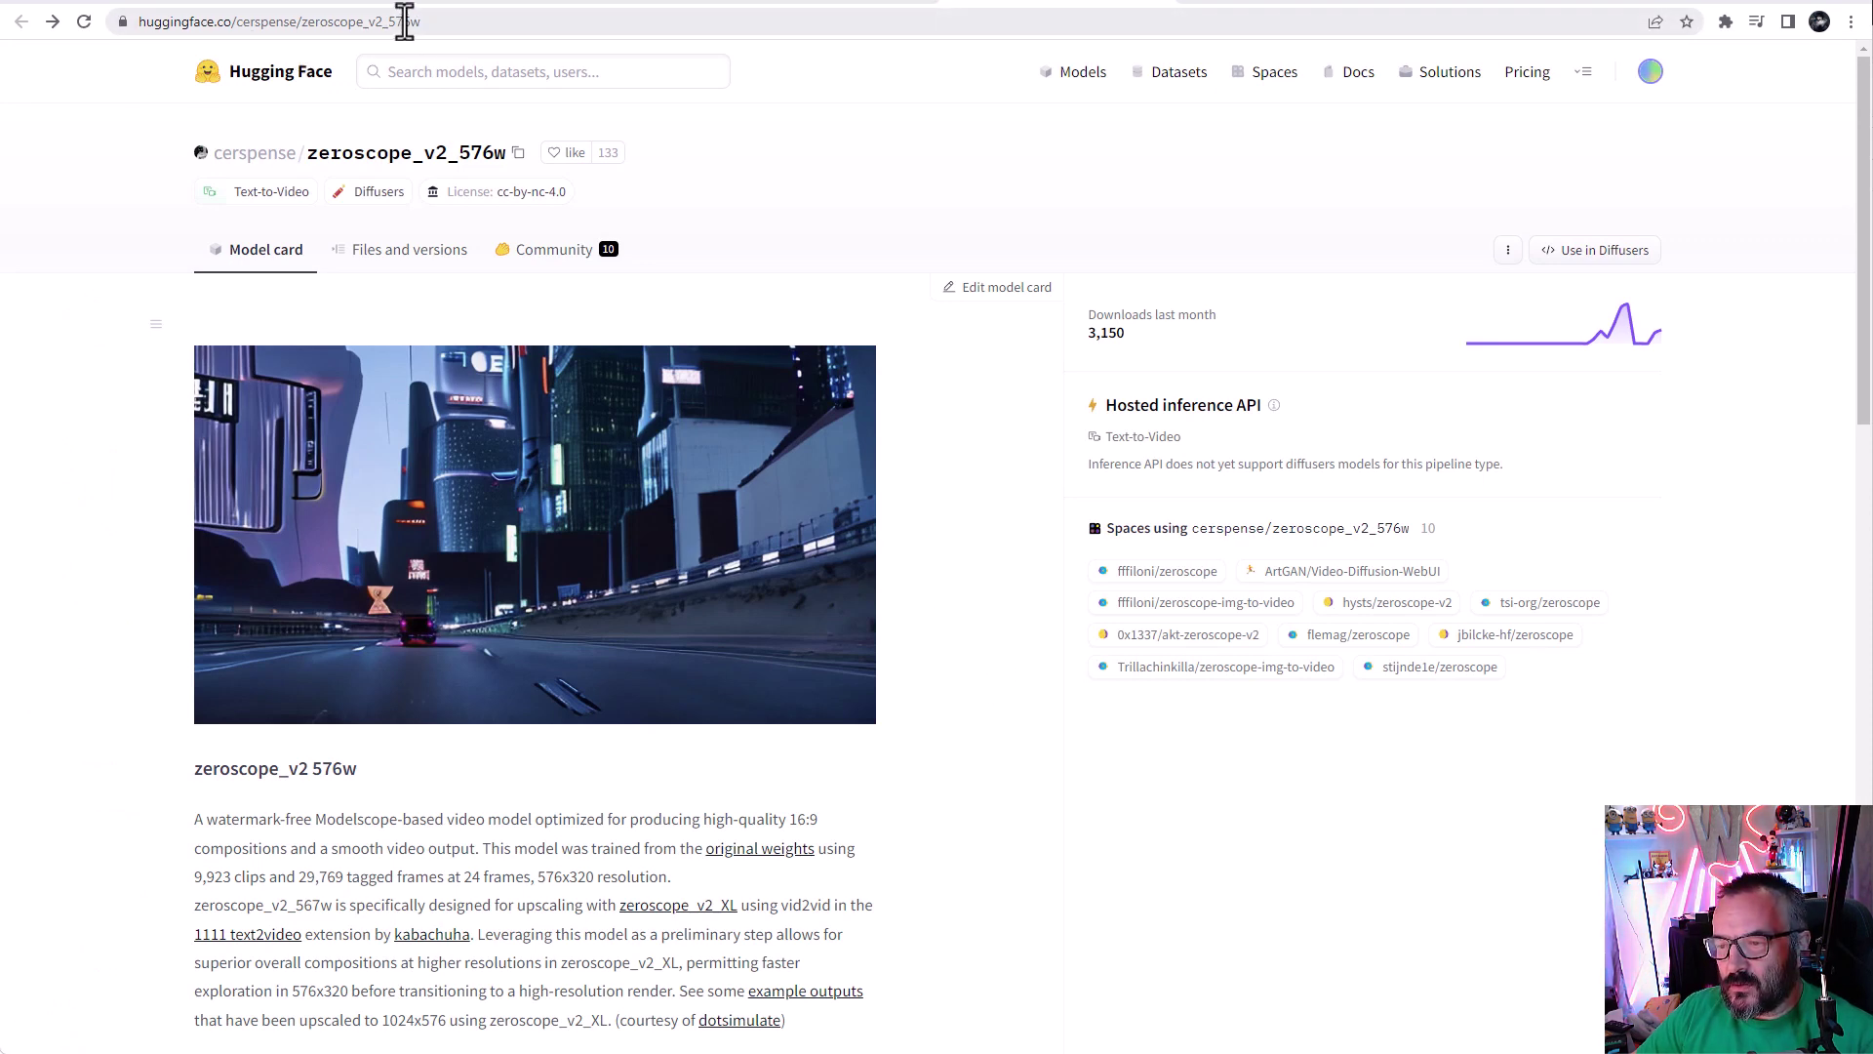
Step: Open the zs2_576w folder on the zeroscope_v2_576w Hugging Face page, then return to File Explorer
{"action": "left_click", "coordinate": [1177, 4]}
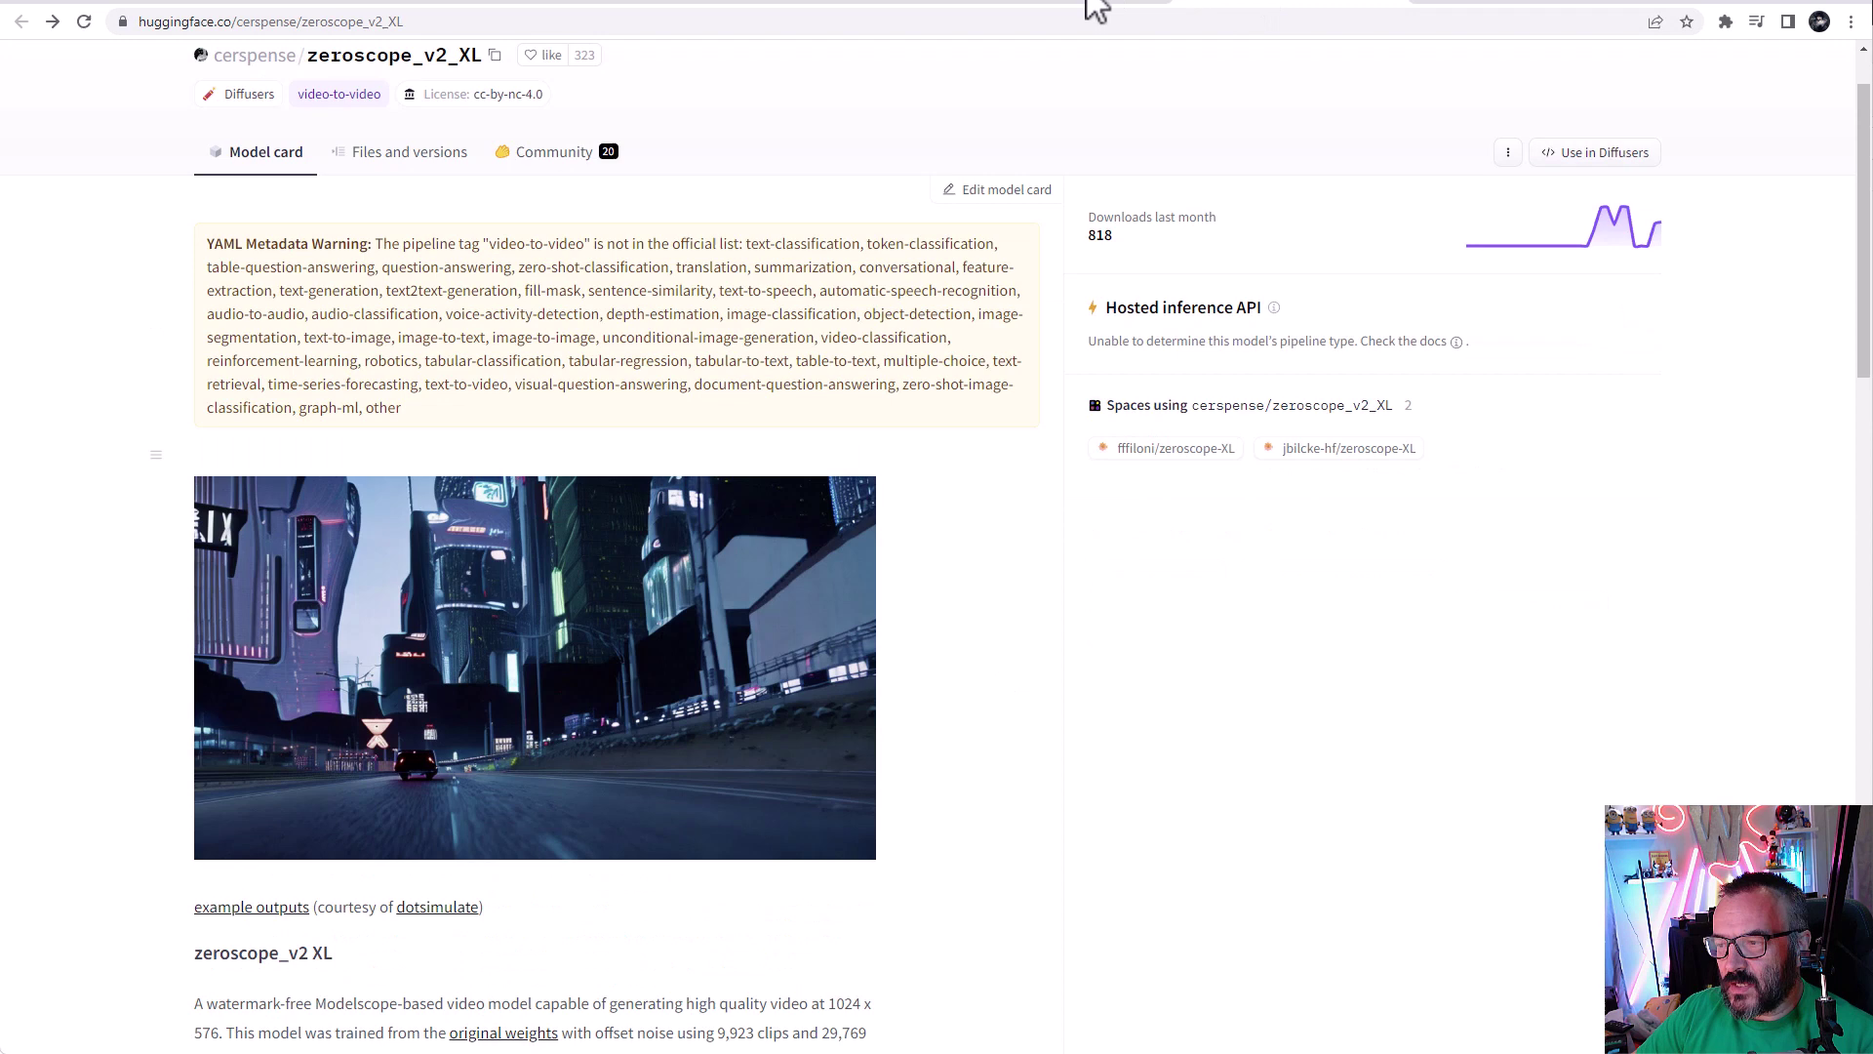
{"action": "left_click", "coordinate": [1094, 8]}
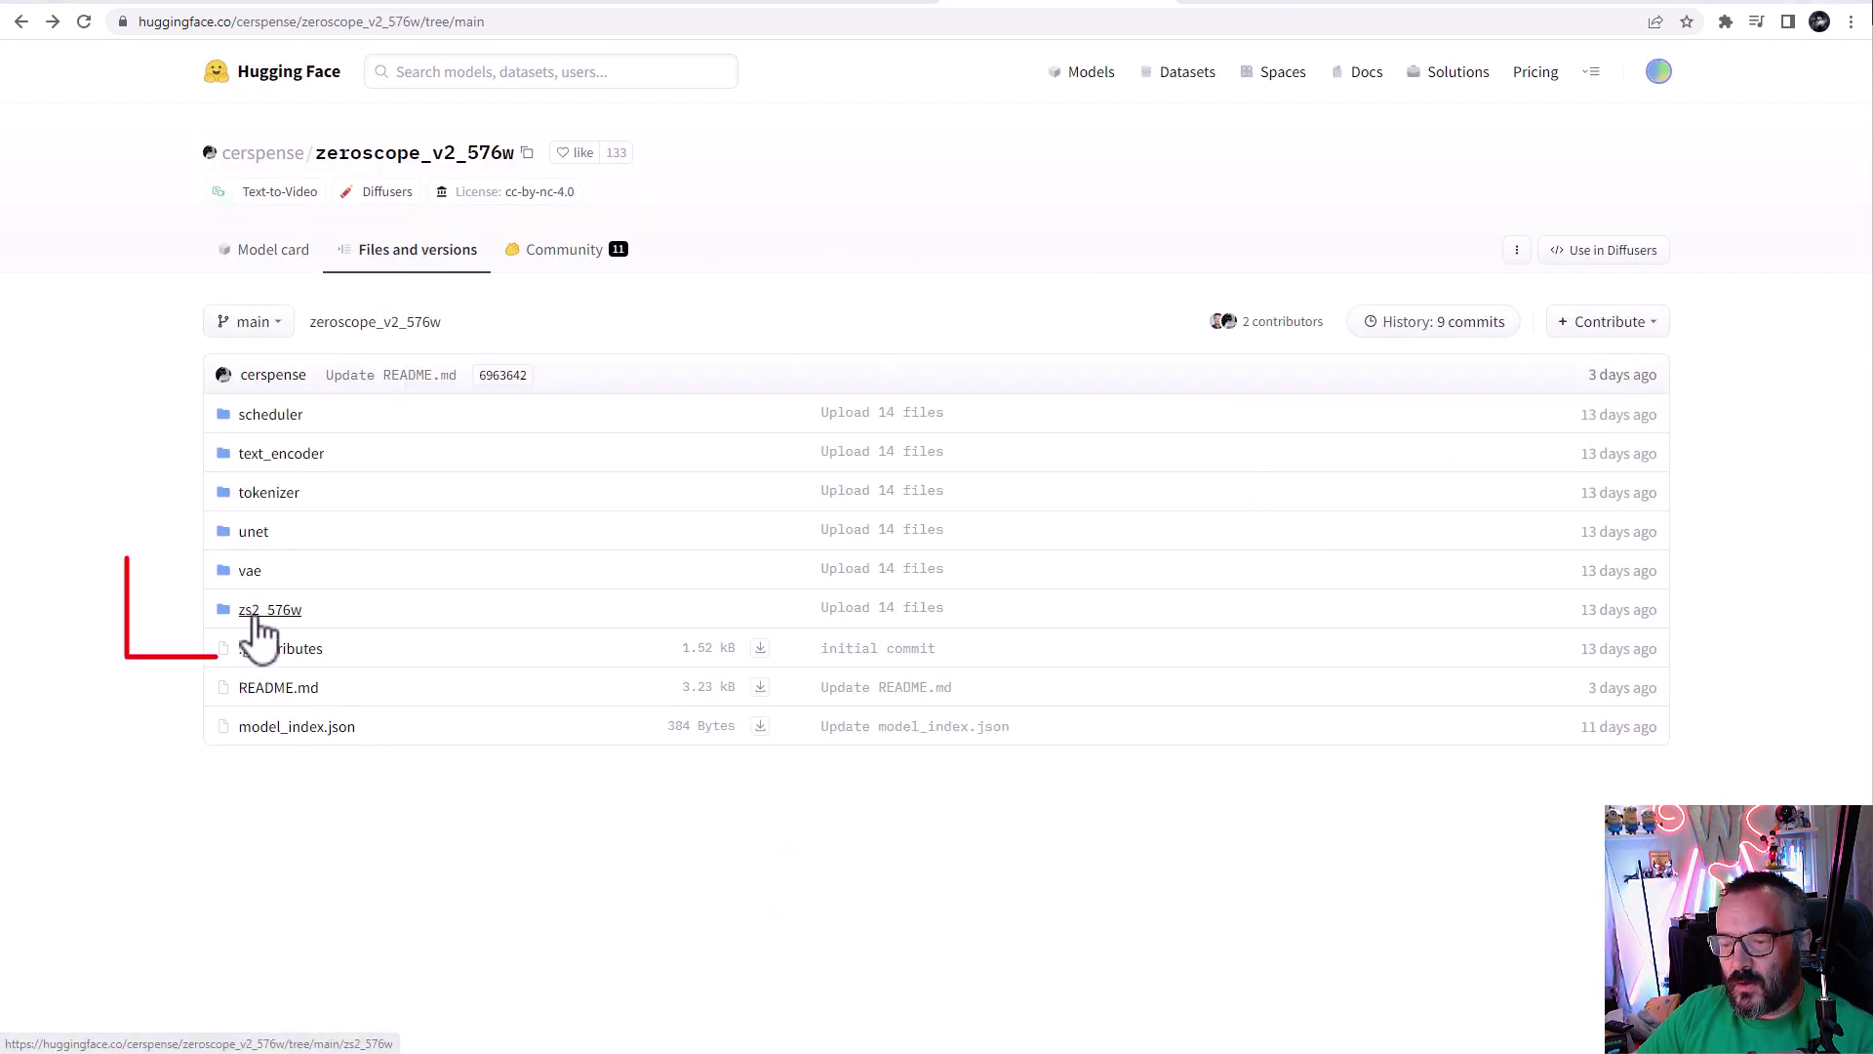
{"action": "left_click", "coordinate": [274, 613]}
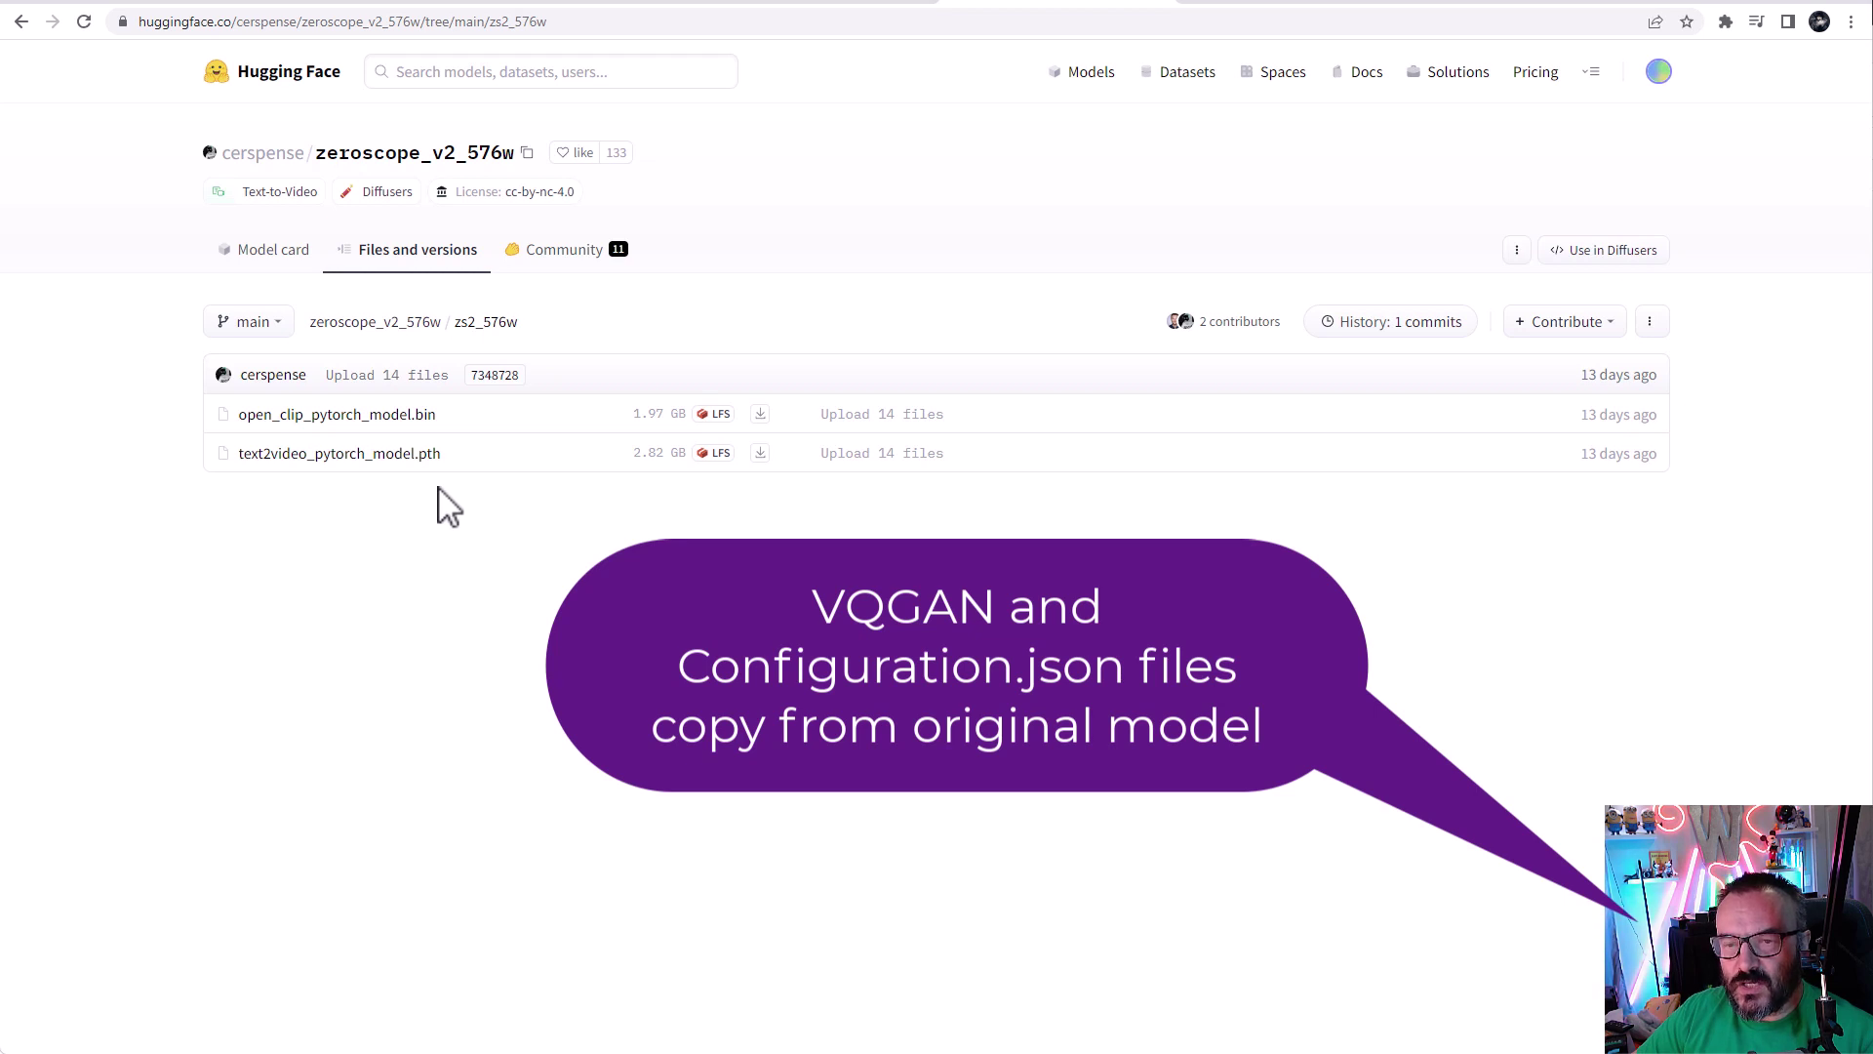
{"action": "key", "text": "alt+Tab"}
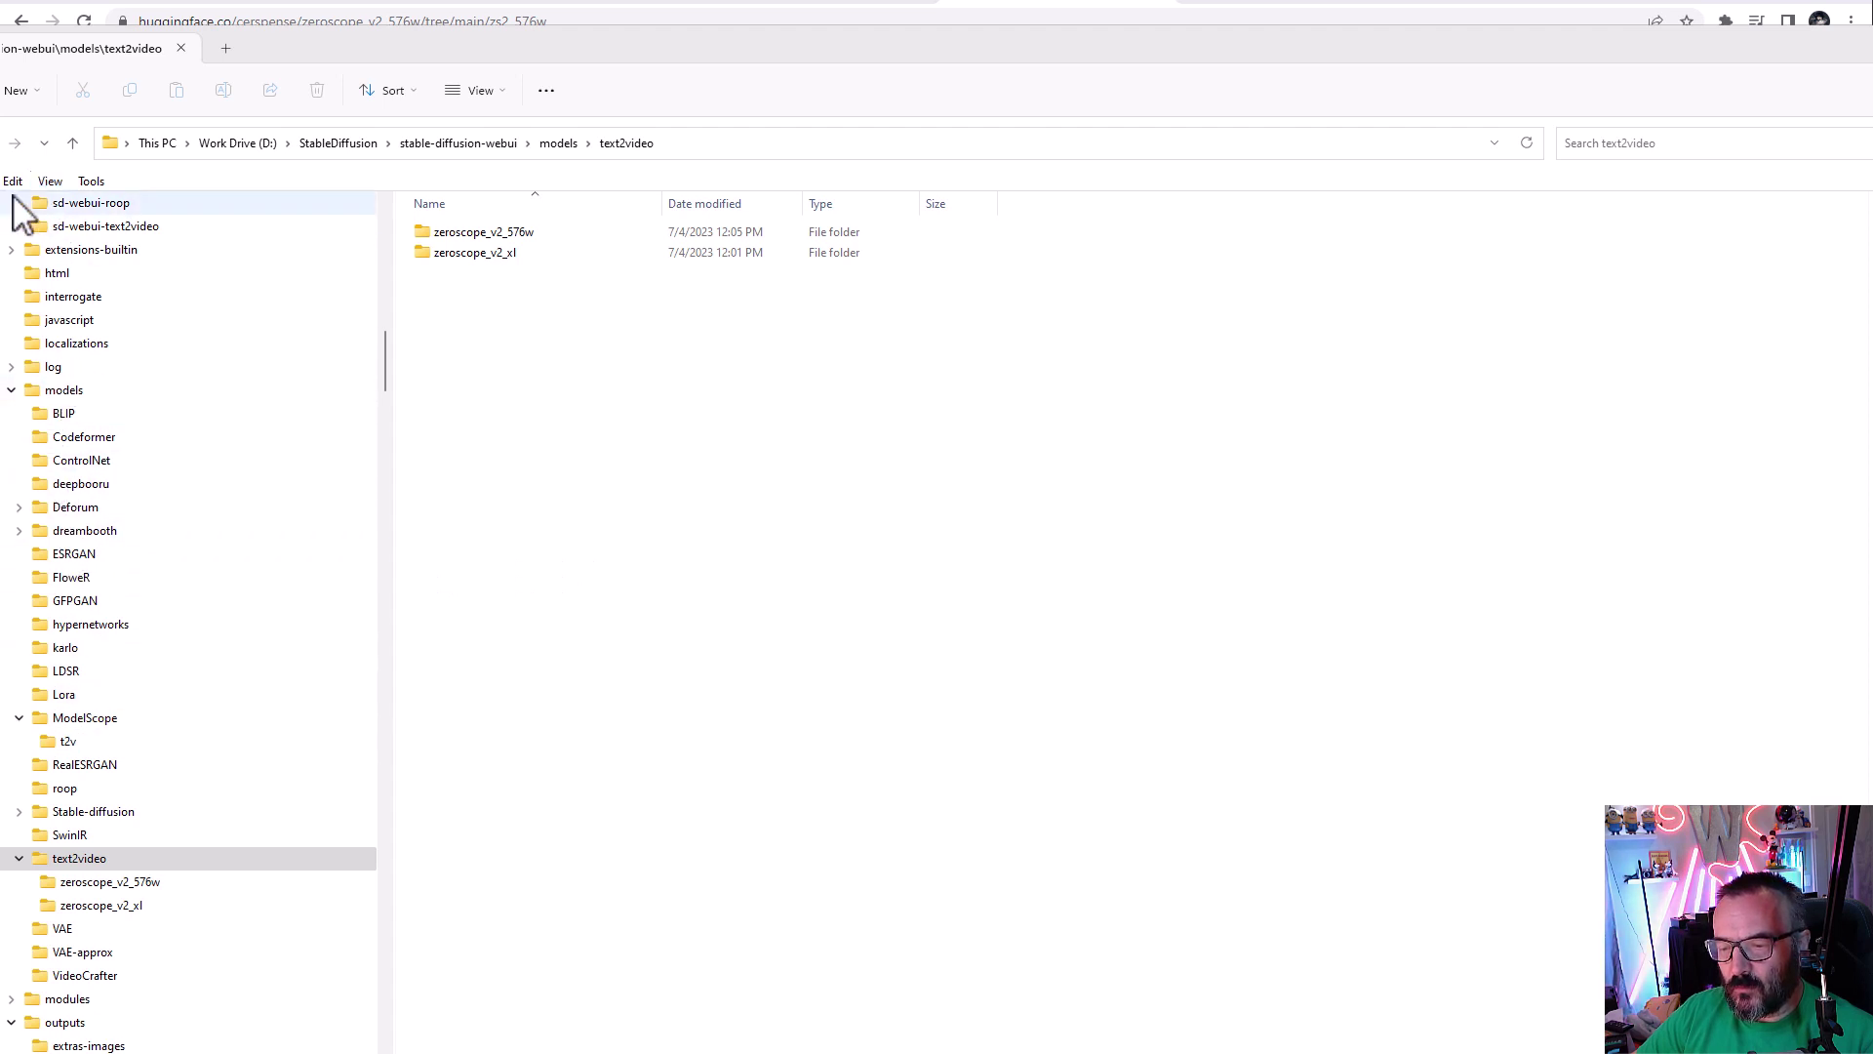
Step: Copy configuration.json and VQGAN_autoencoder.pth into the models\ModelScope\t2v folder
{"action": "left_click", "coordinate": [66, 744]}
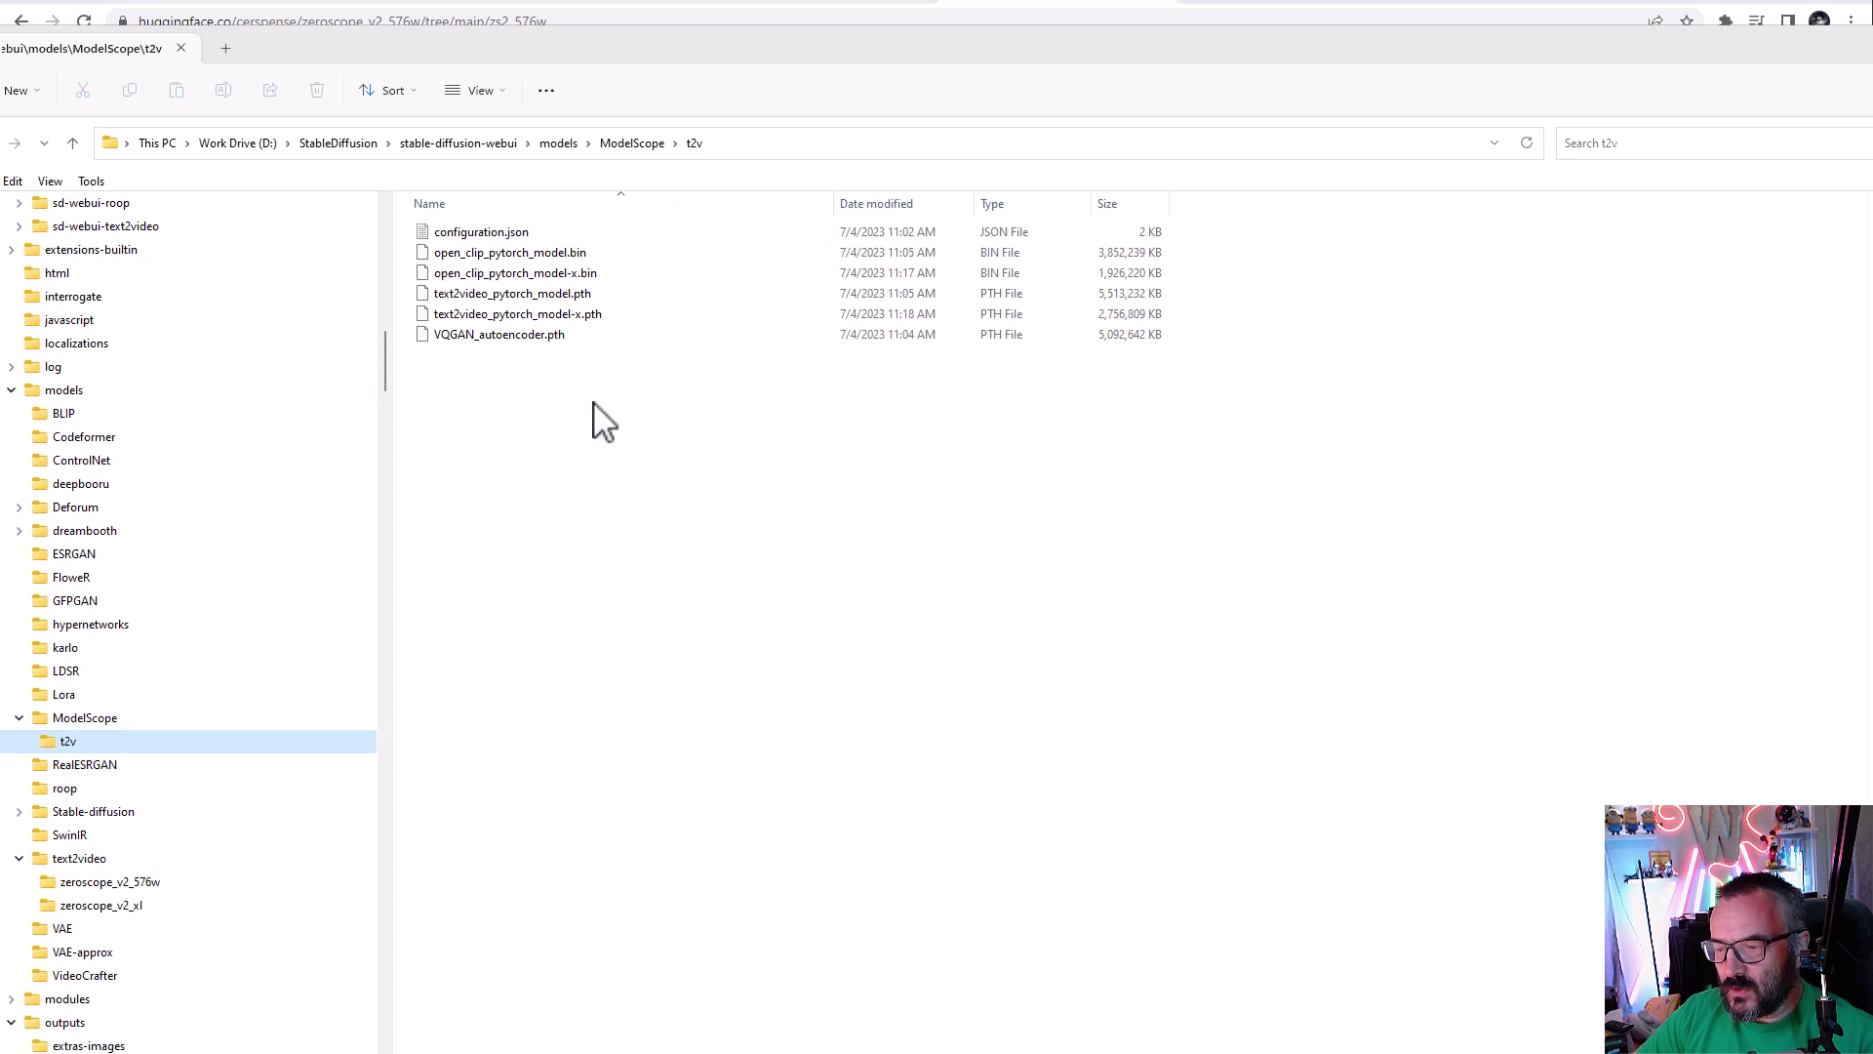
{"action": "left_click", "coordinate": [483, 235]}
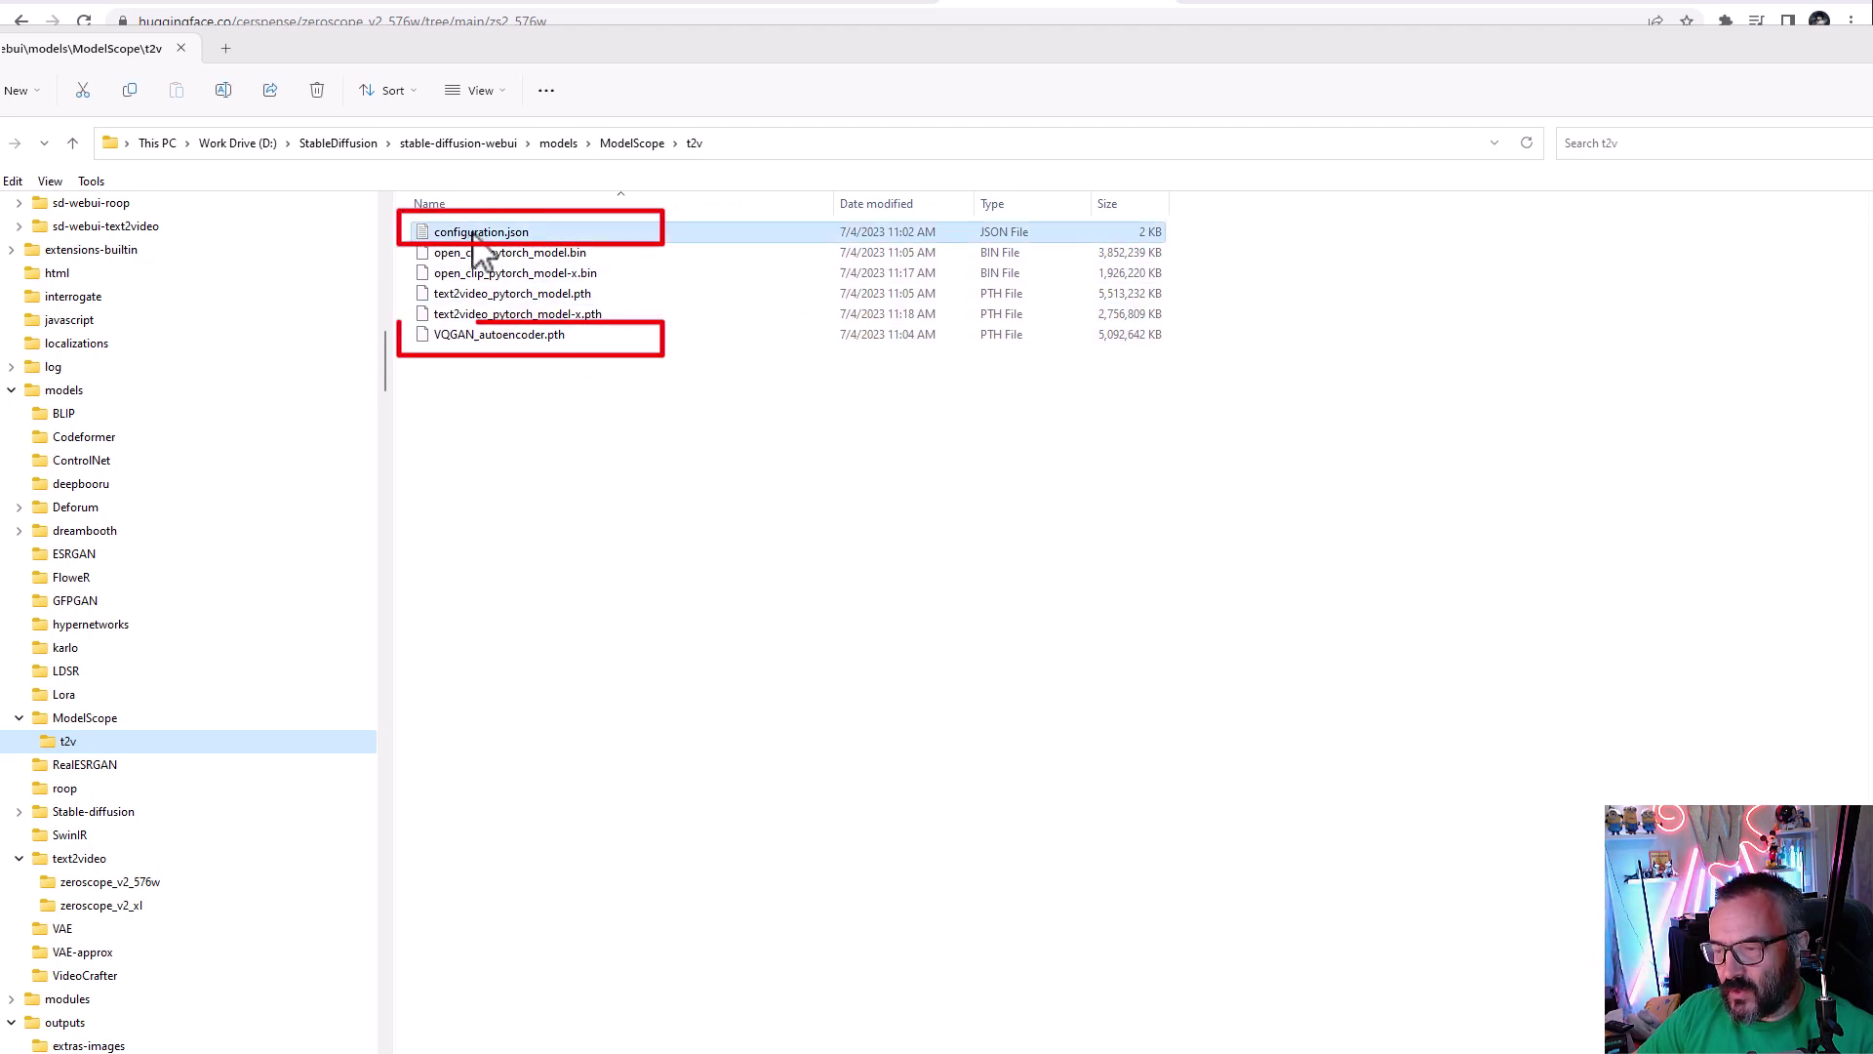
{"action": "left_click", "coordinate": [499, 336], "text": "ctrl"}
{"action": "left_click_drag", "start_coordinate": [500, 337], "coordinate": [624, 624]}
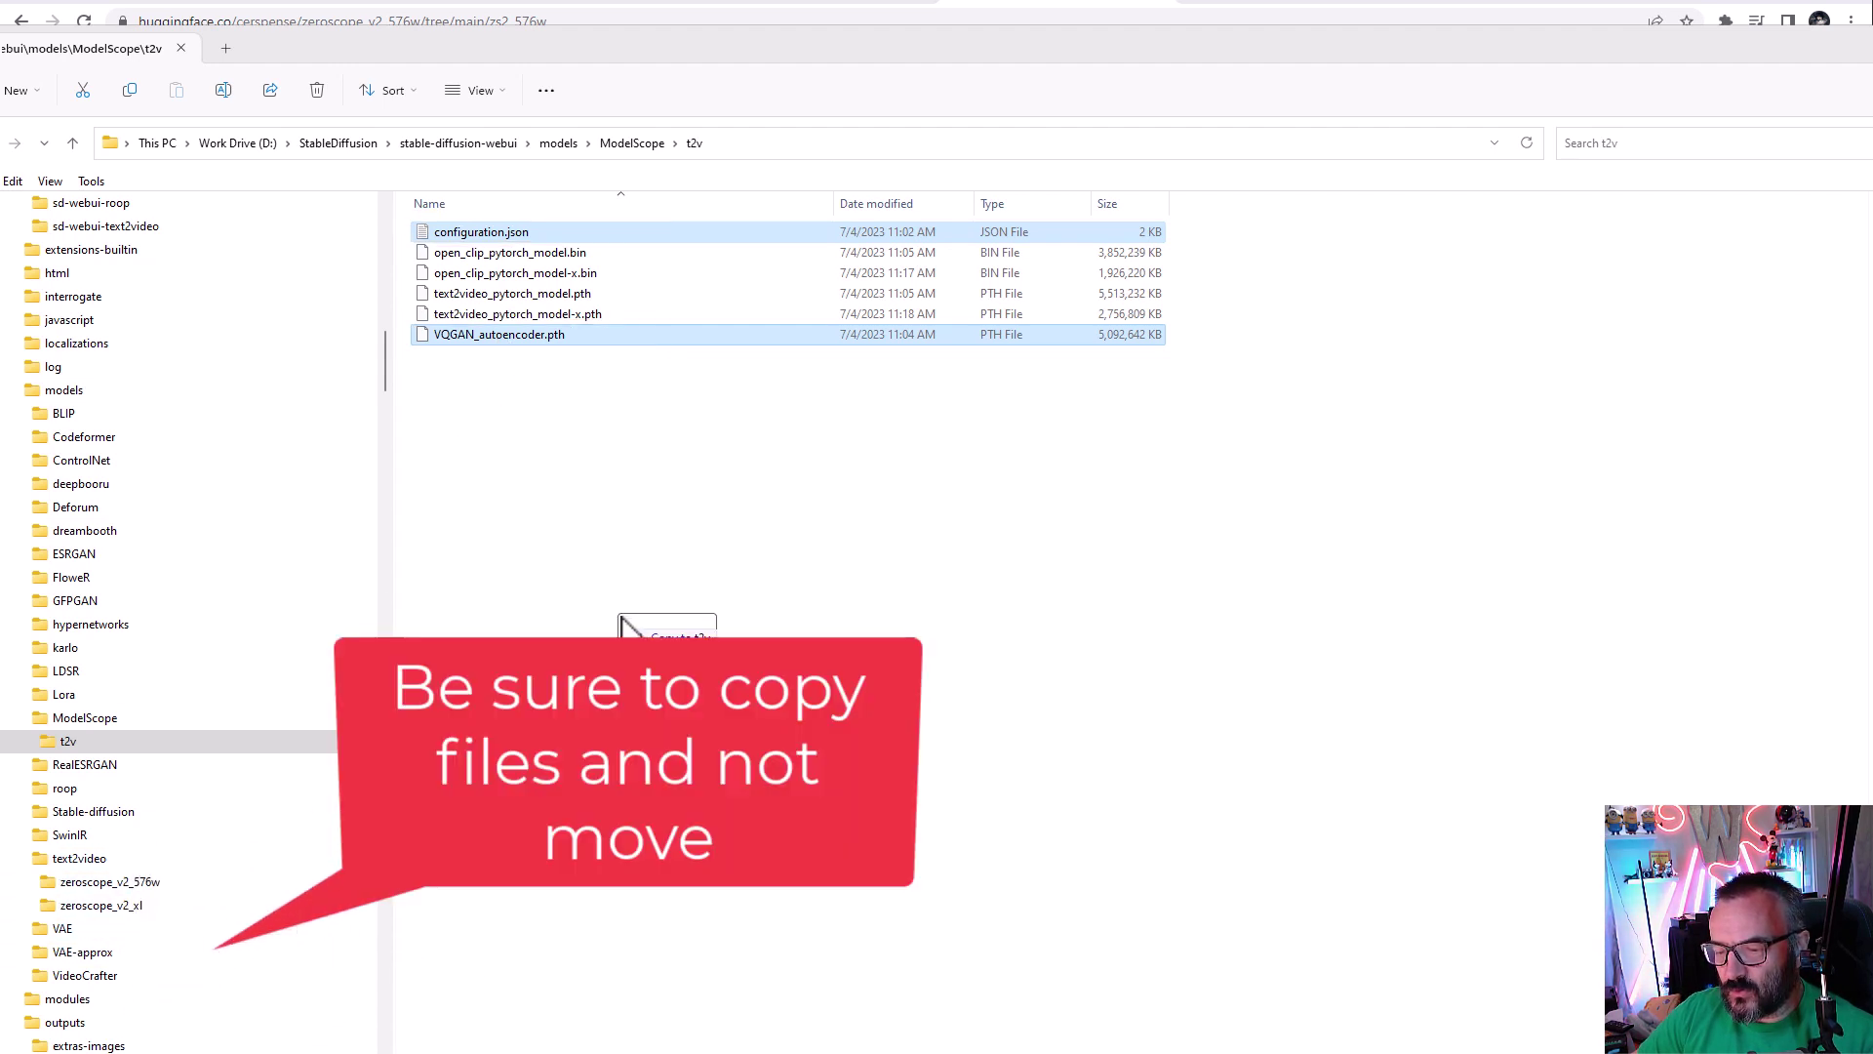
{"action": "left_click", "coordinate": [605, 579]}
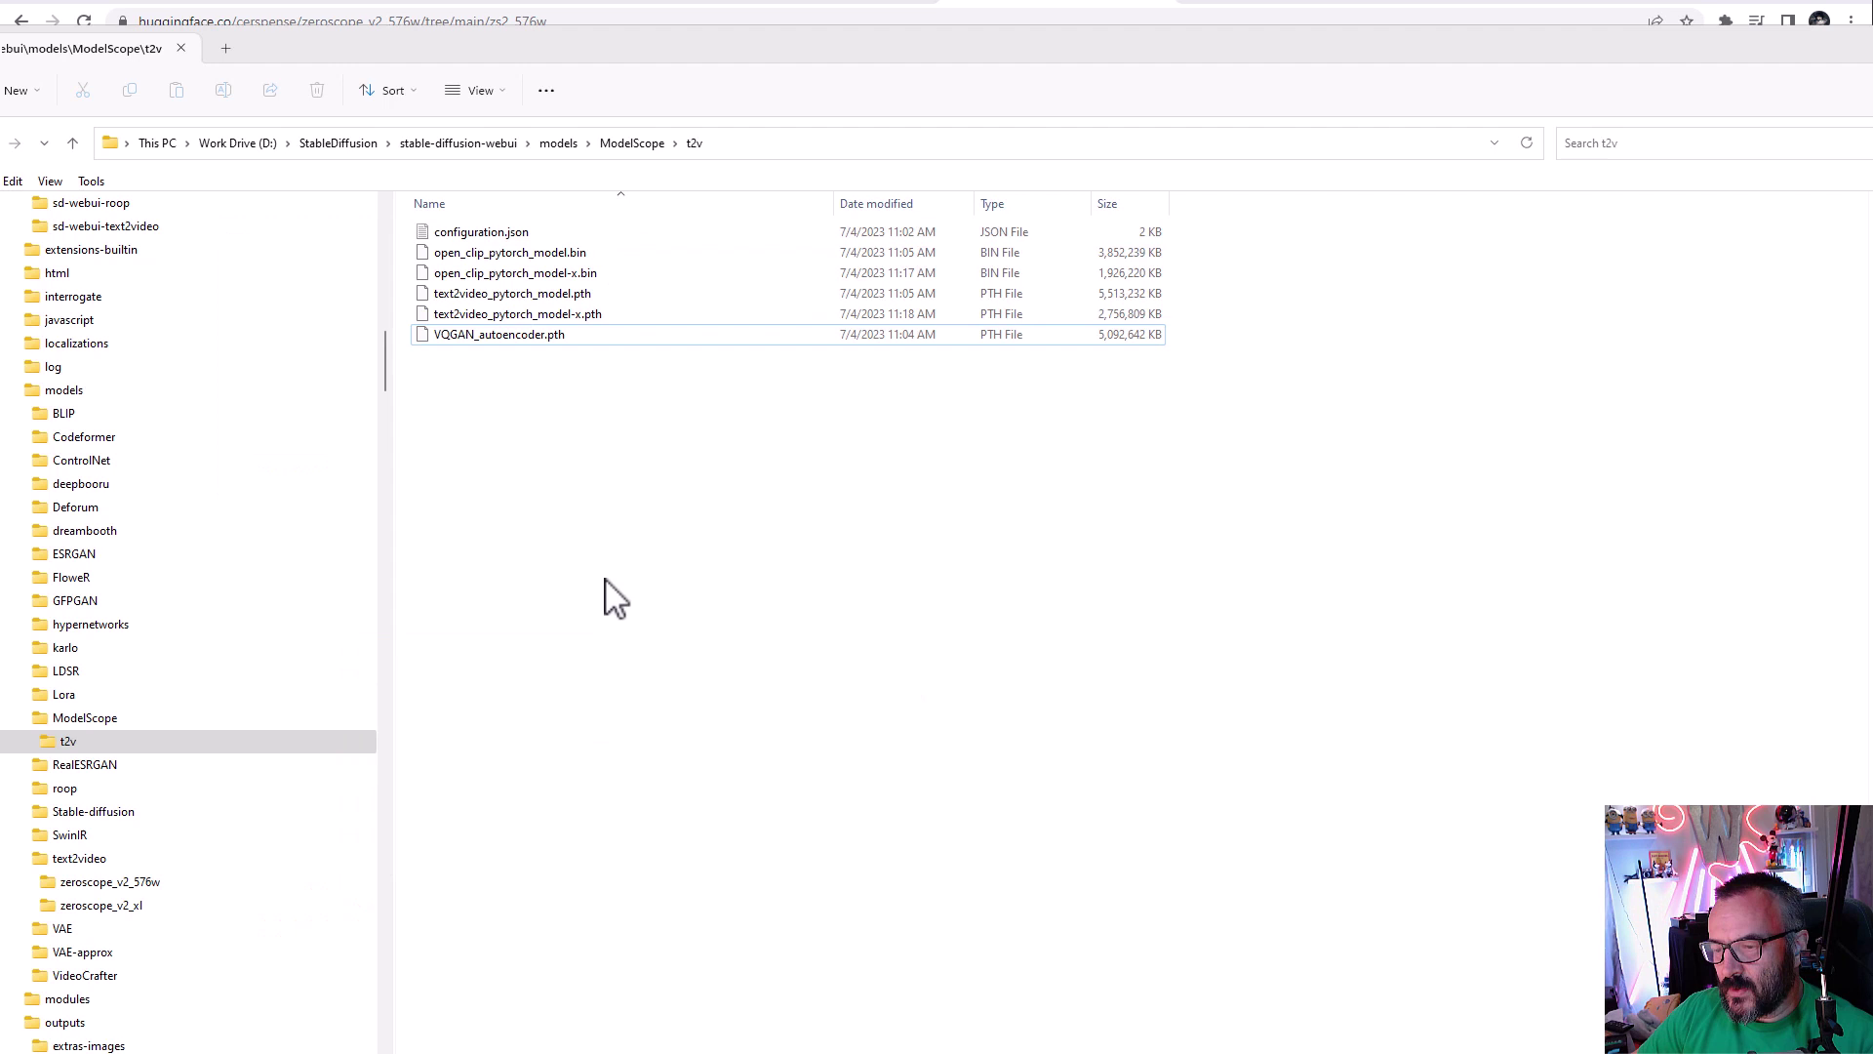
{"action": "key", "text": "alt+Left"}
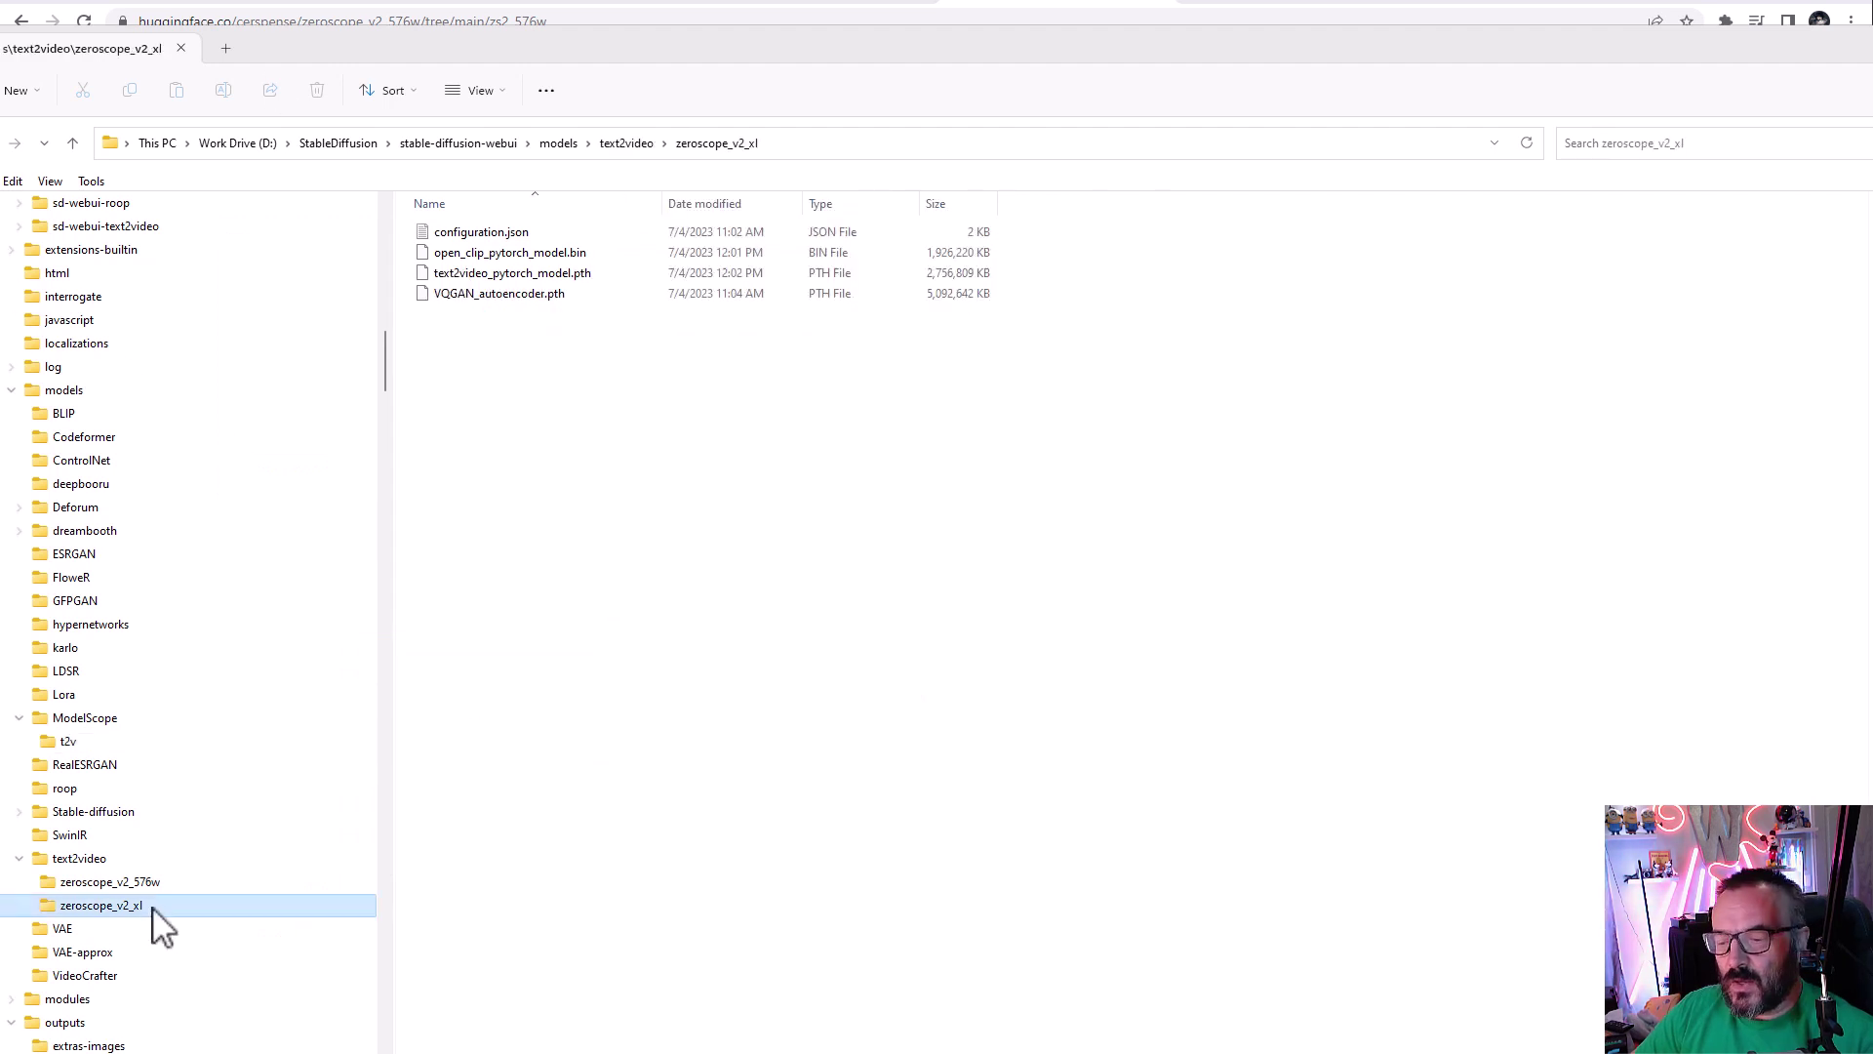
Step: Confirm the zeroscope_v2_576w and zeroscope_v2_xl folders hold their model files, then return to the browser
{"action": "left_click", "coordinate": [61, 881]}
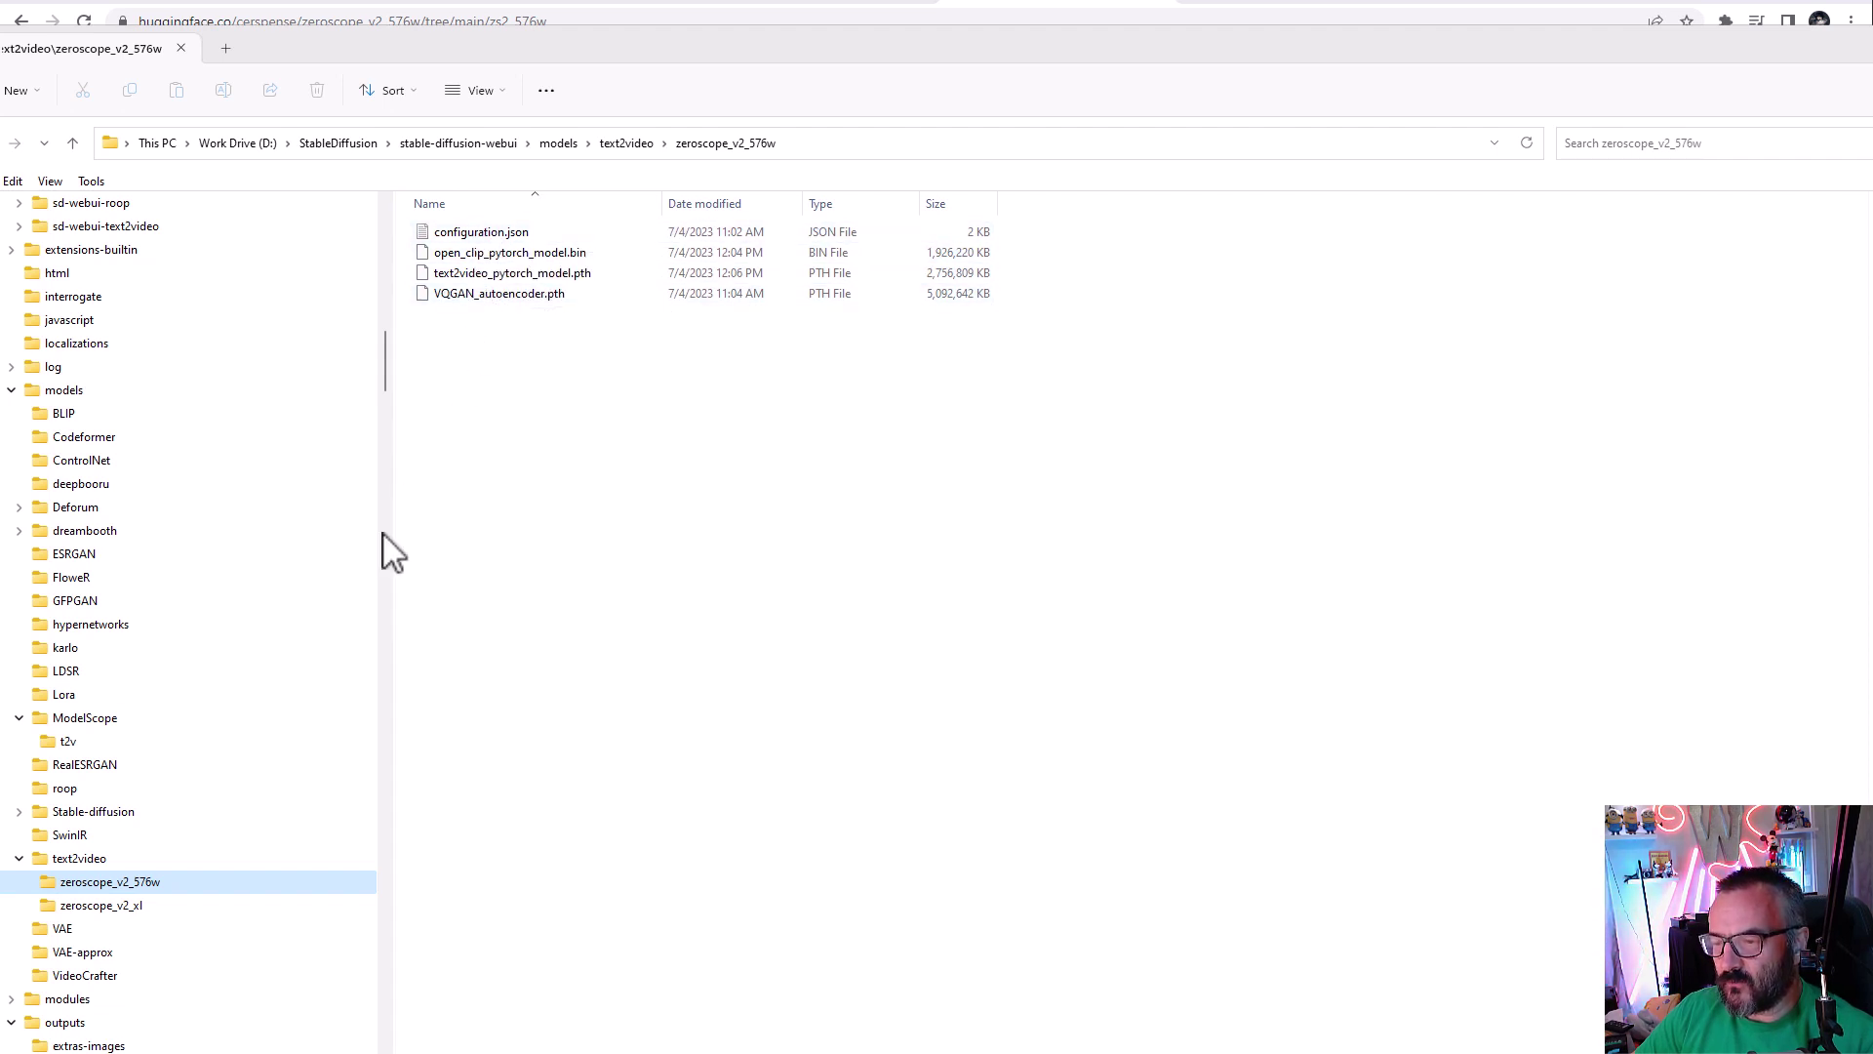
{"action": "left_click", "coordinate": [108, 905]}
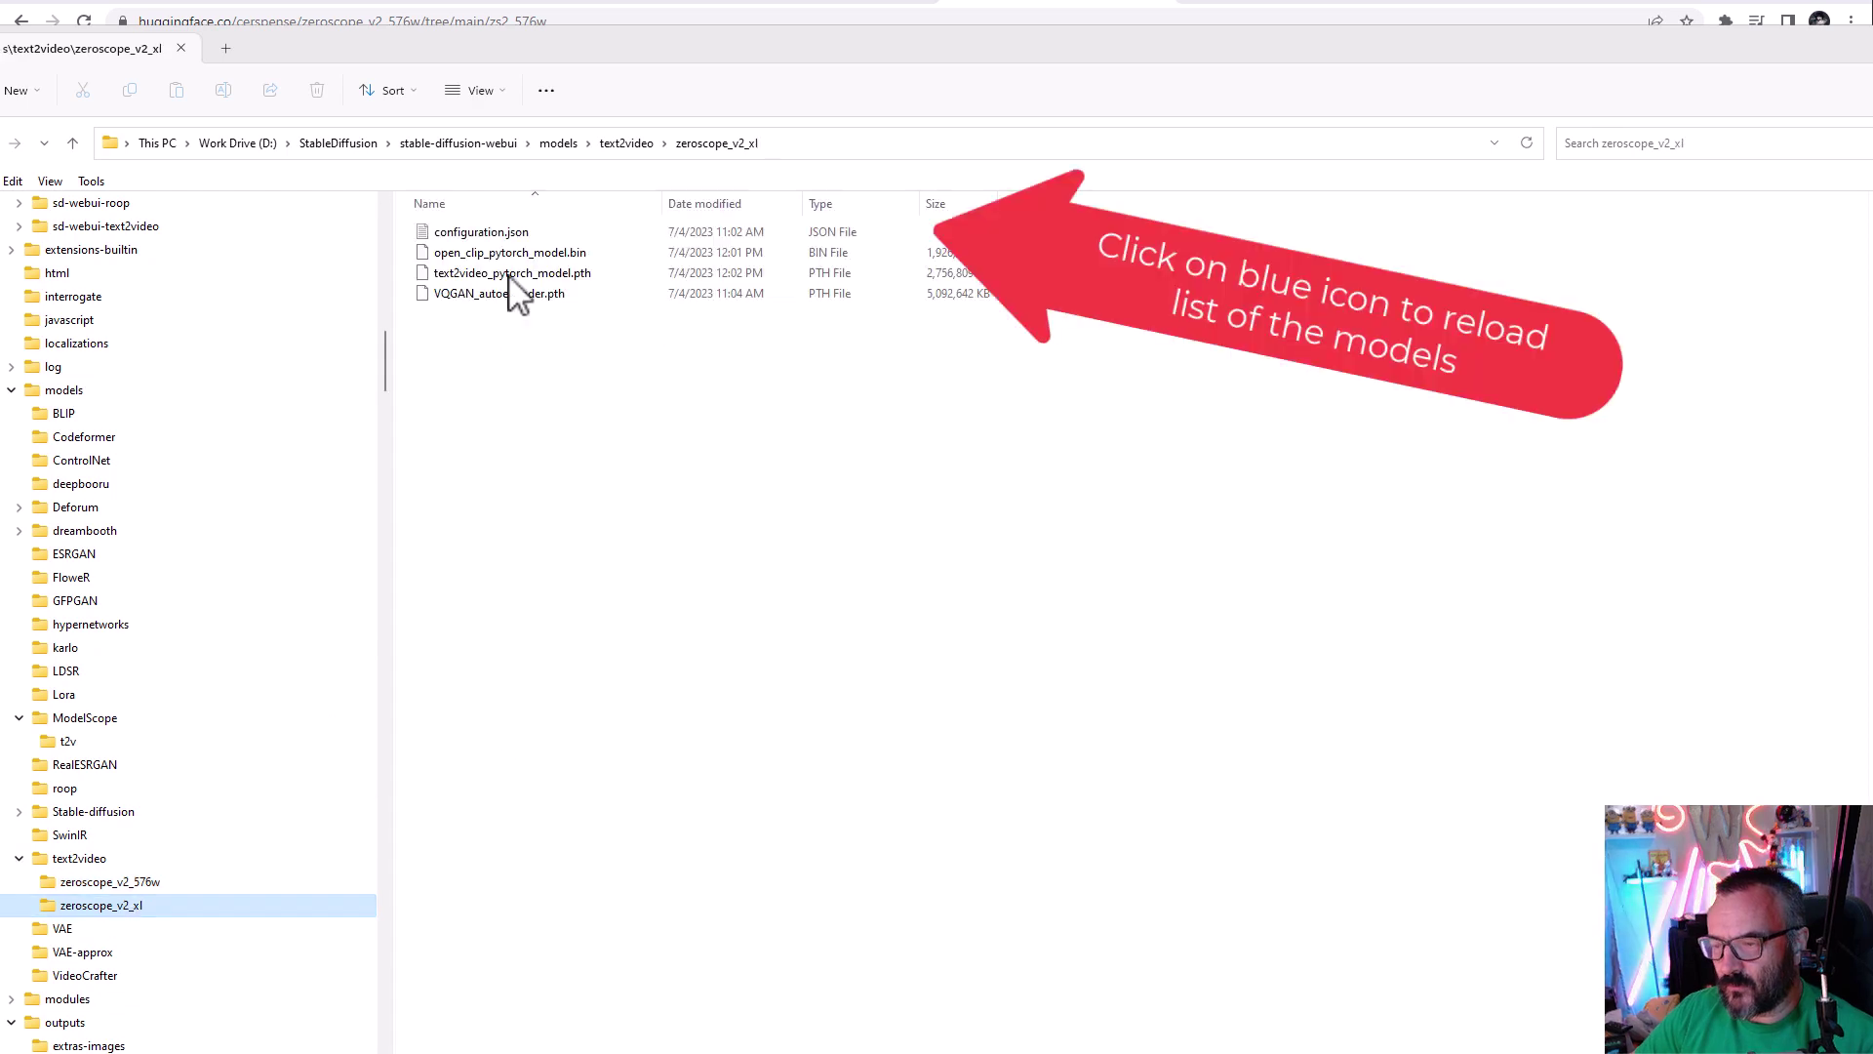
{"action": "left_click", "coordinate": [110, 3]}
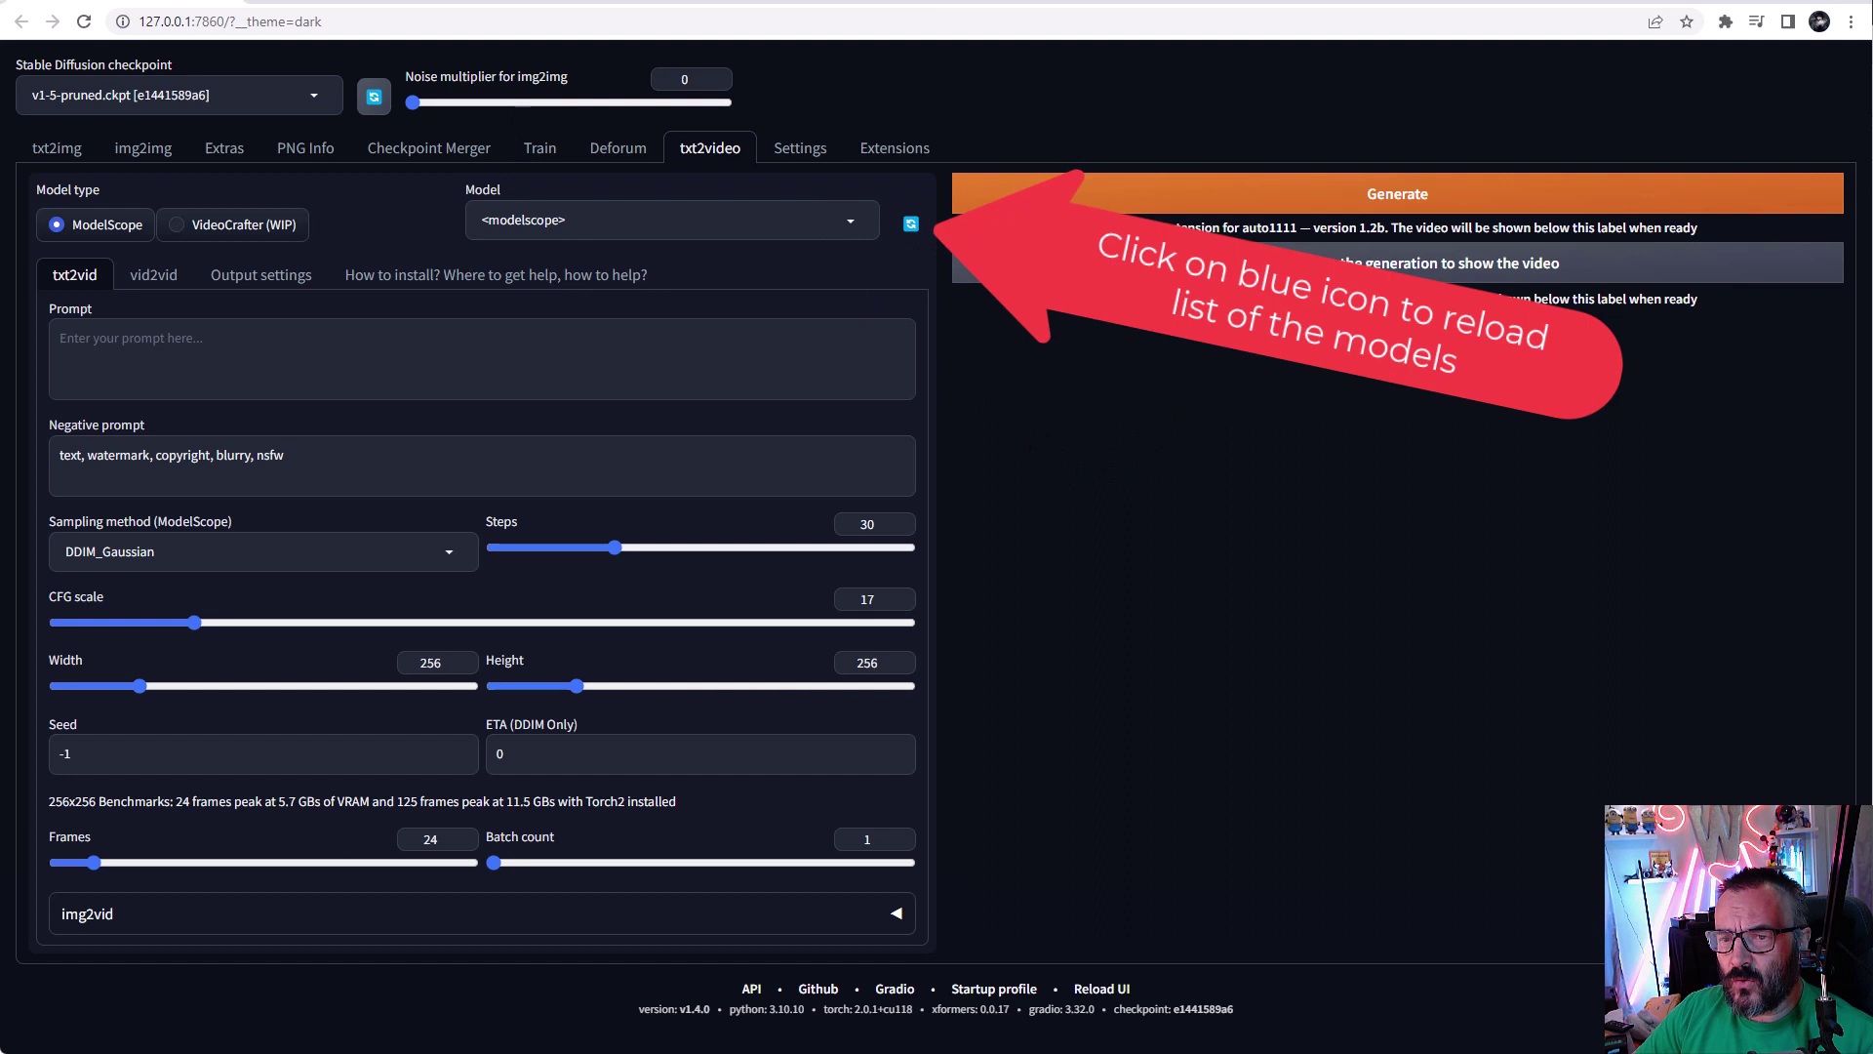
Step: Refresh the model list and select zeroscope_v2_576w as the model
{"action": "left_click", "coordinate": [911, 225]}
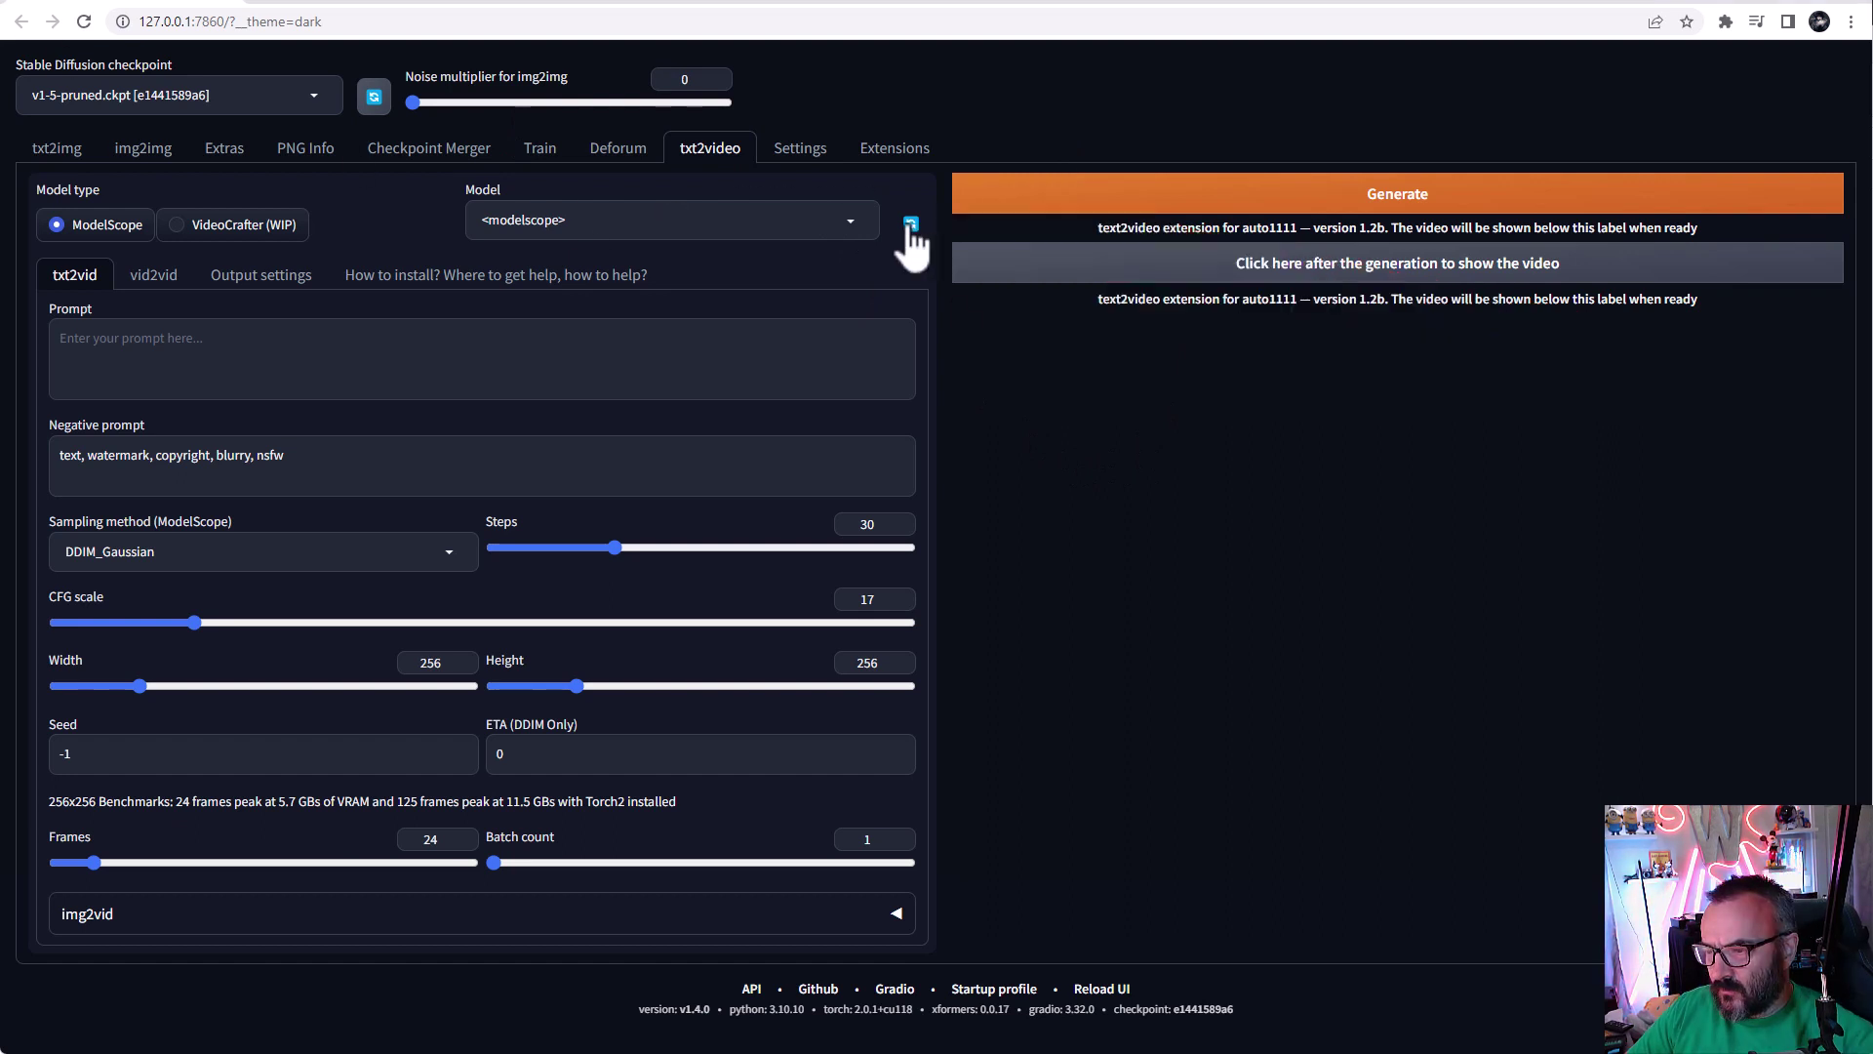
{"action": "left_click", "coordinate": [847, 221]}
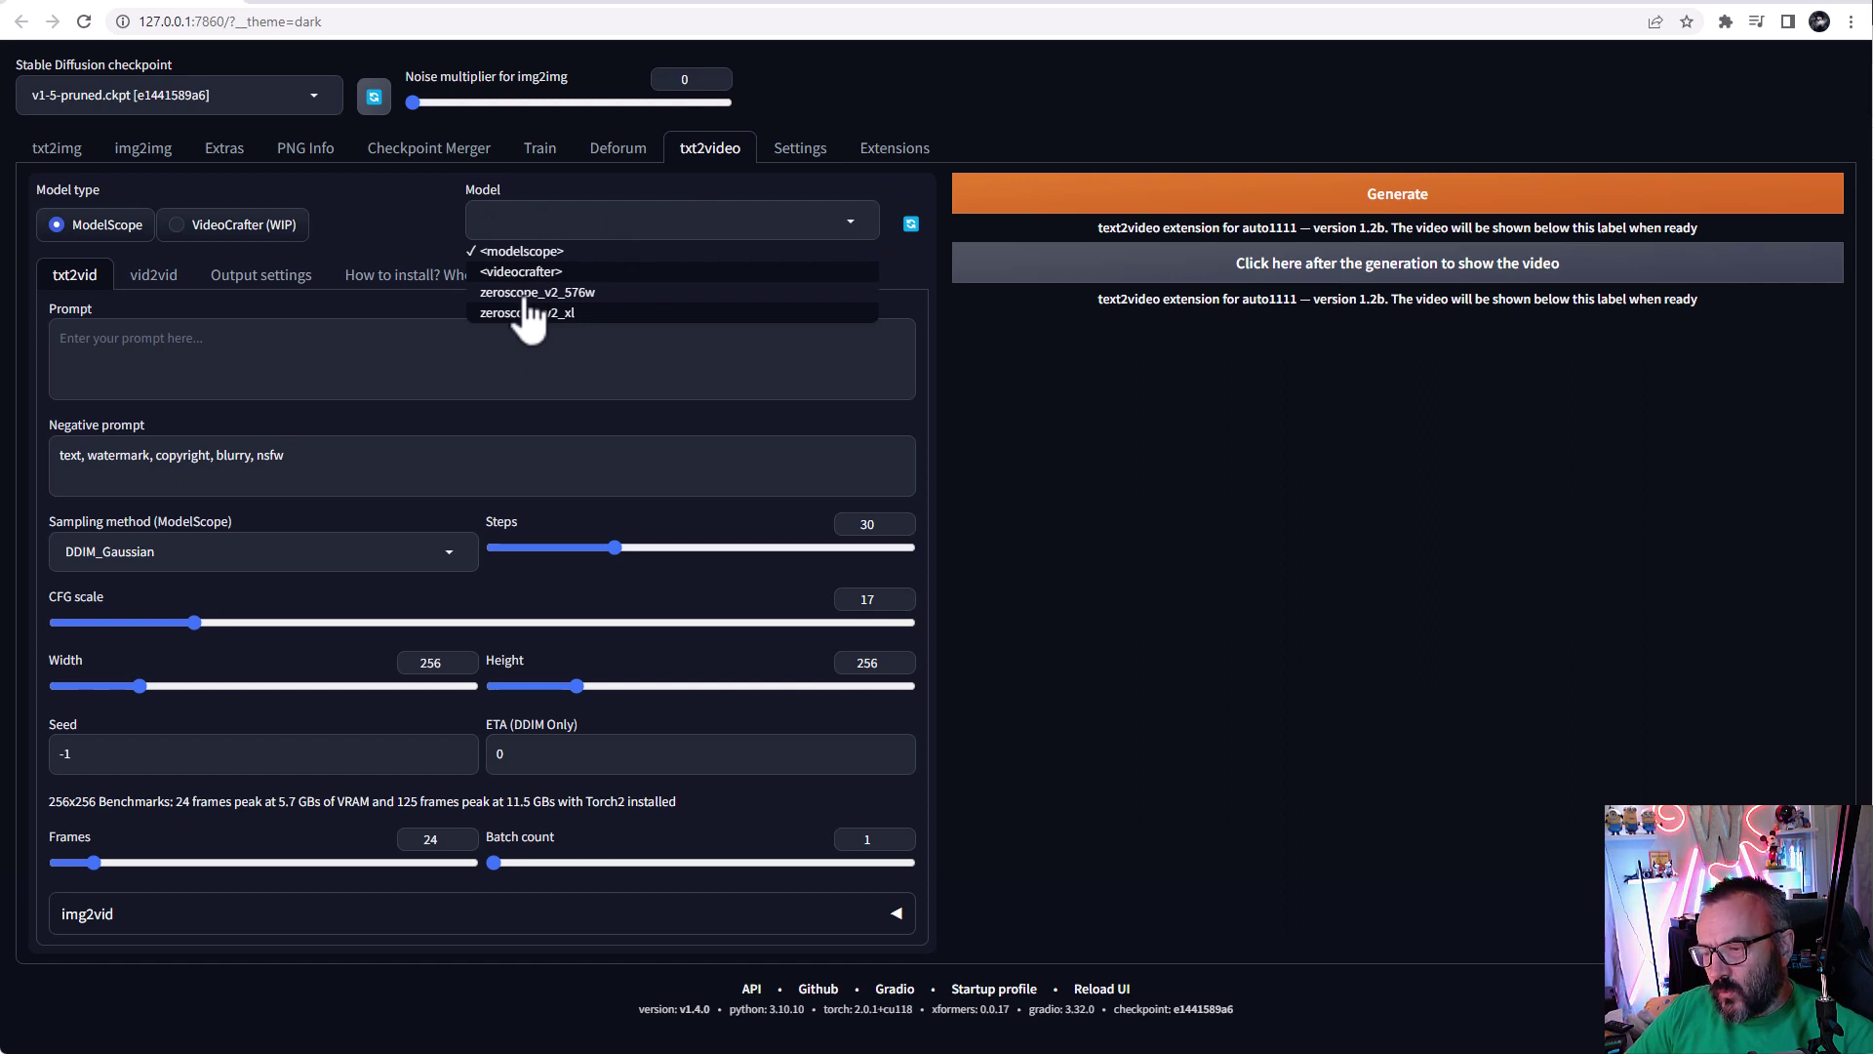
{"action": "left_click", "coordinate": [541, 293]}
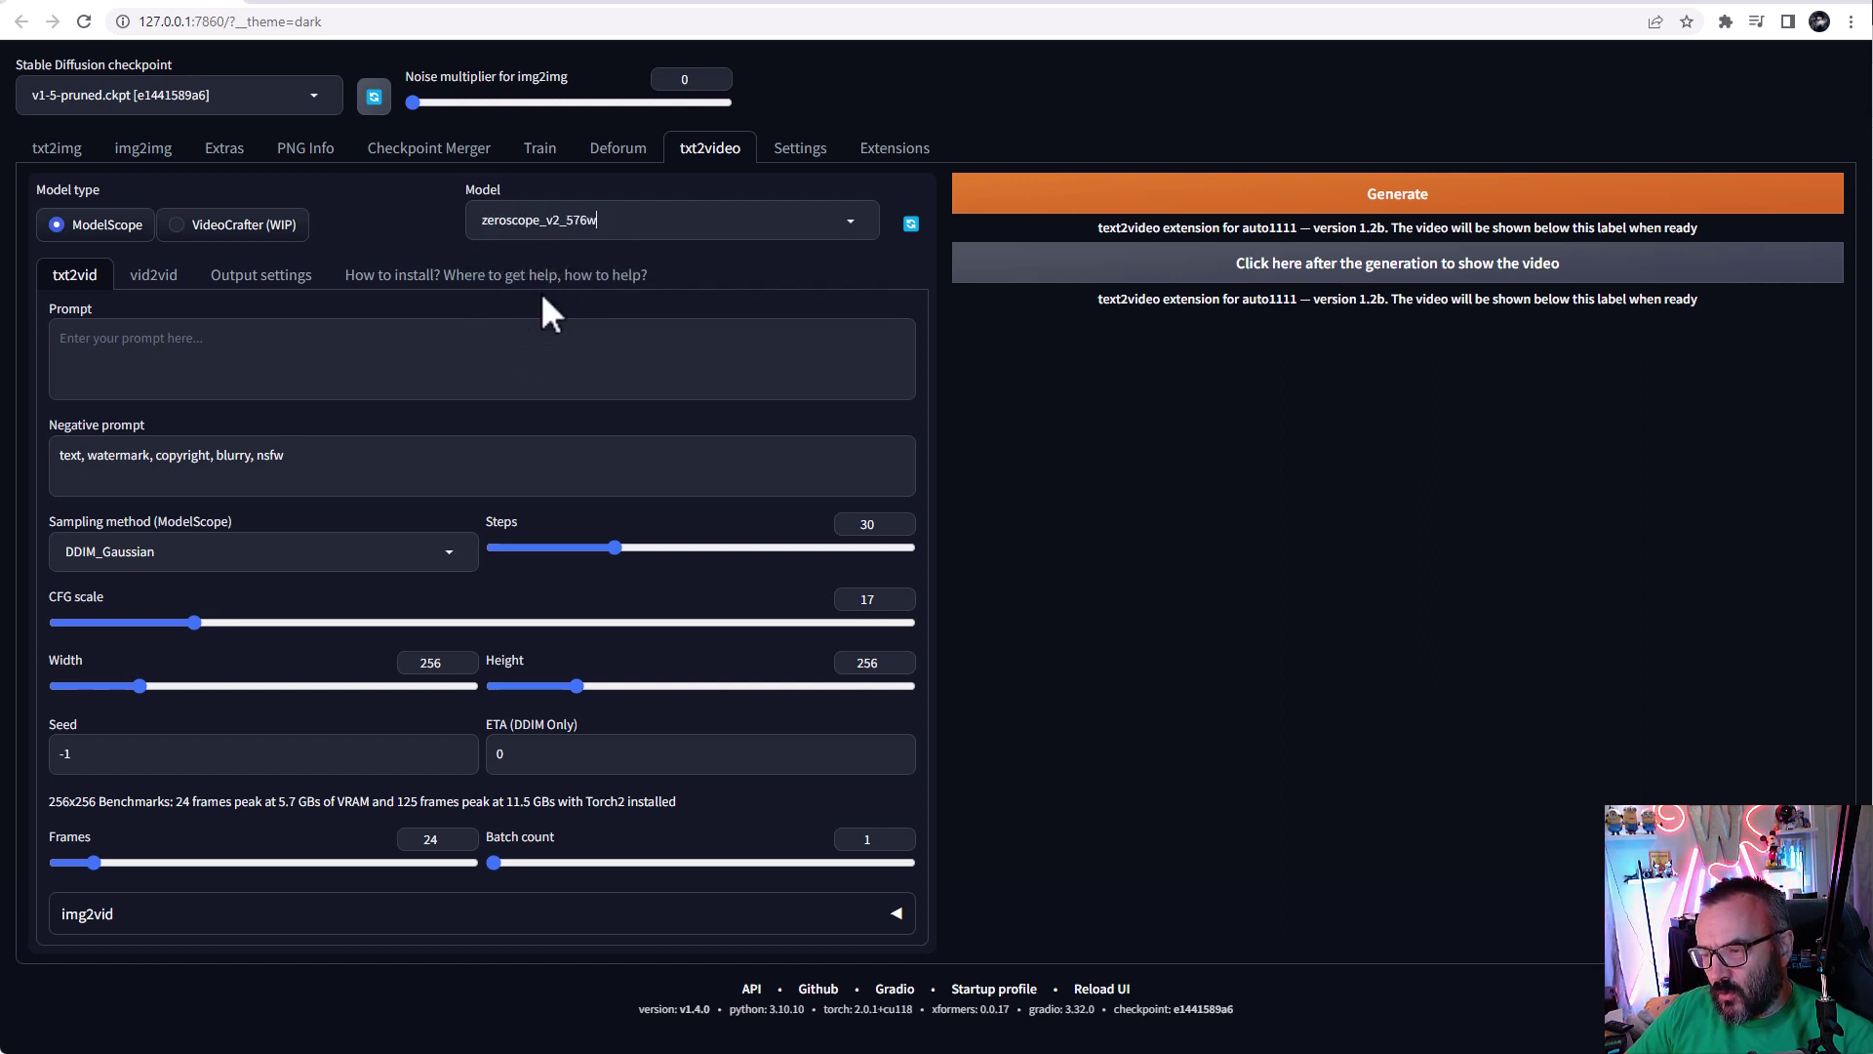
{"action": "left_click", "coordinate": [852, 218]}
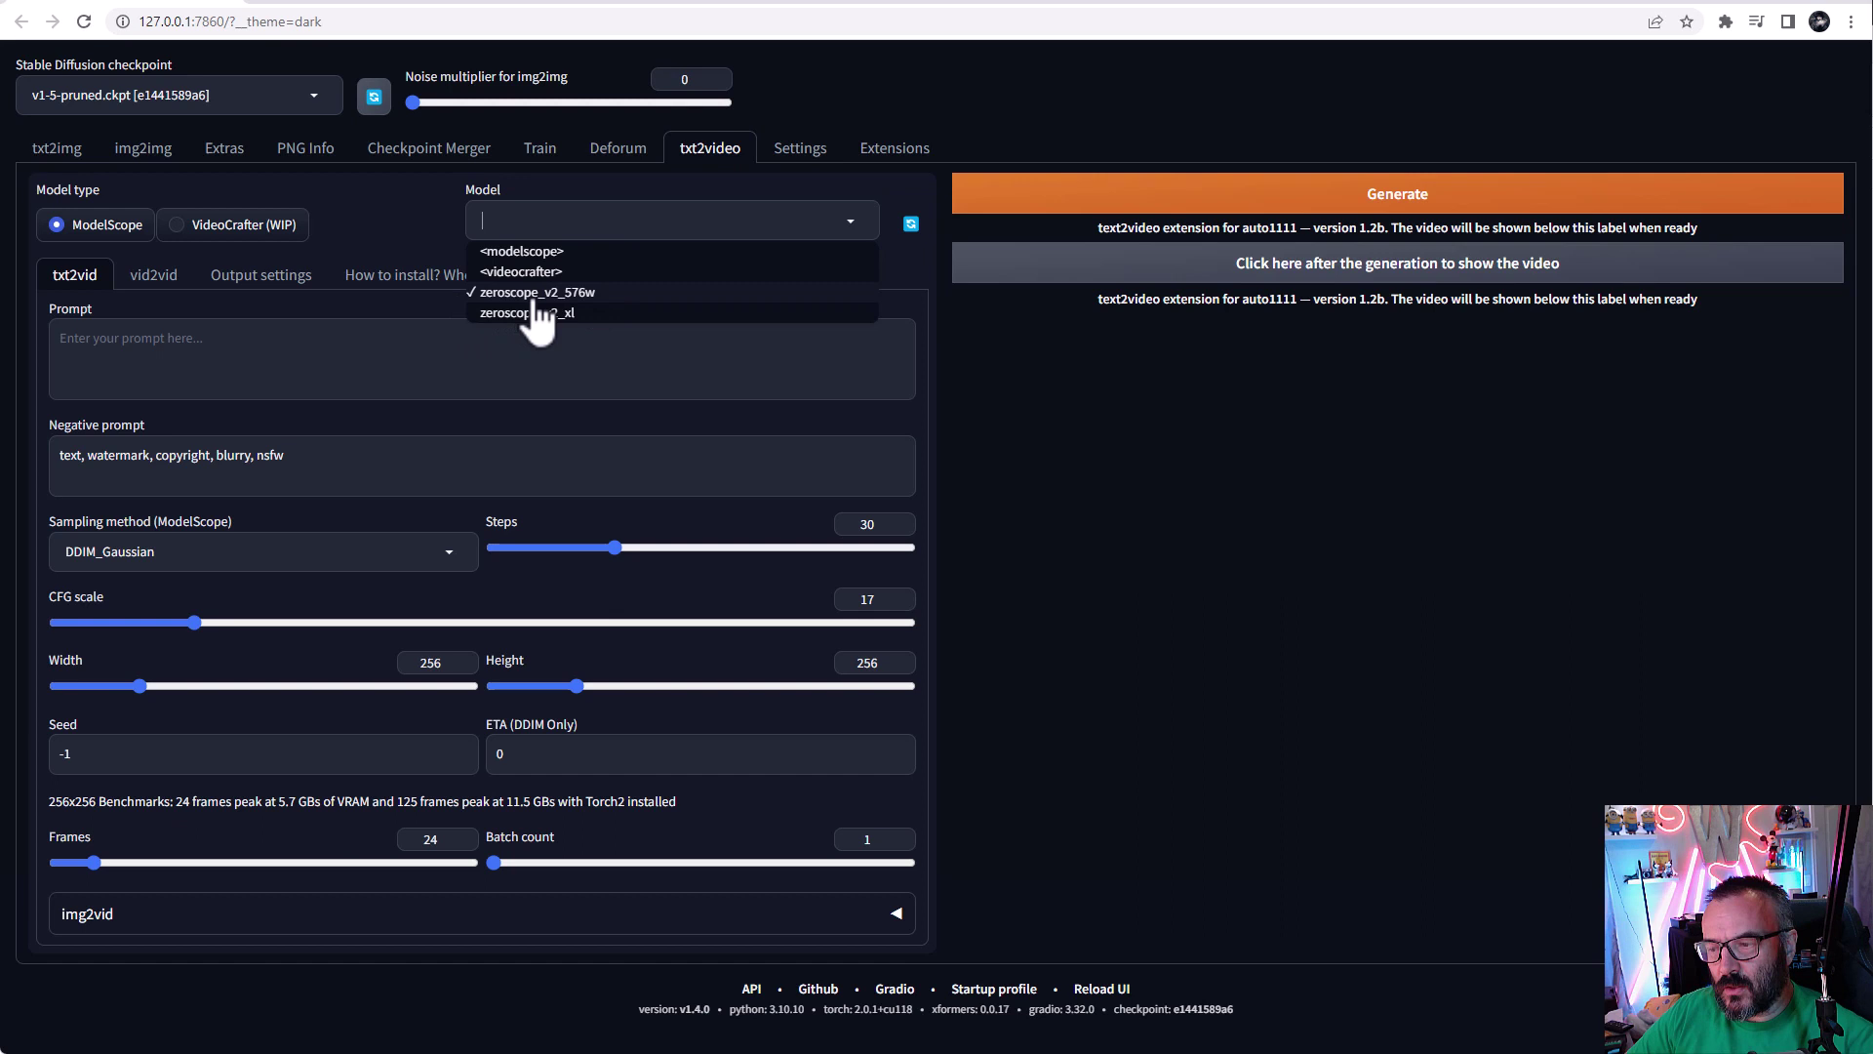
{"action": "left_click", "coordinate": [590, 292]}
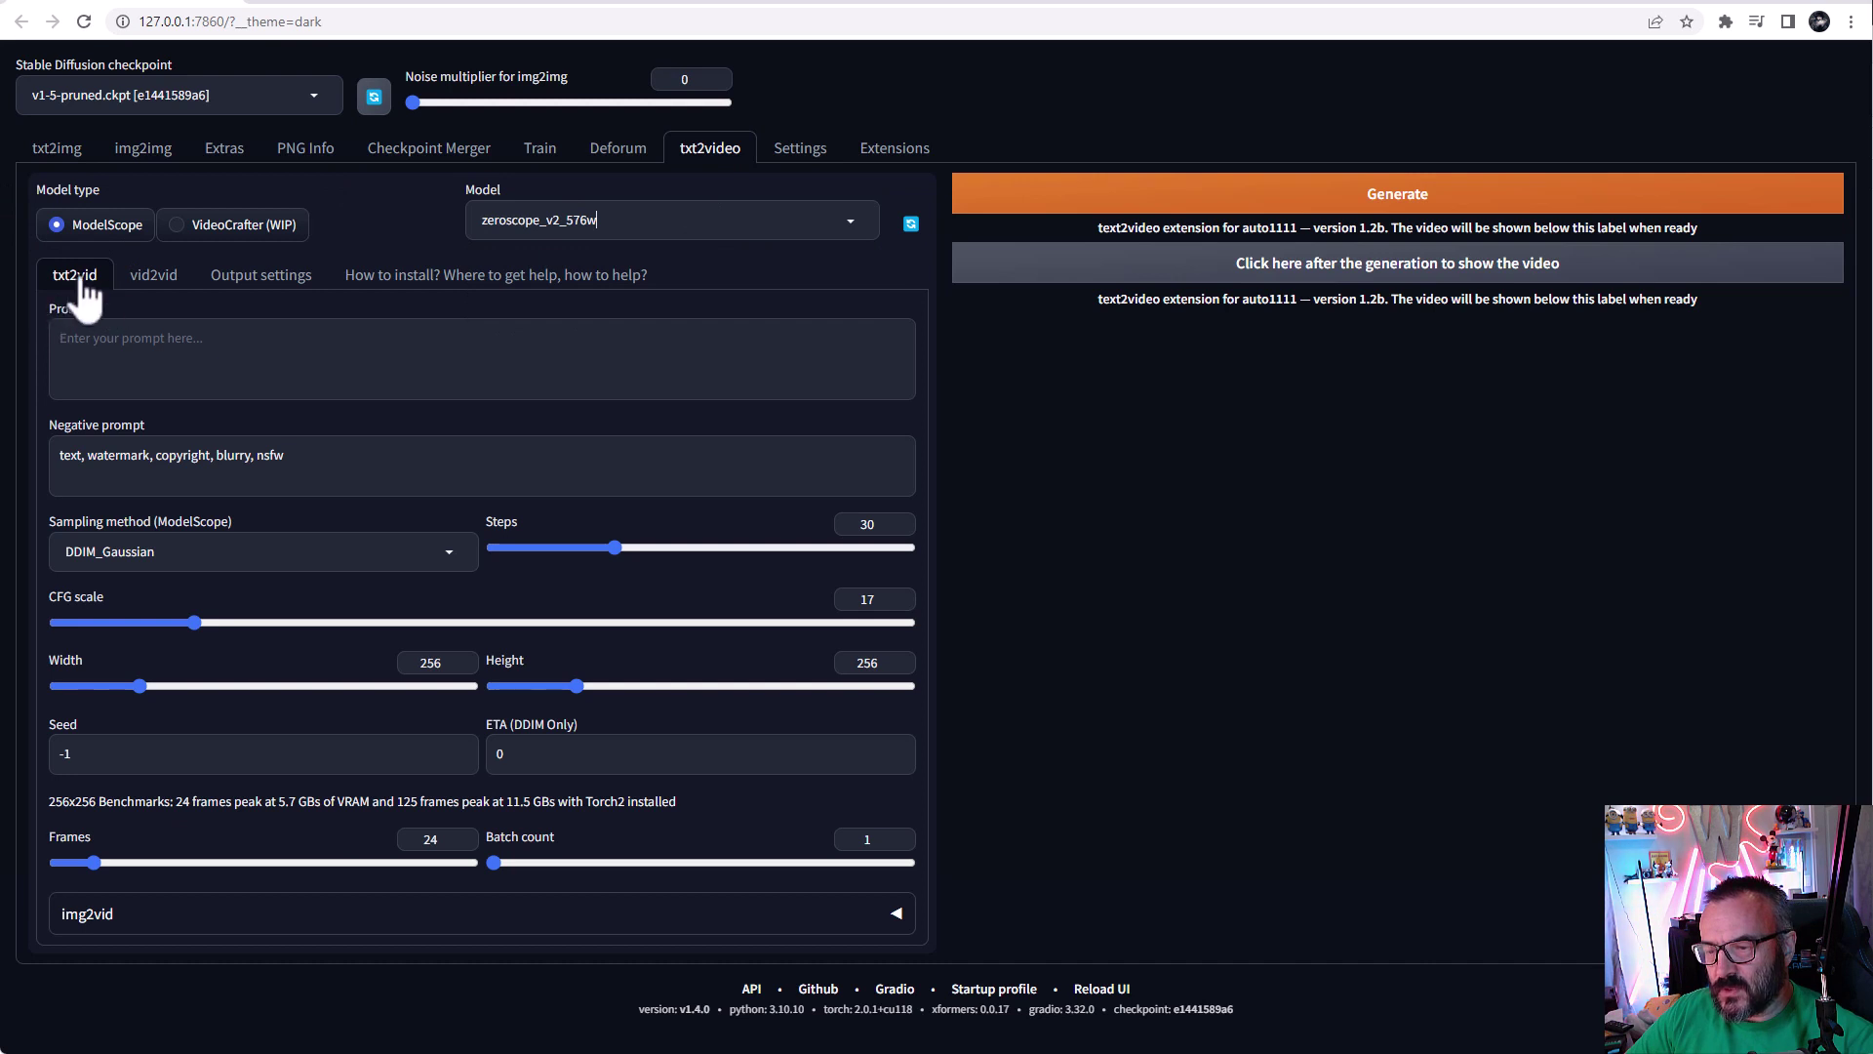
Step: Enter the prompt 'Waterfall, green forest, golden hour.' and select the negative prompt text
{"action": "left_click", "coordinate": [266, 356]}
{"action": "type", "text": "Waterfal"}
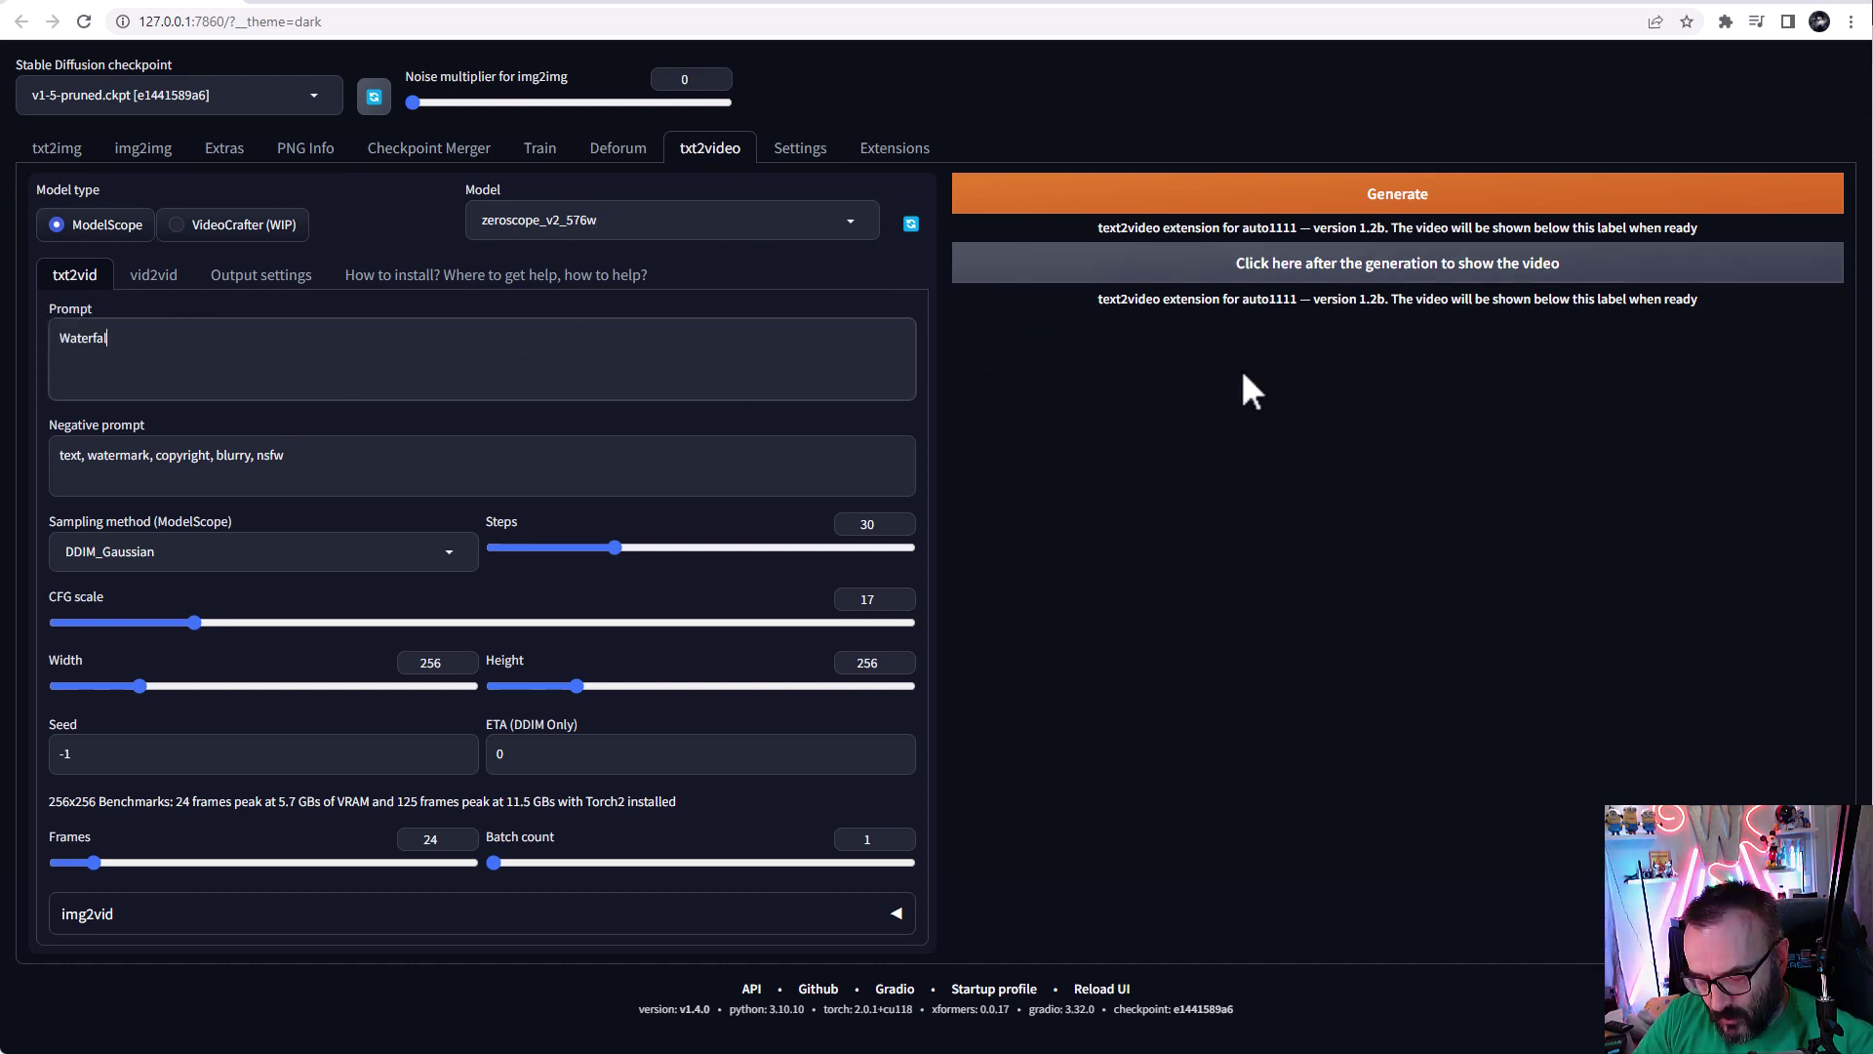
{"action": "type", "text": "l, green fores"}
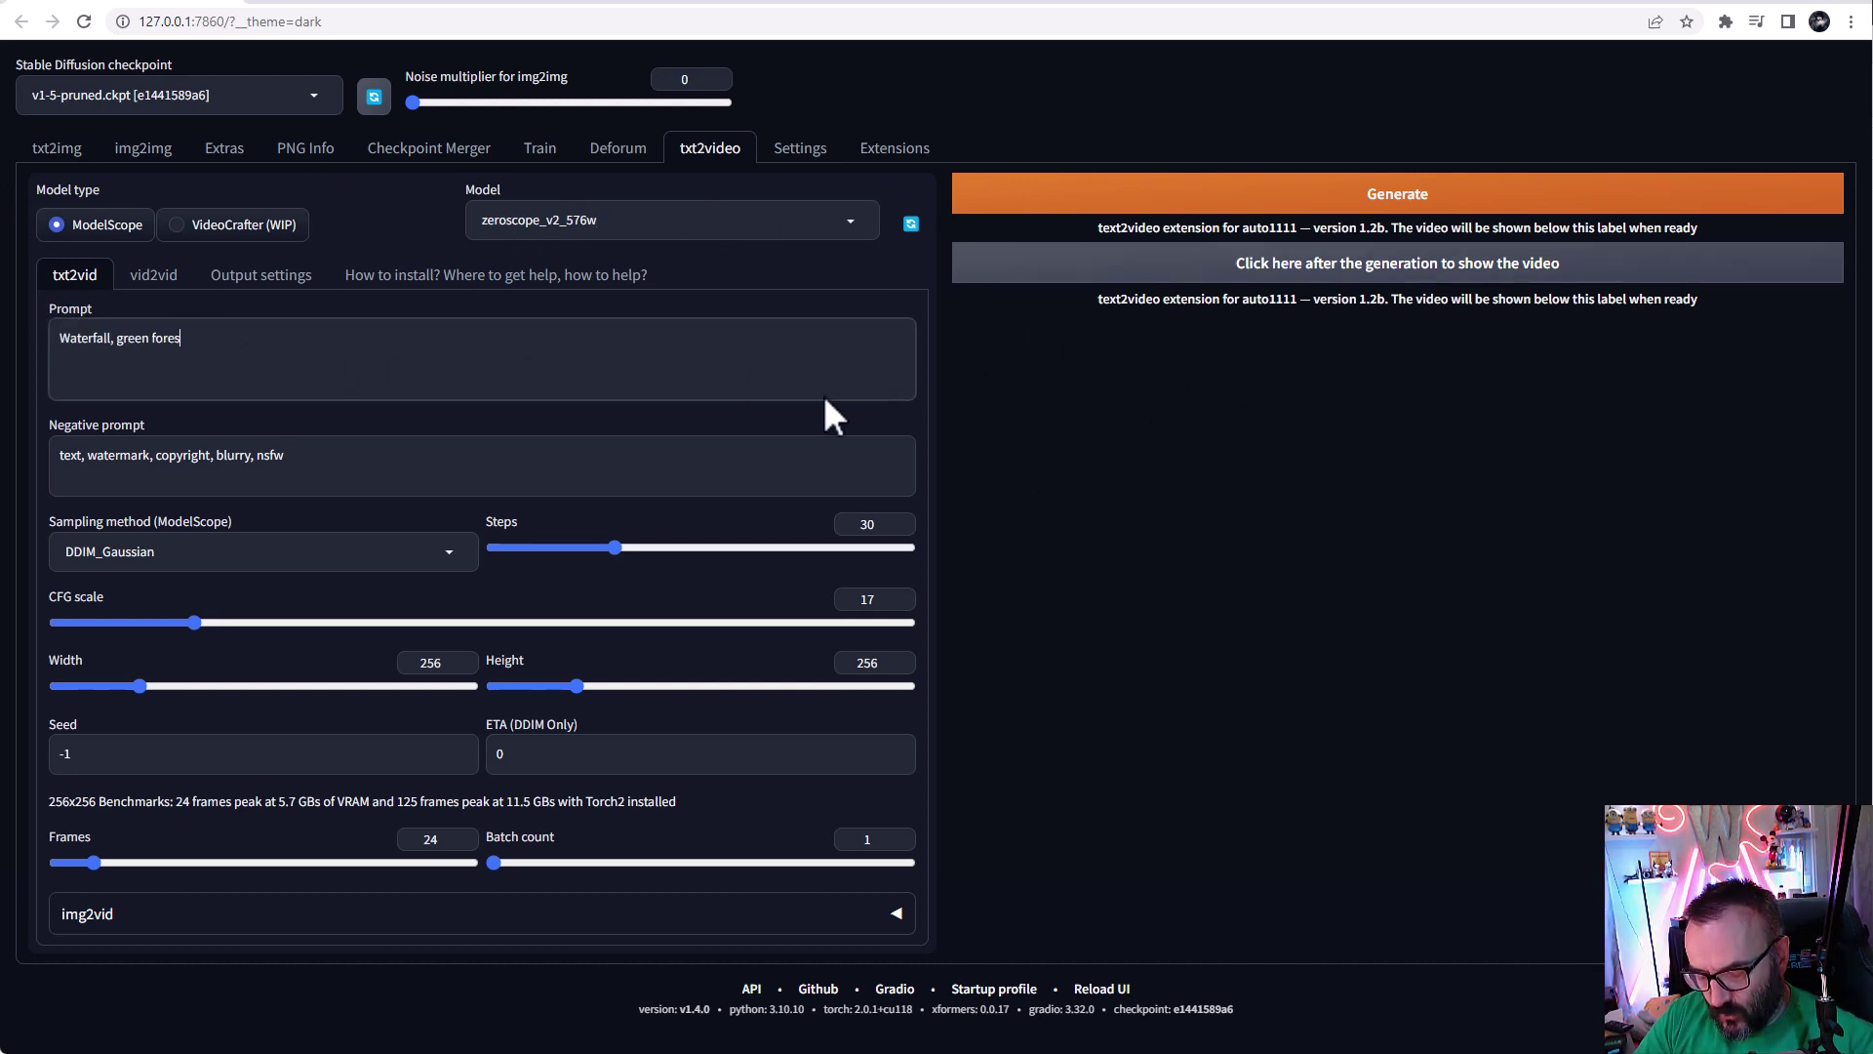
{"action": "type", "text": "t, golden hour."}
{"action": "left_click_drag", "start_coordinate": [314, 456], "coordinate": [2, 447]}
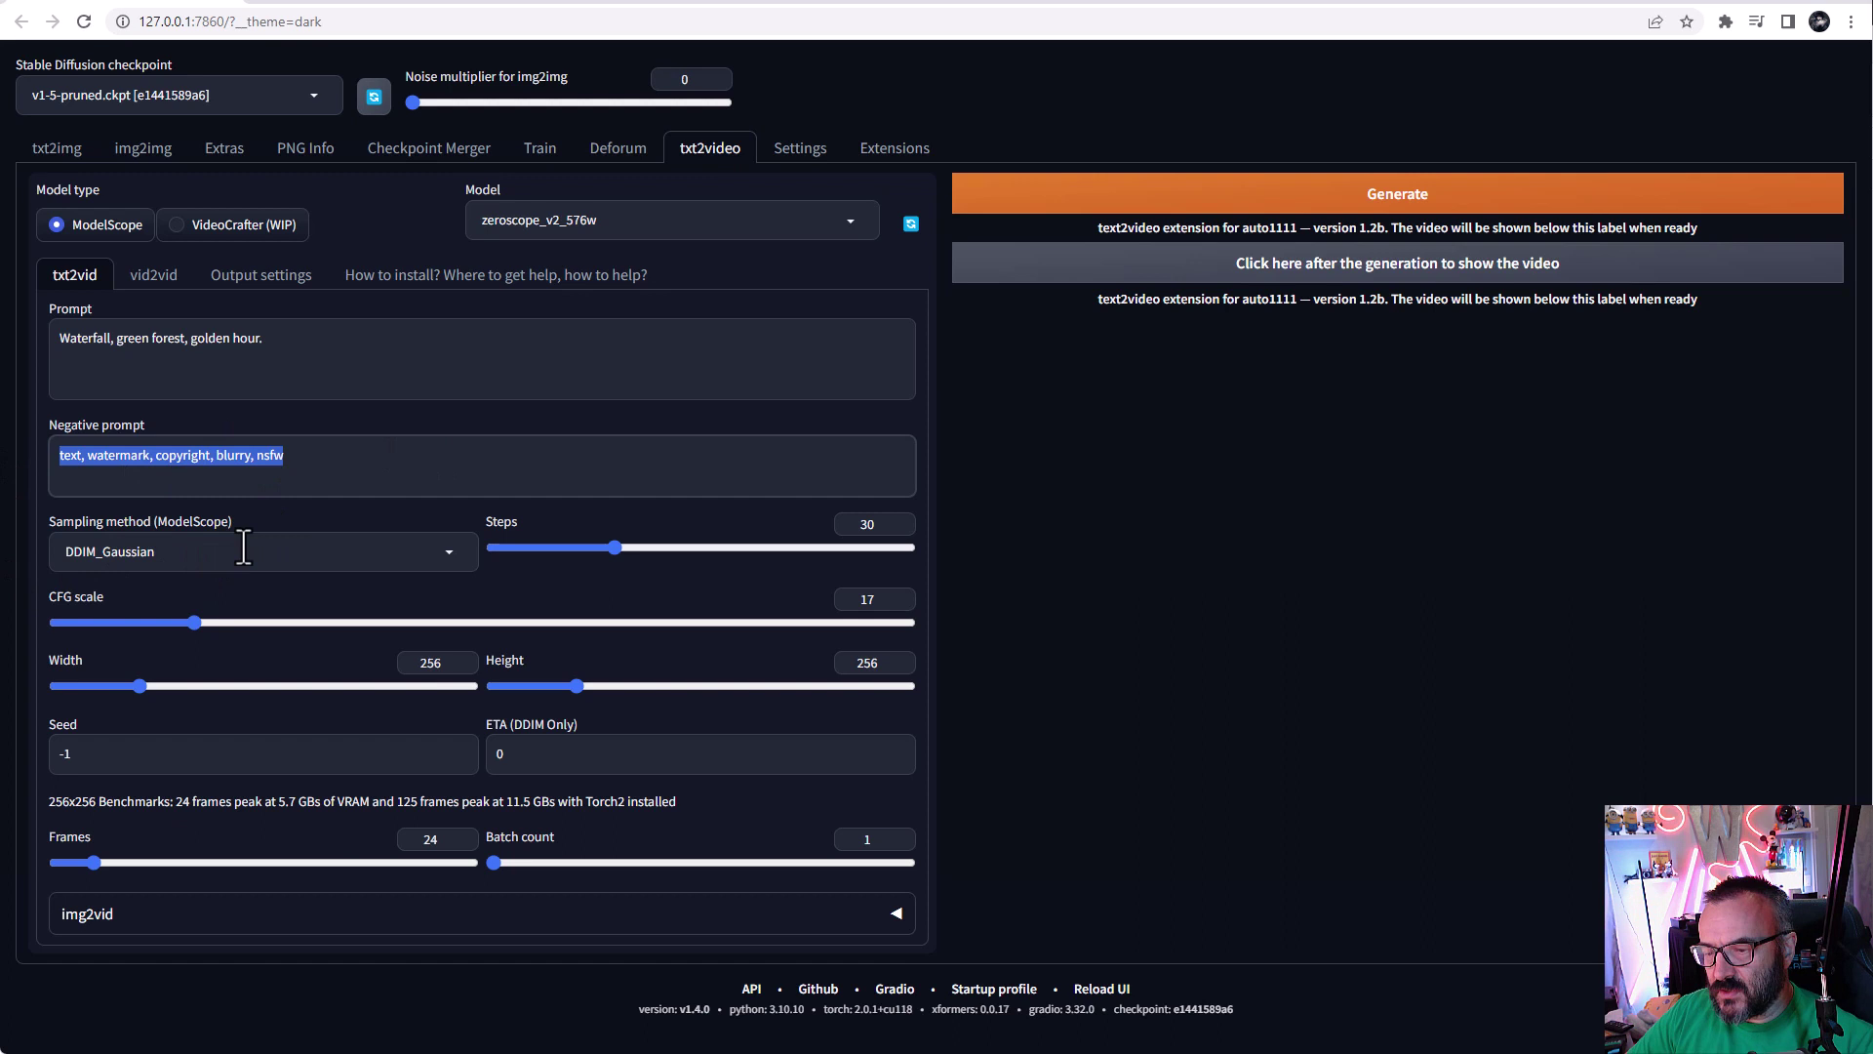
Step: Set Steps to 35 and Height to 512, then bring up Output settings
{"action": "left_click", "coordinate": [875, 524]}
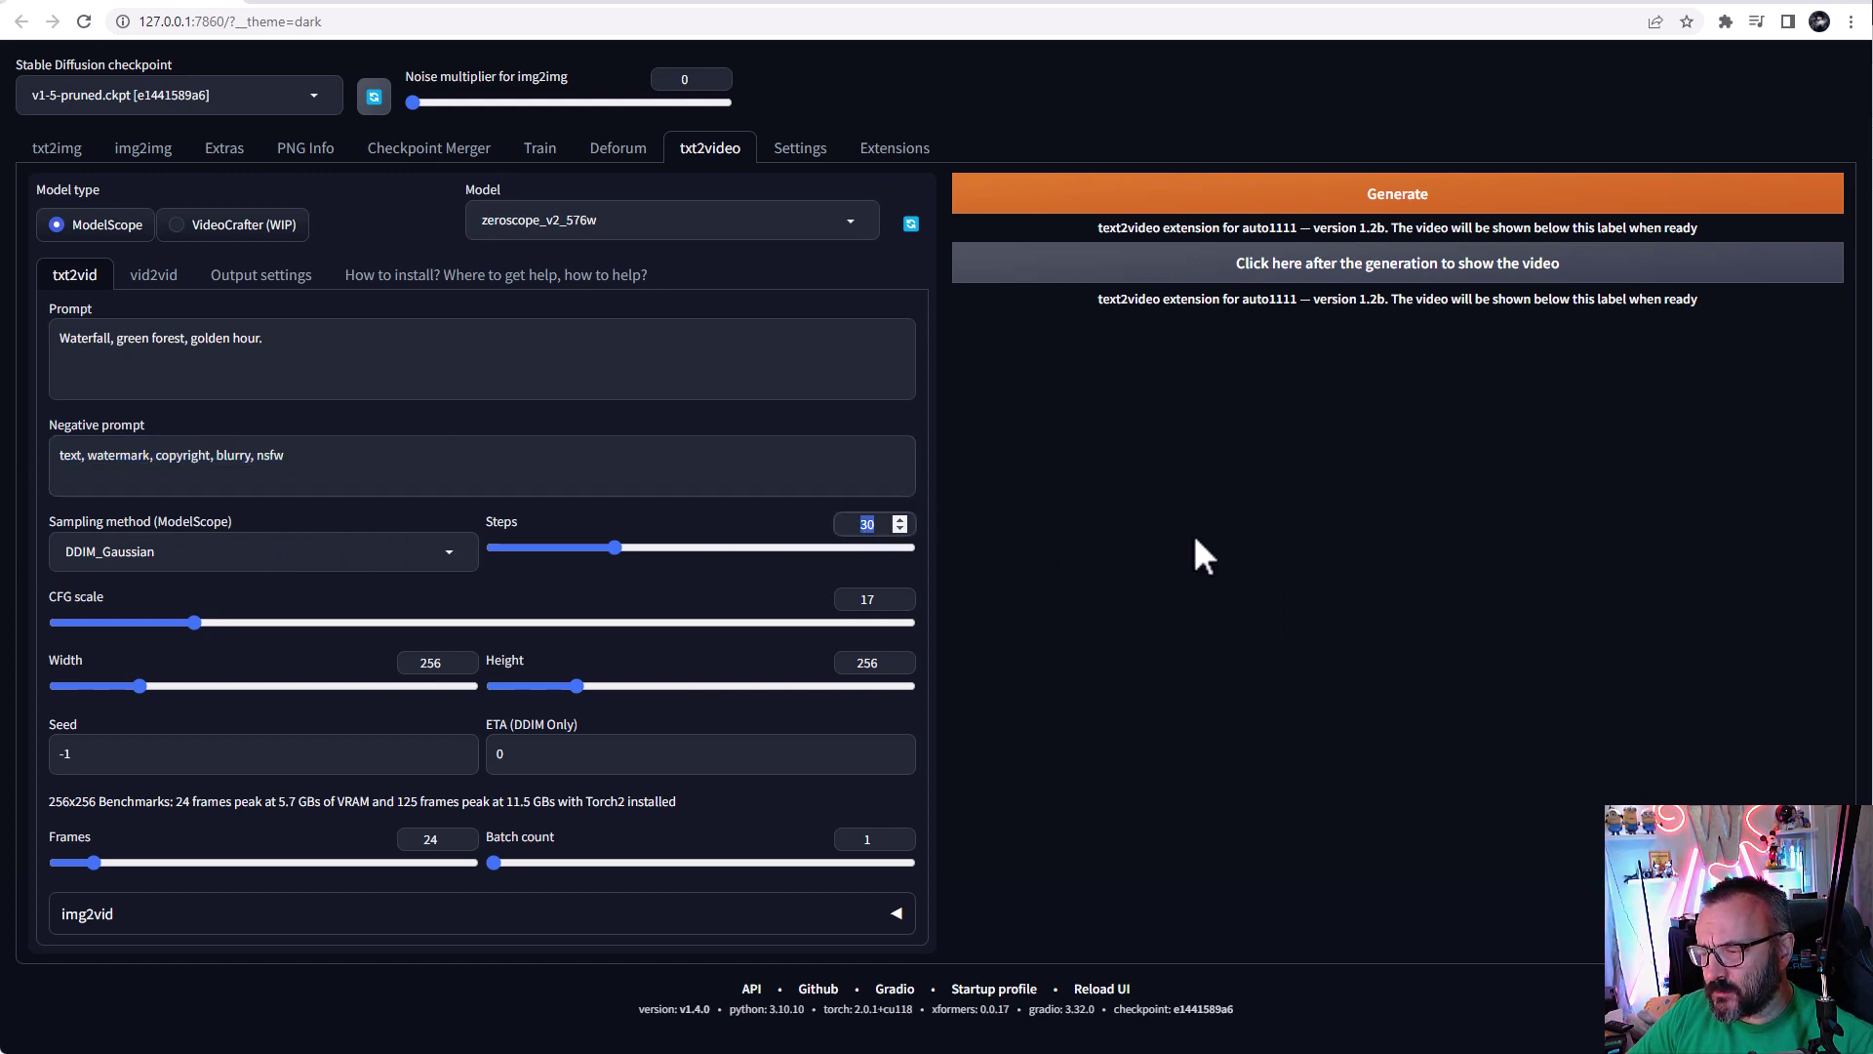
{"action": "type", "text": "35"}
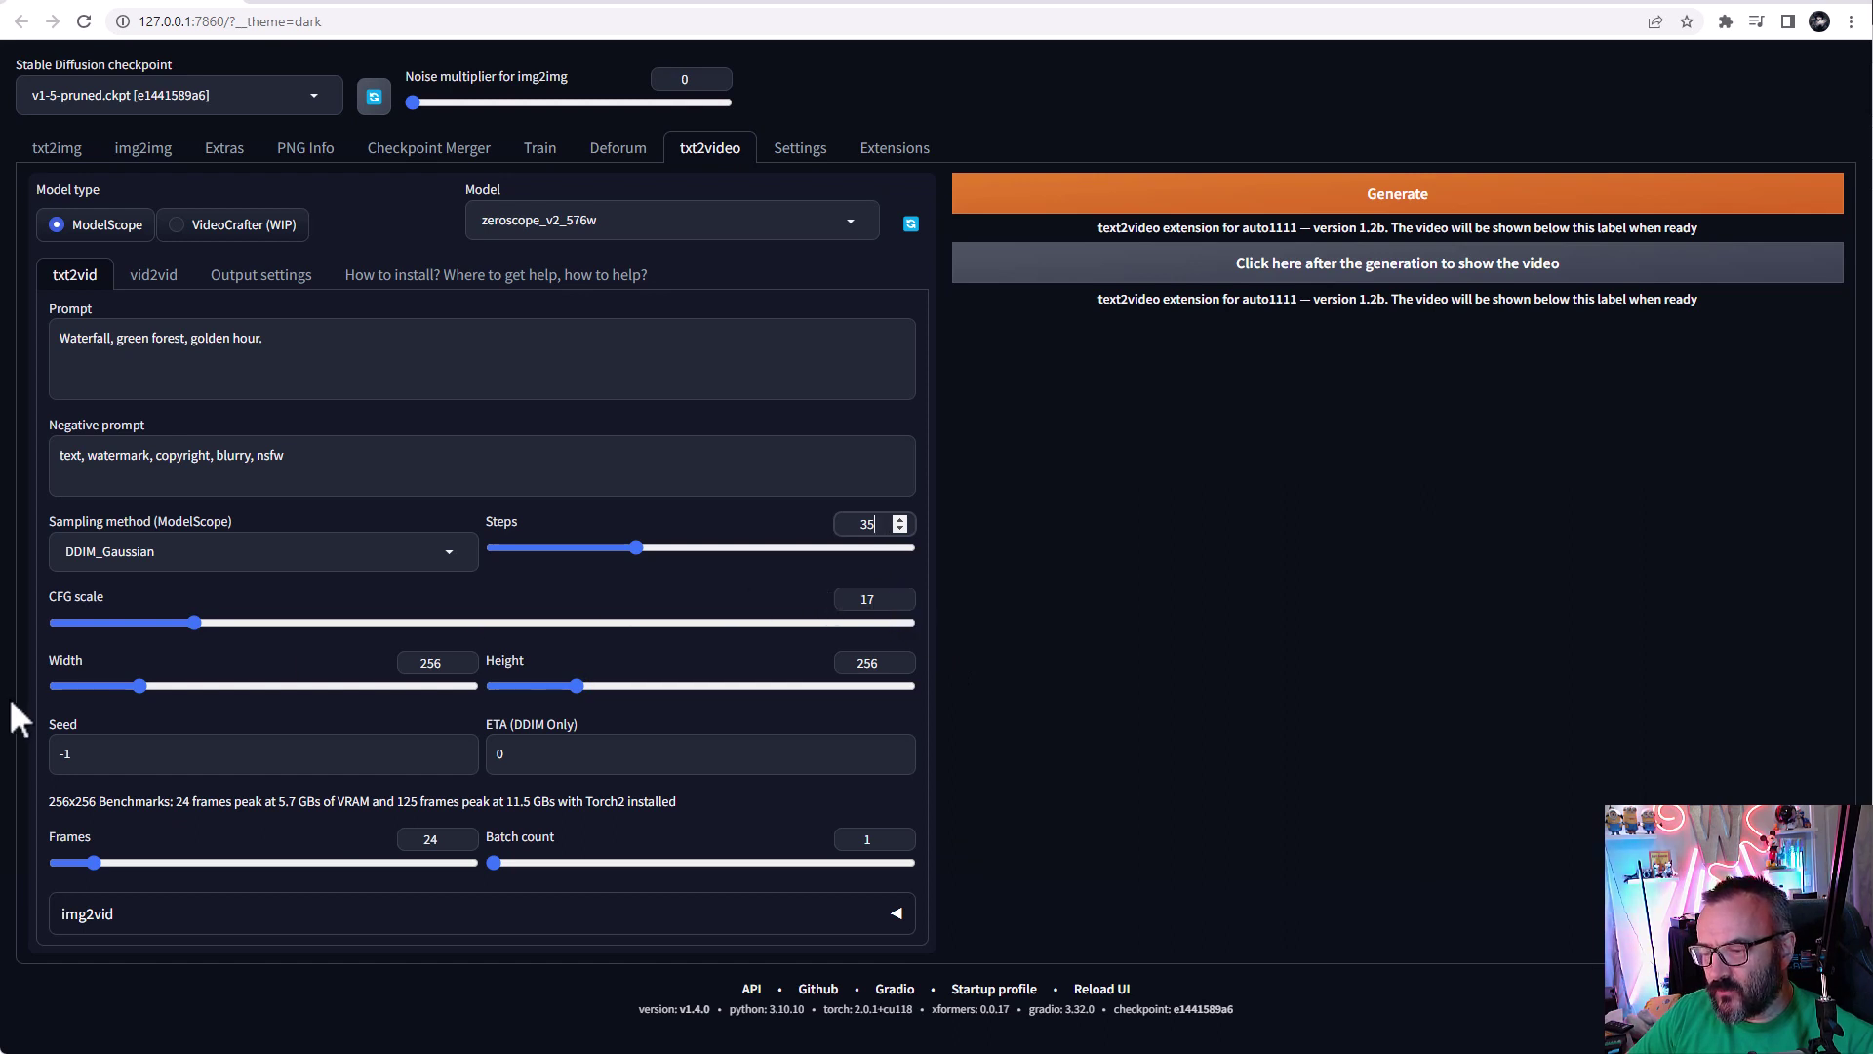
{"action": "left_click", "coordinate": [873, 667]}
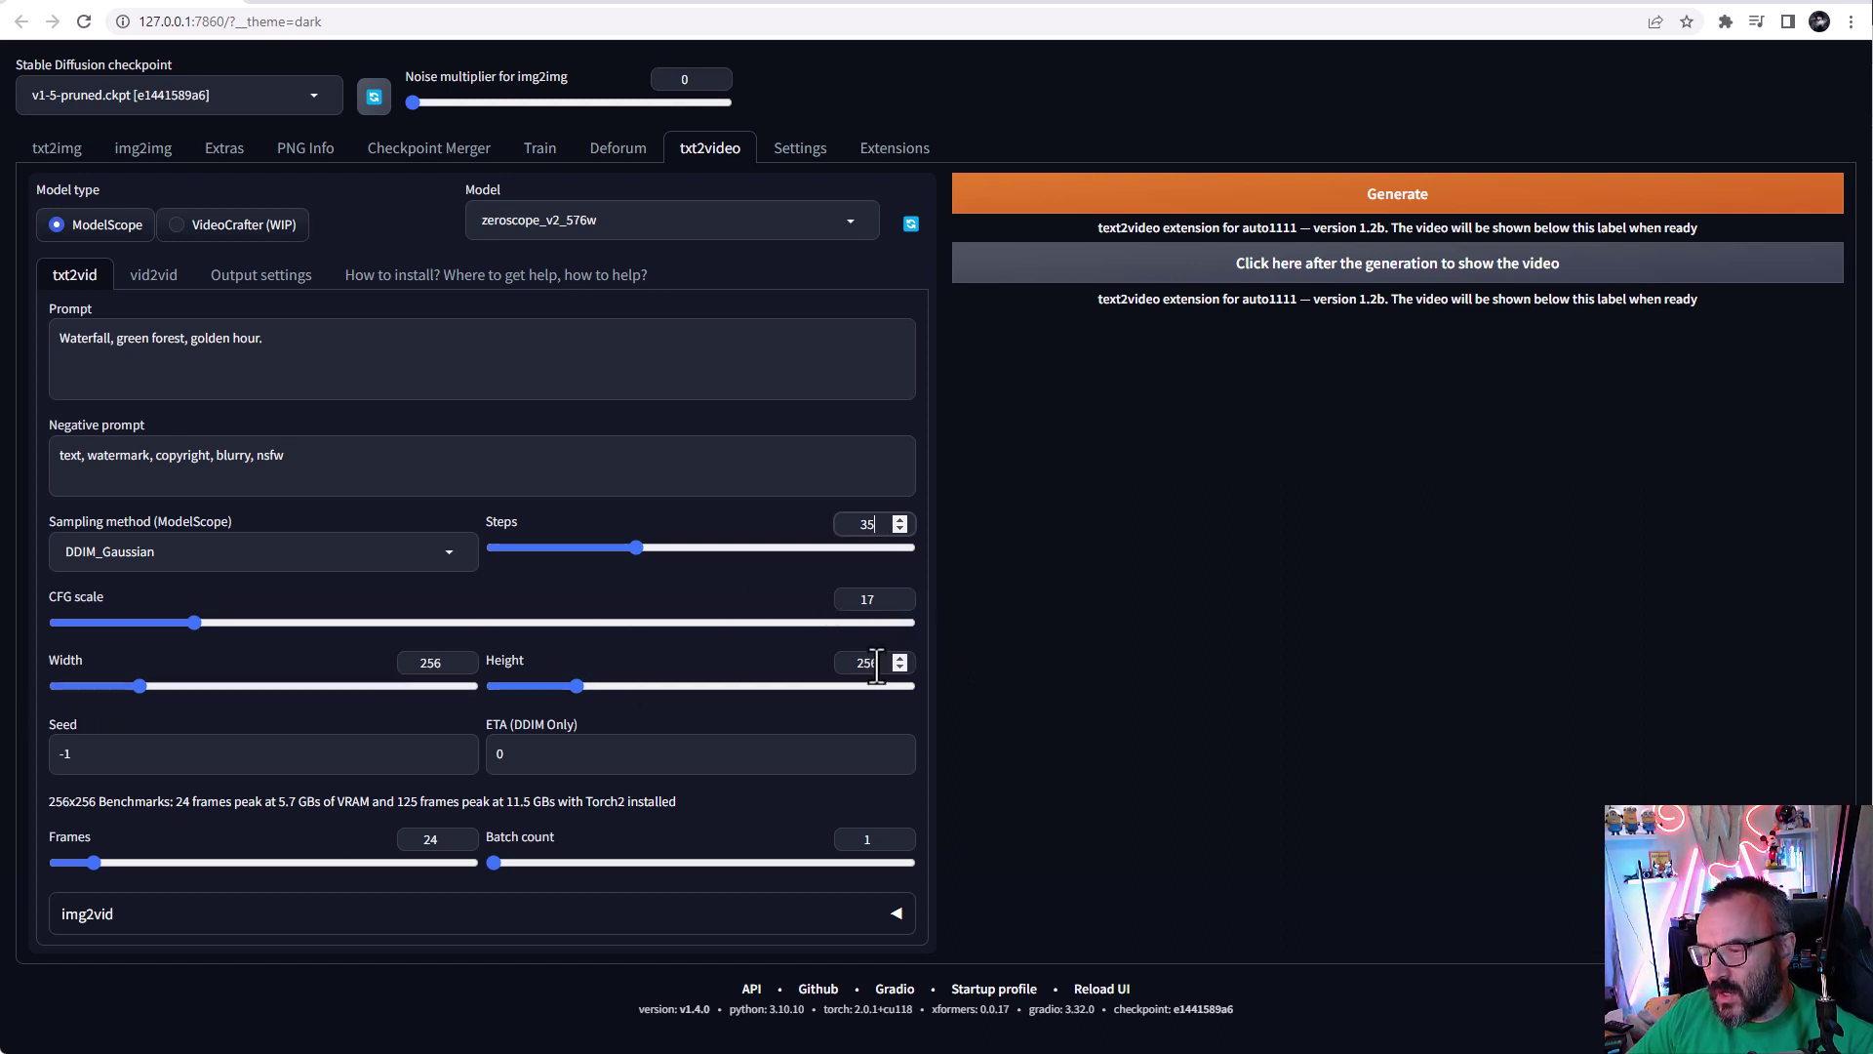
{"action": "double_click", "coordinate": [876, 667]}
{"action": "type", "text": "512"}
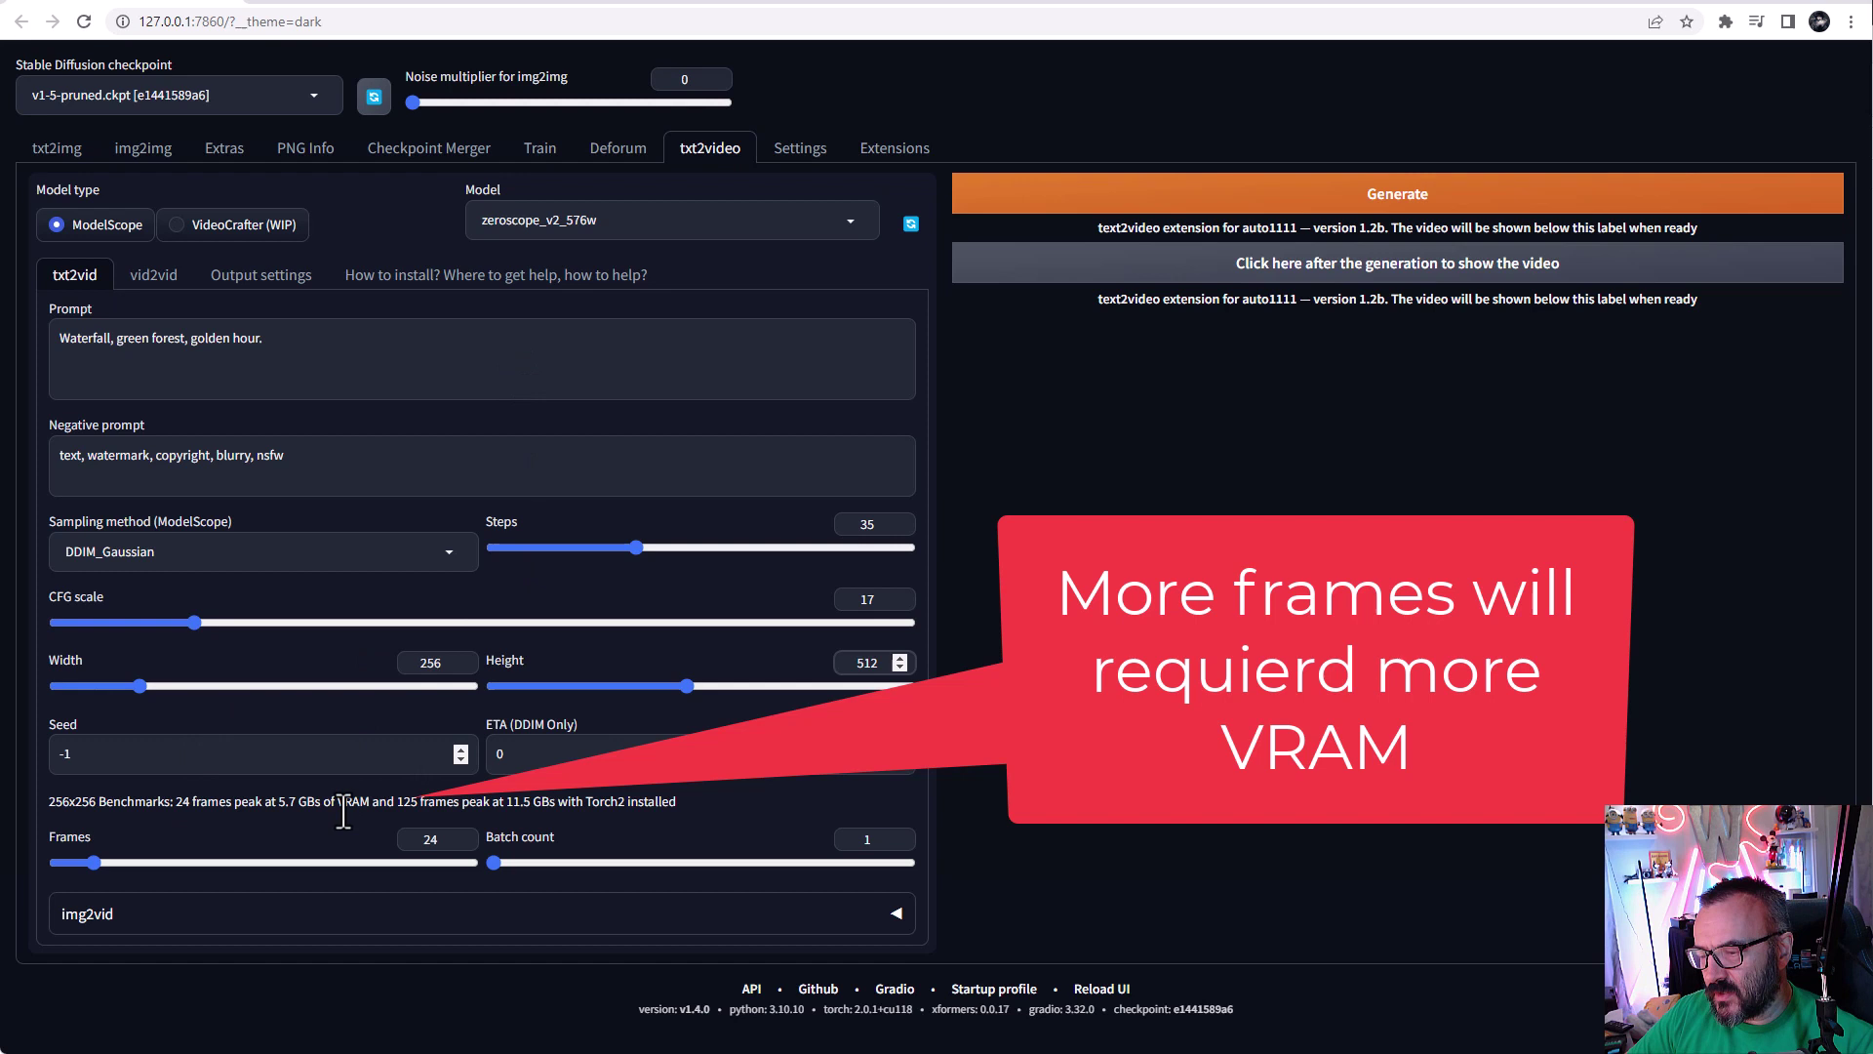
{"action": "left_click", "coordinate": [442, 847]}
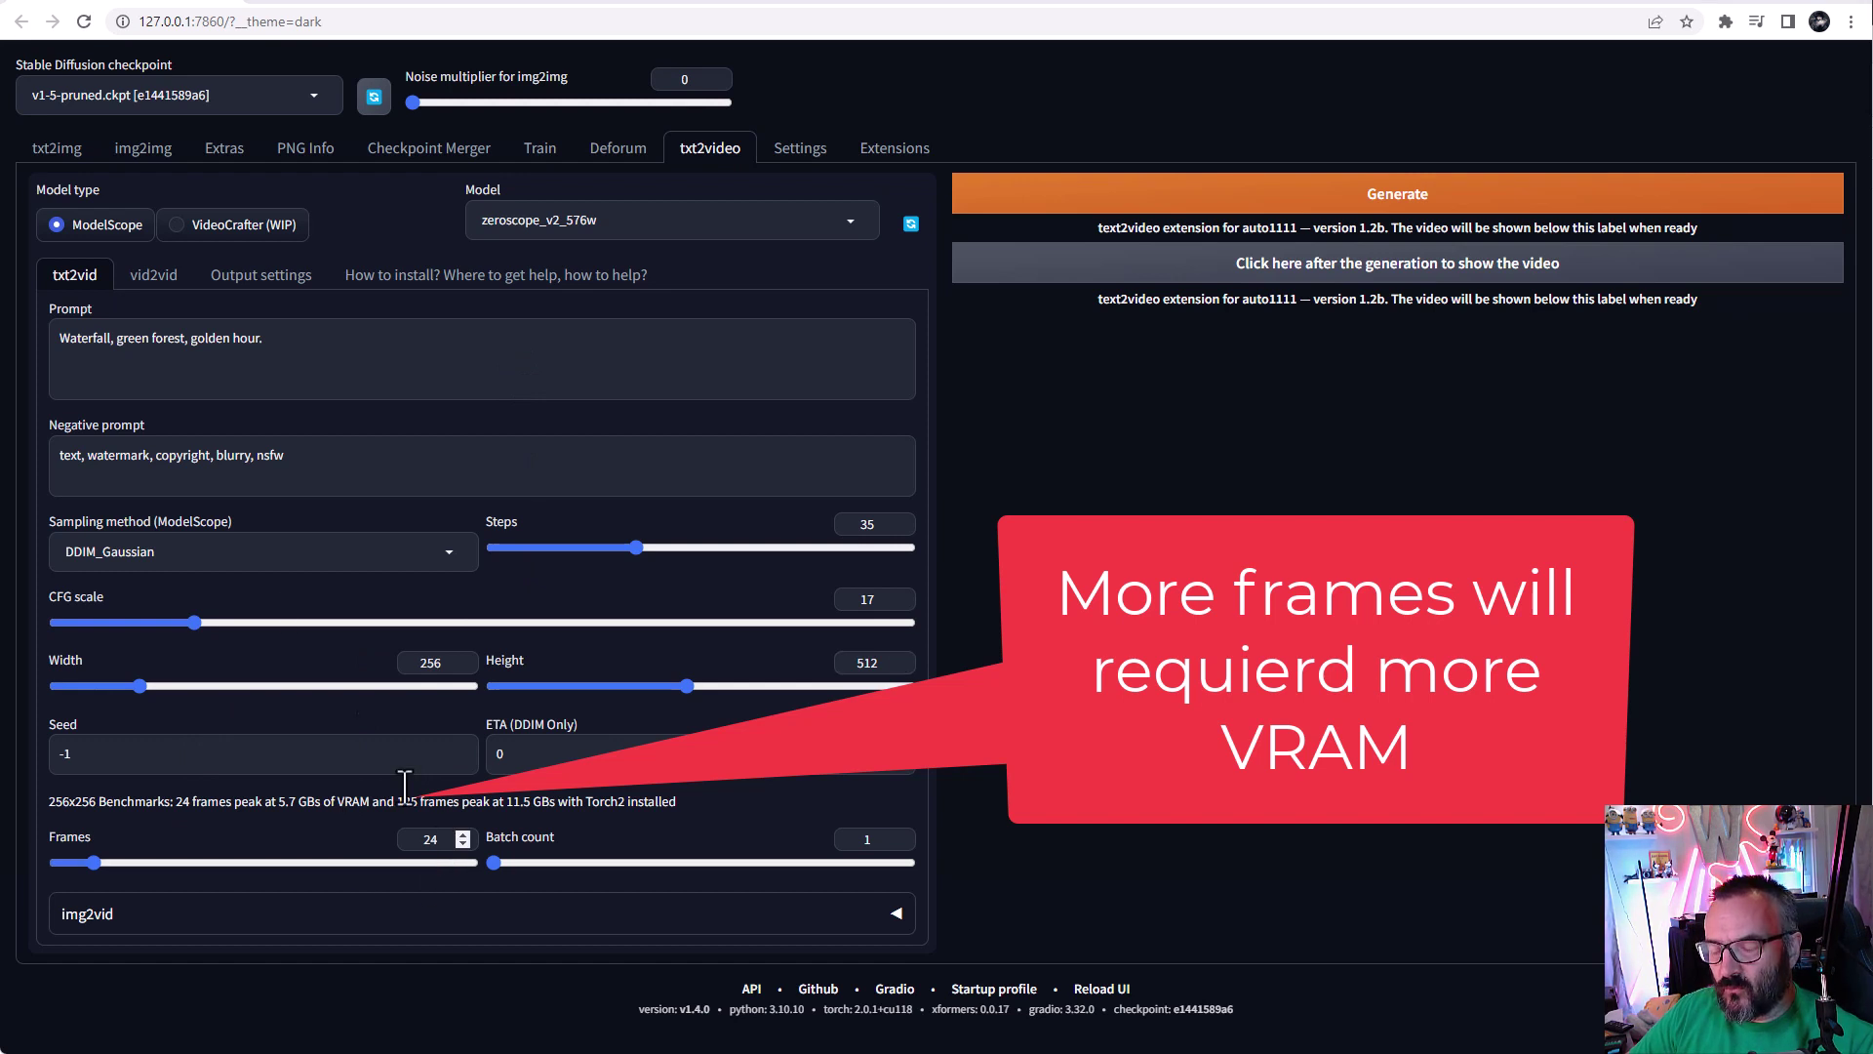
{"action": "left_click", "coordinate": [259, 277]}
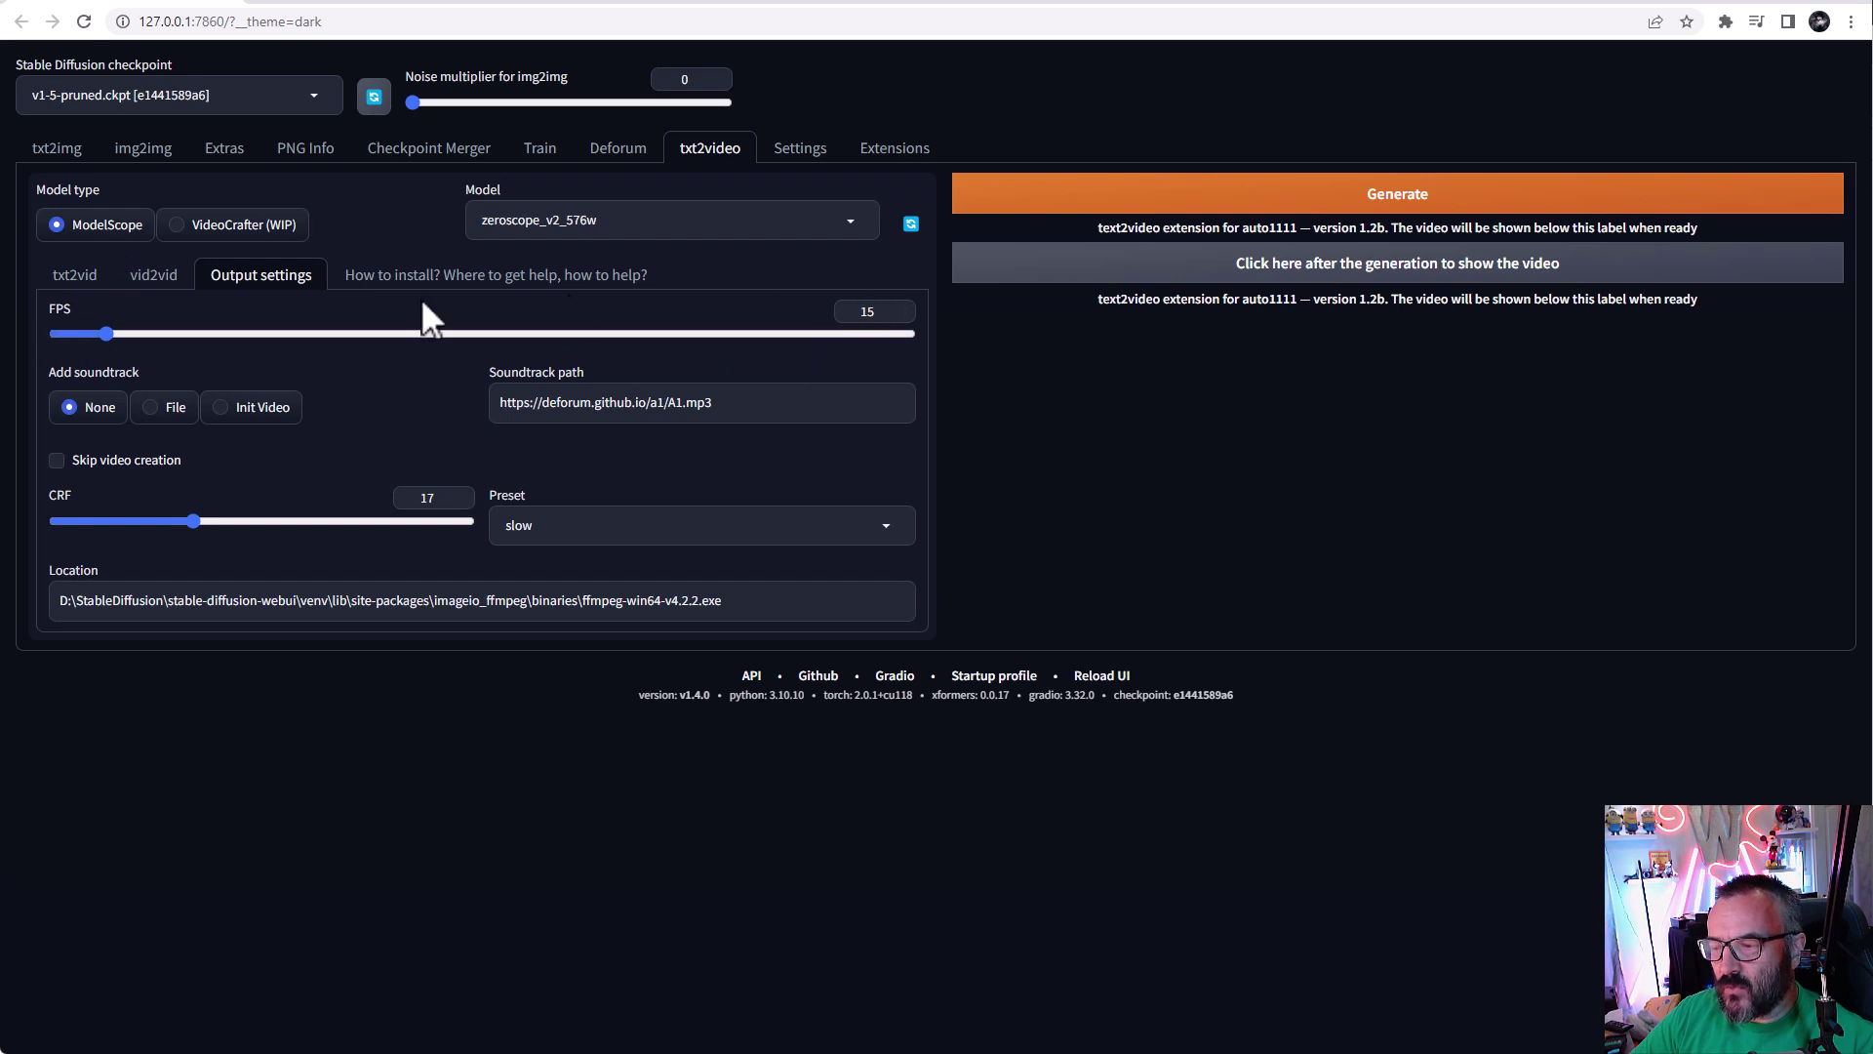
Step: Set FPS to 12 and generate the waterfall video
{"action": "double_click", "coordinate": [867, 311]}
{"action": "type", "text": "12"}
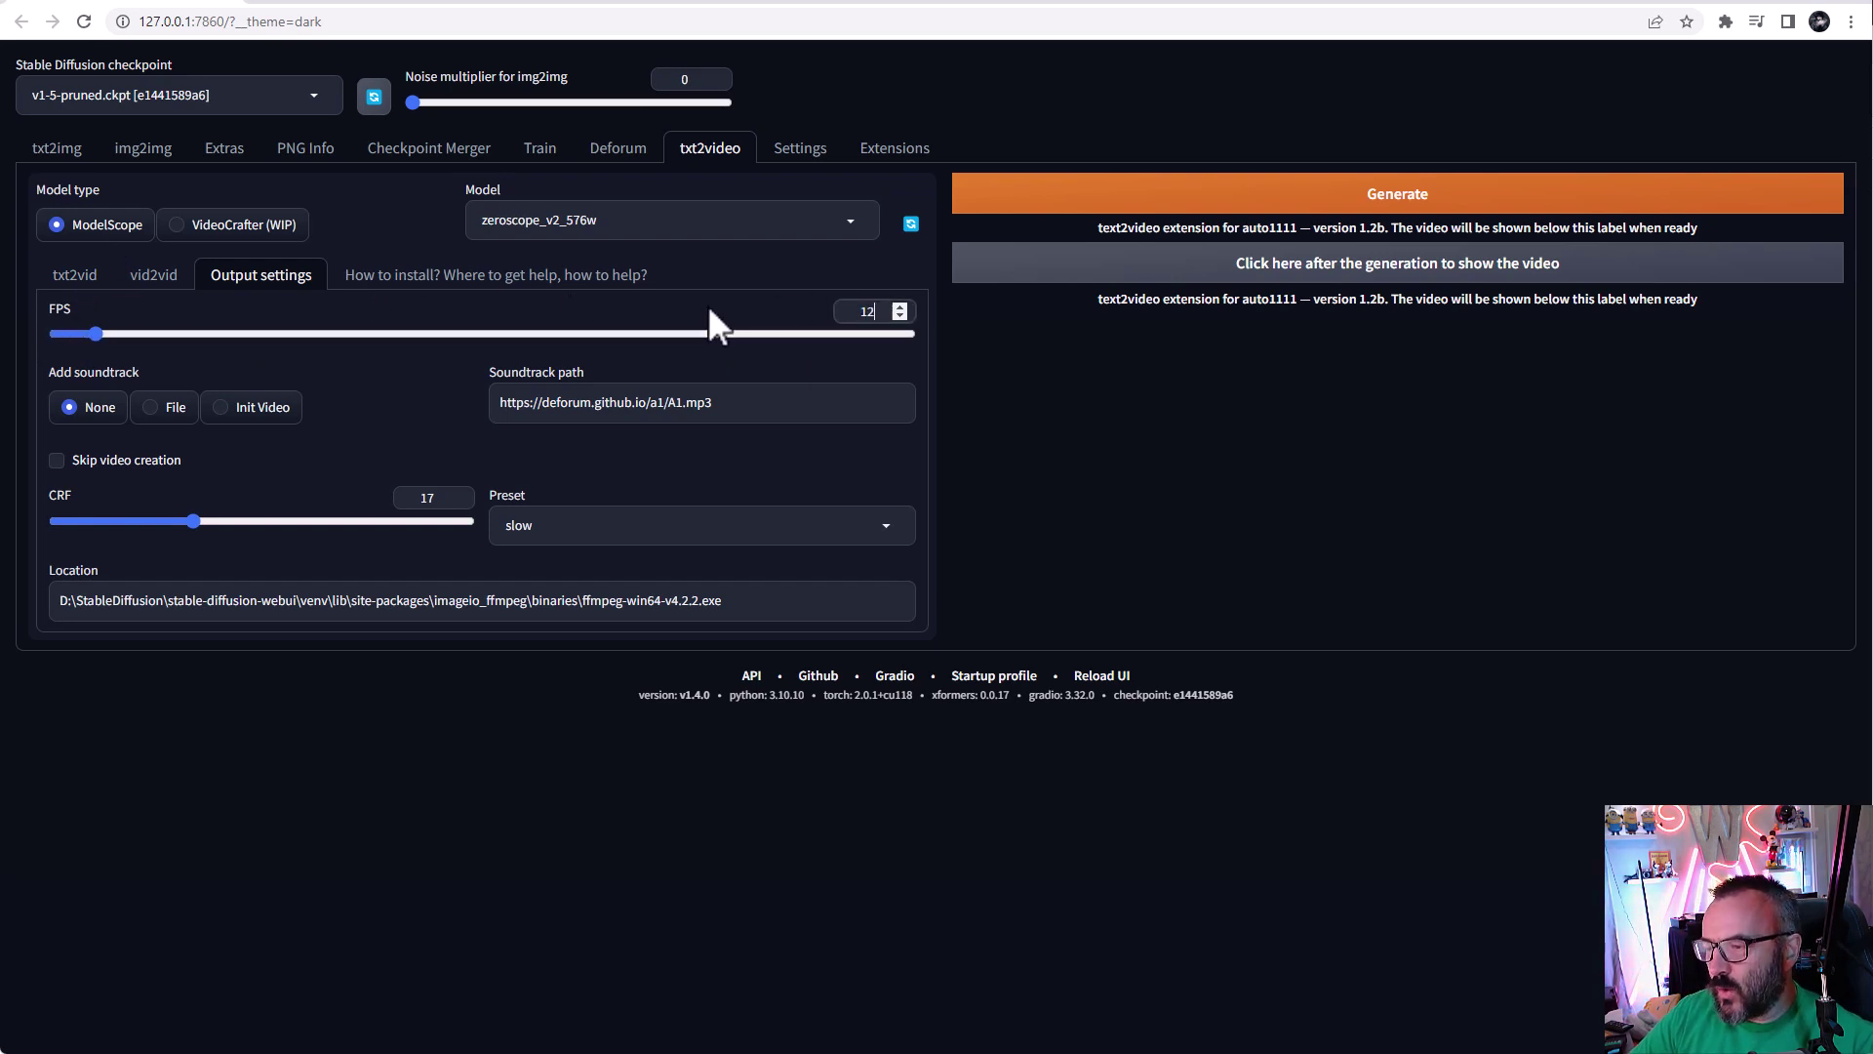
{"action": "double_click", "coordinate": [863, 310]}
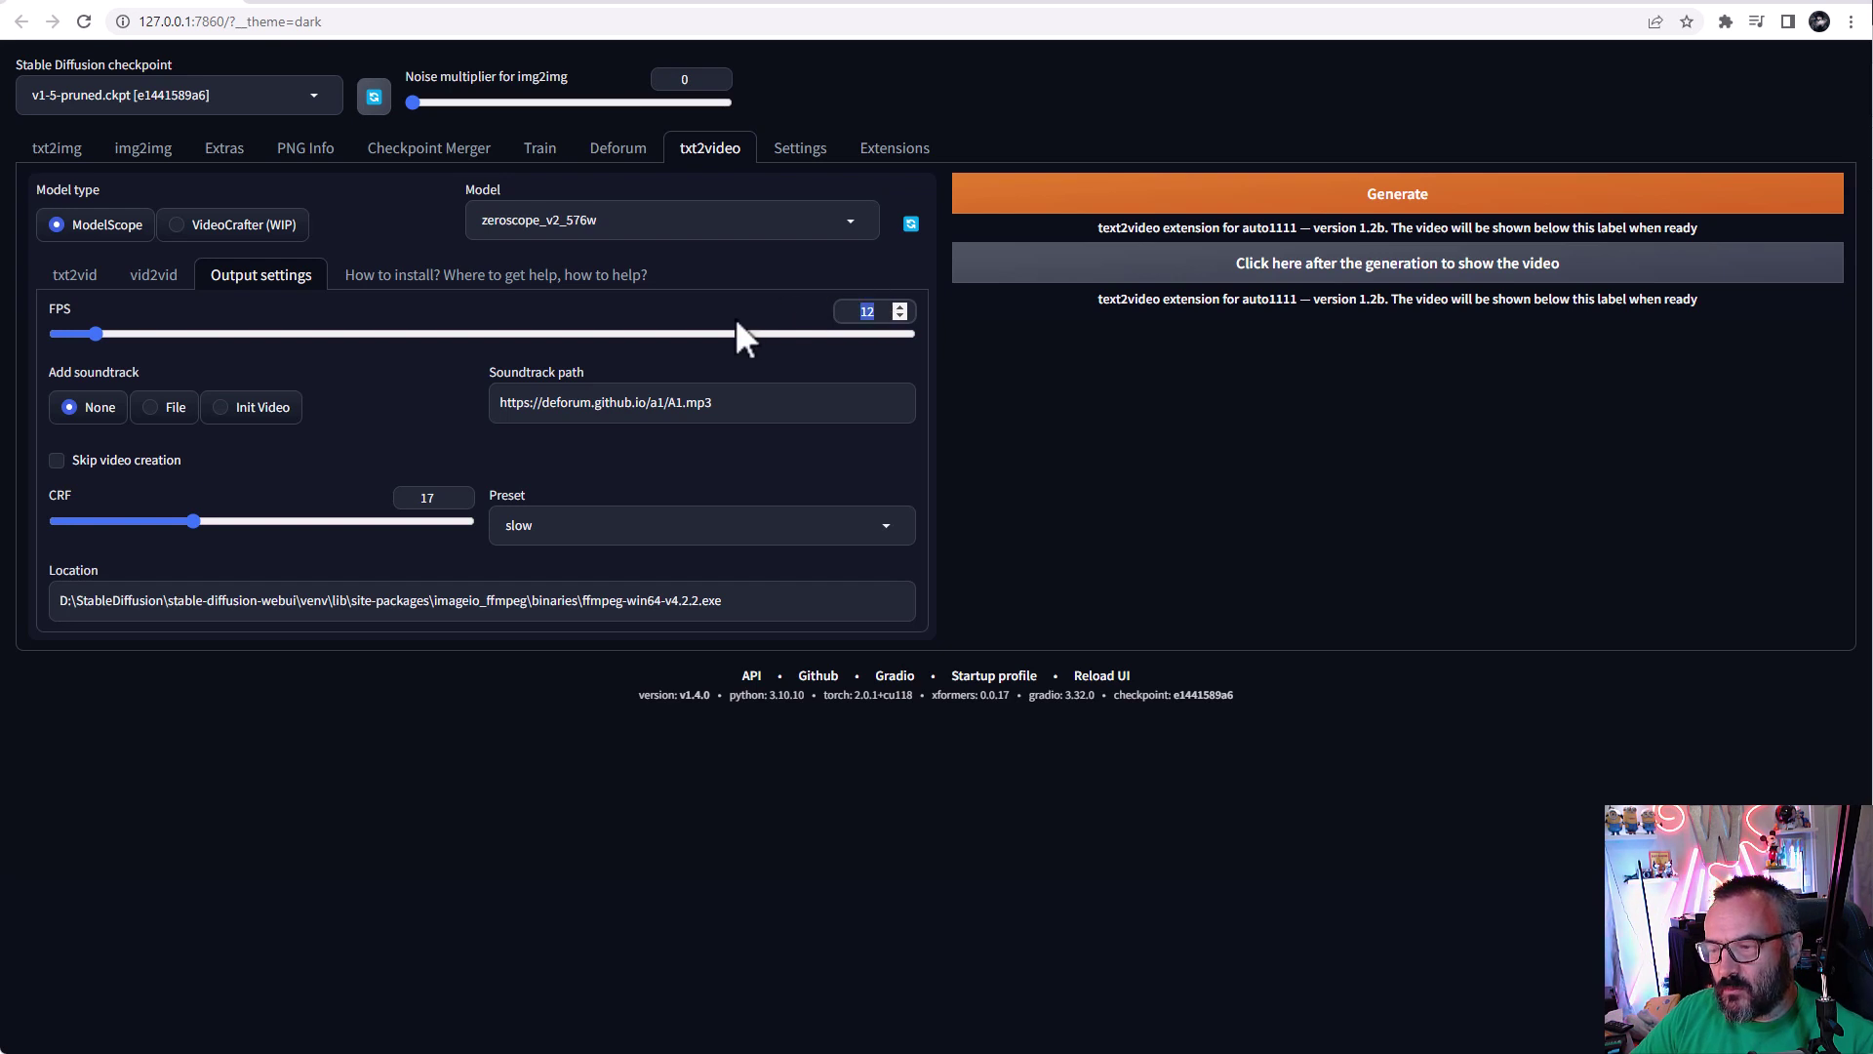
{"action": "left_click", "coordinate": [735, 318]}
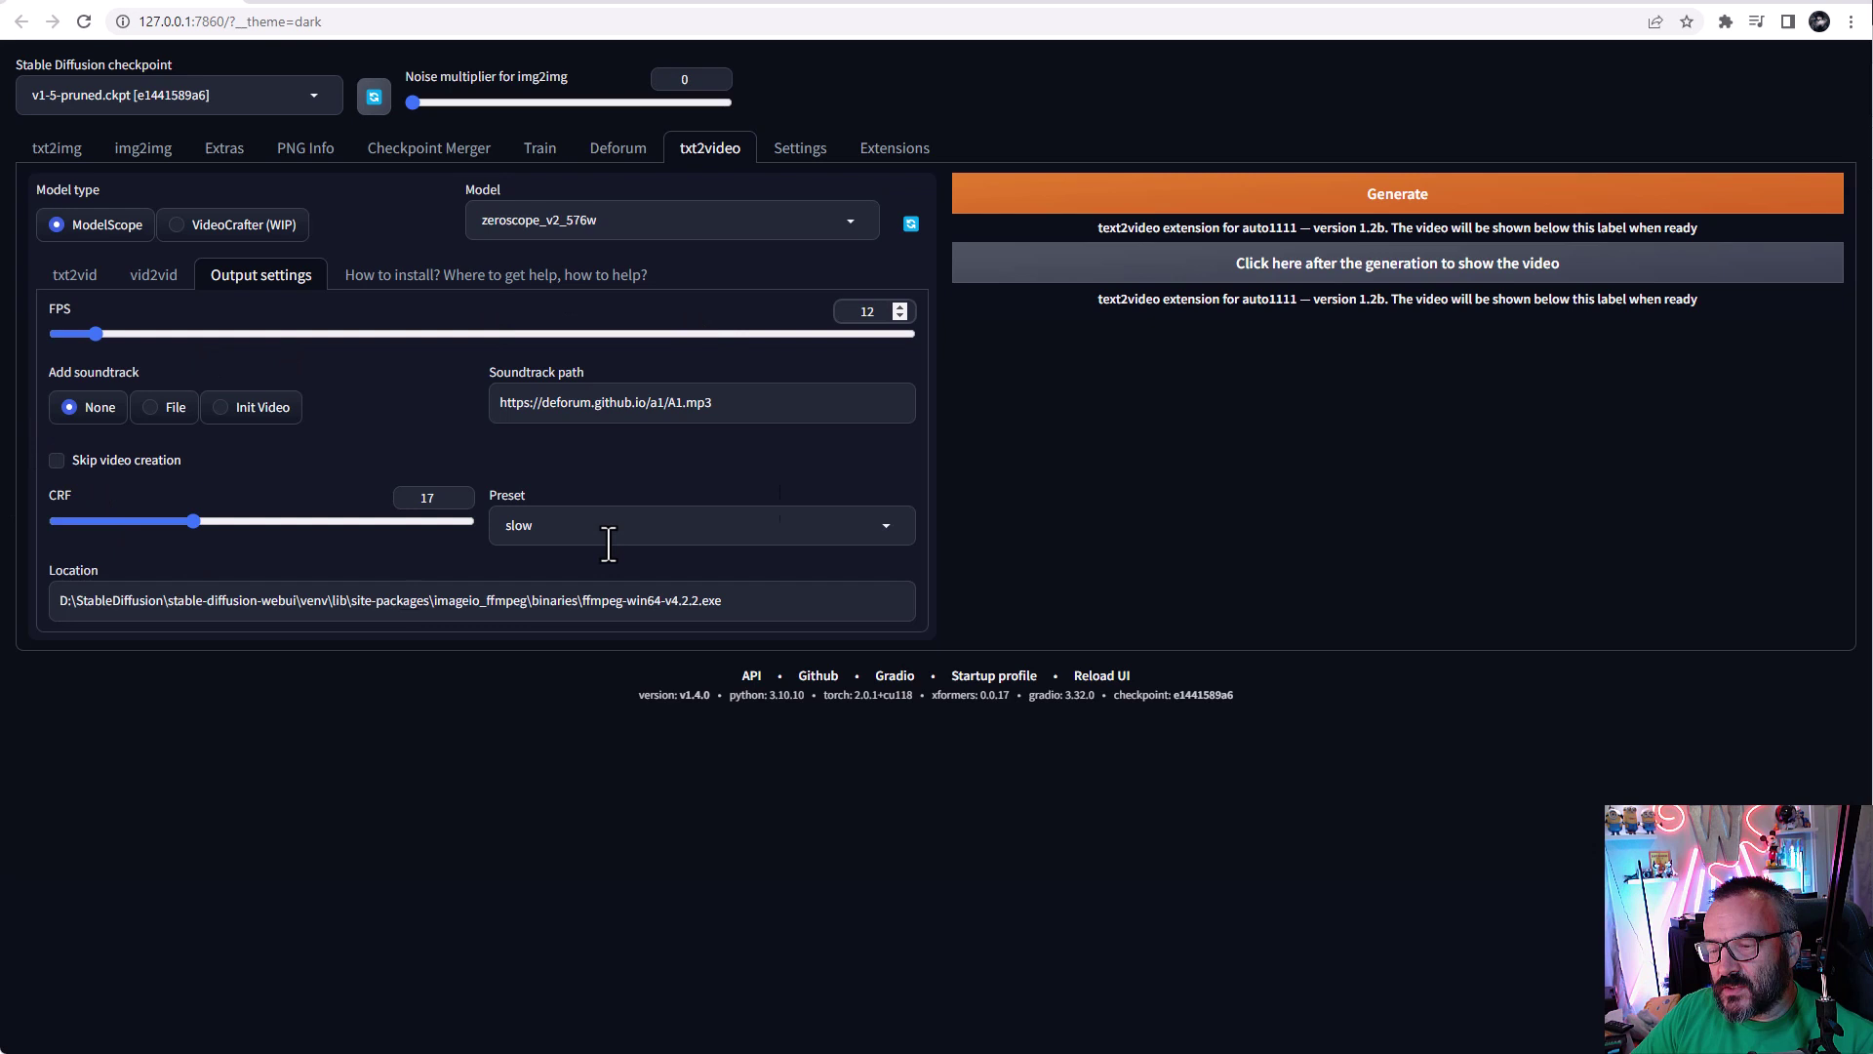
{"action": "left_click", "coordinate": [1243, 200]}
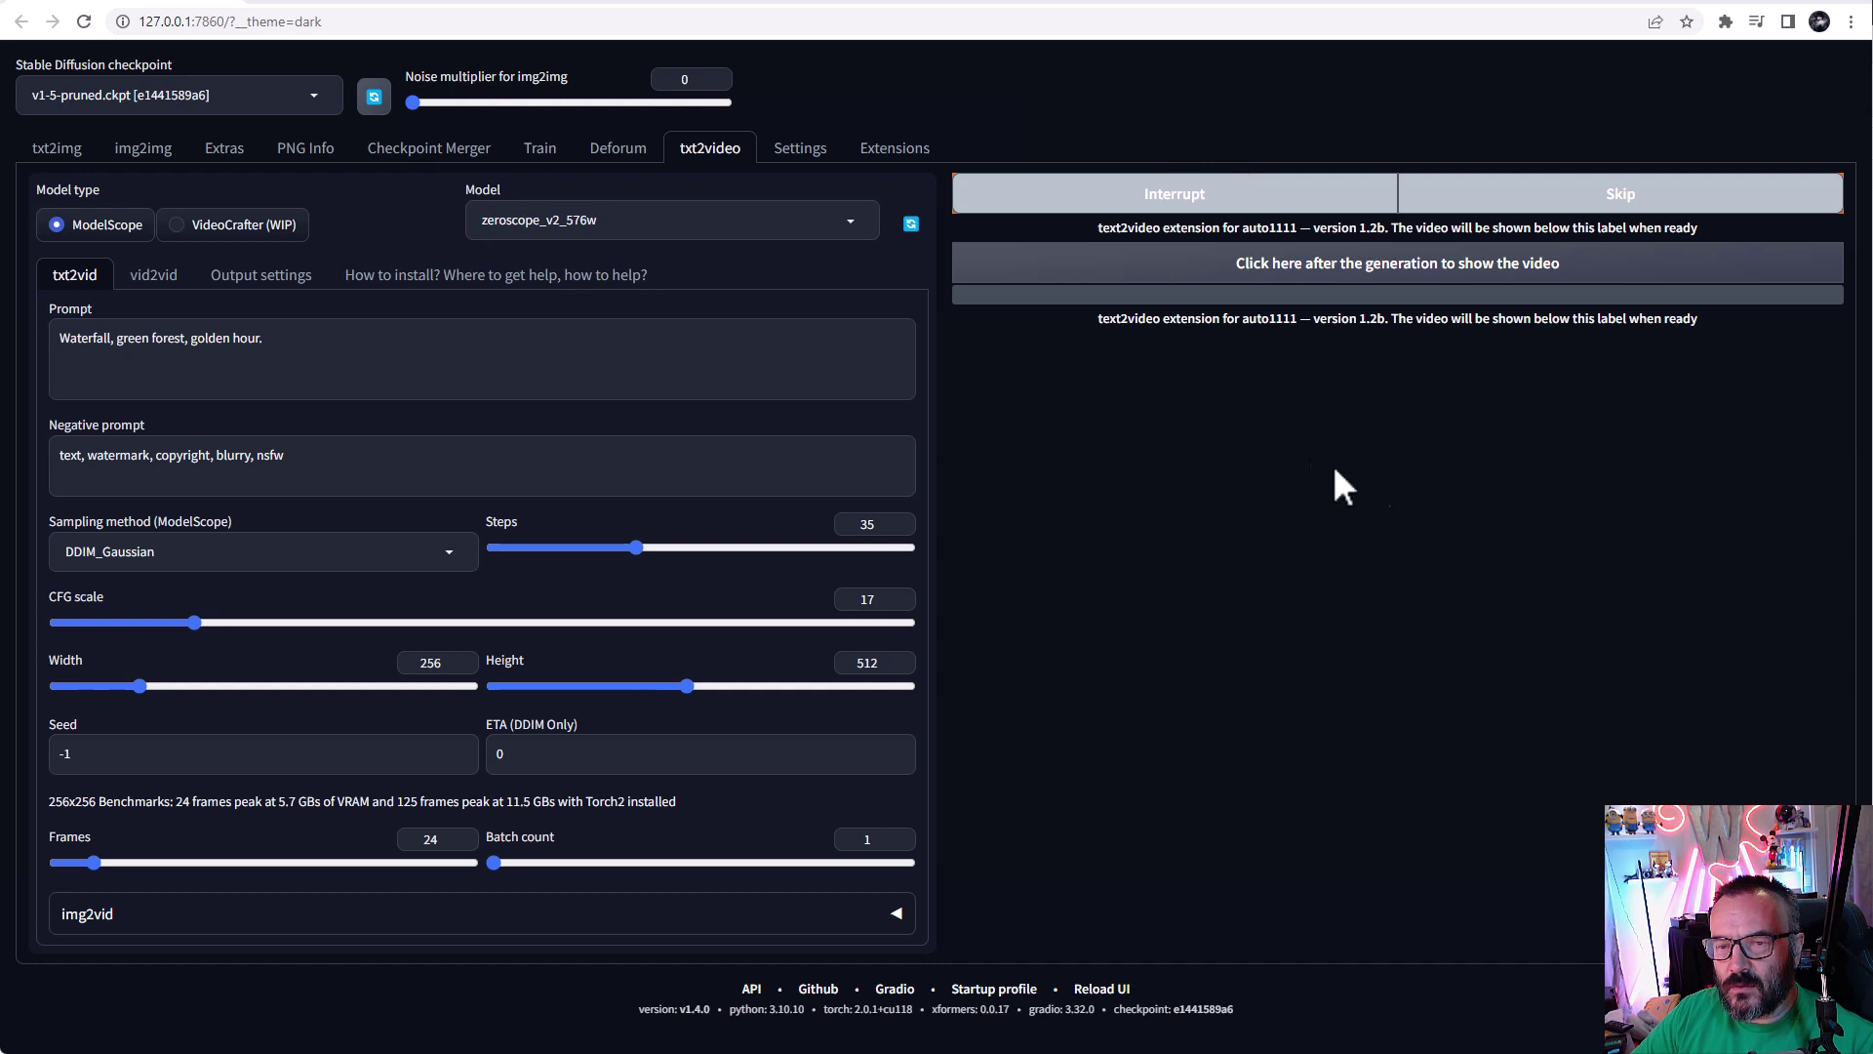
Step: Switch to Task Manager to watch the RTX 3090 GPU usage
{"action": "key", "text": "alt+Tab"}
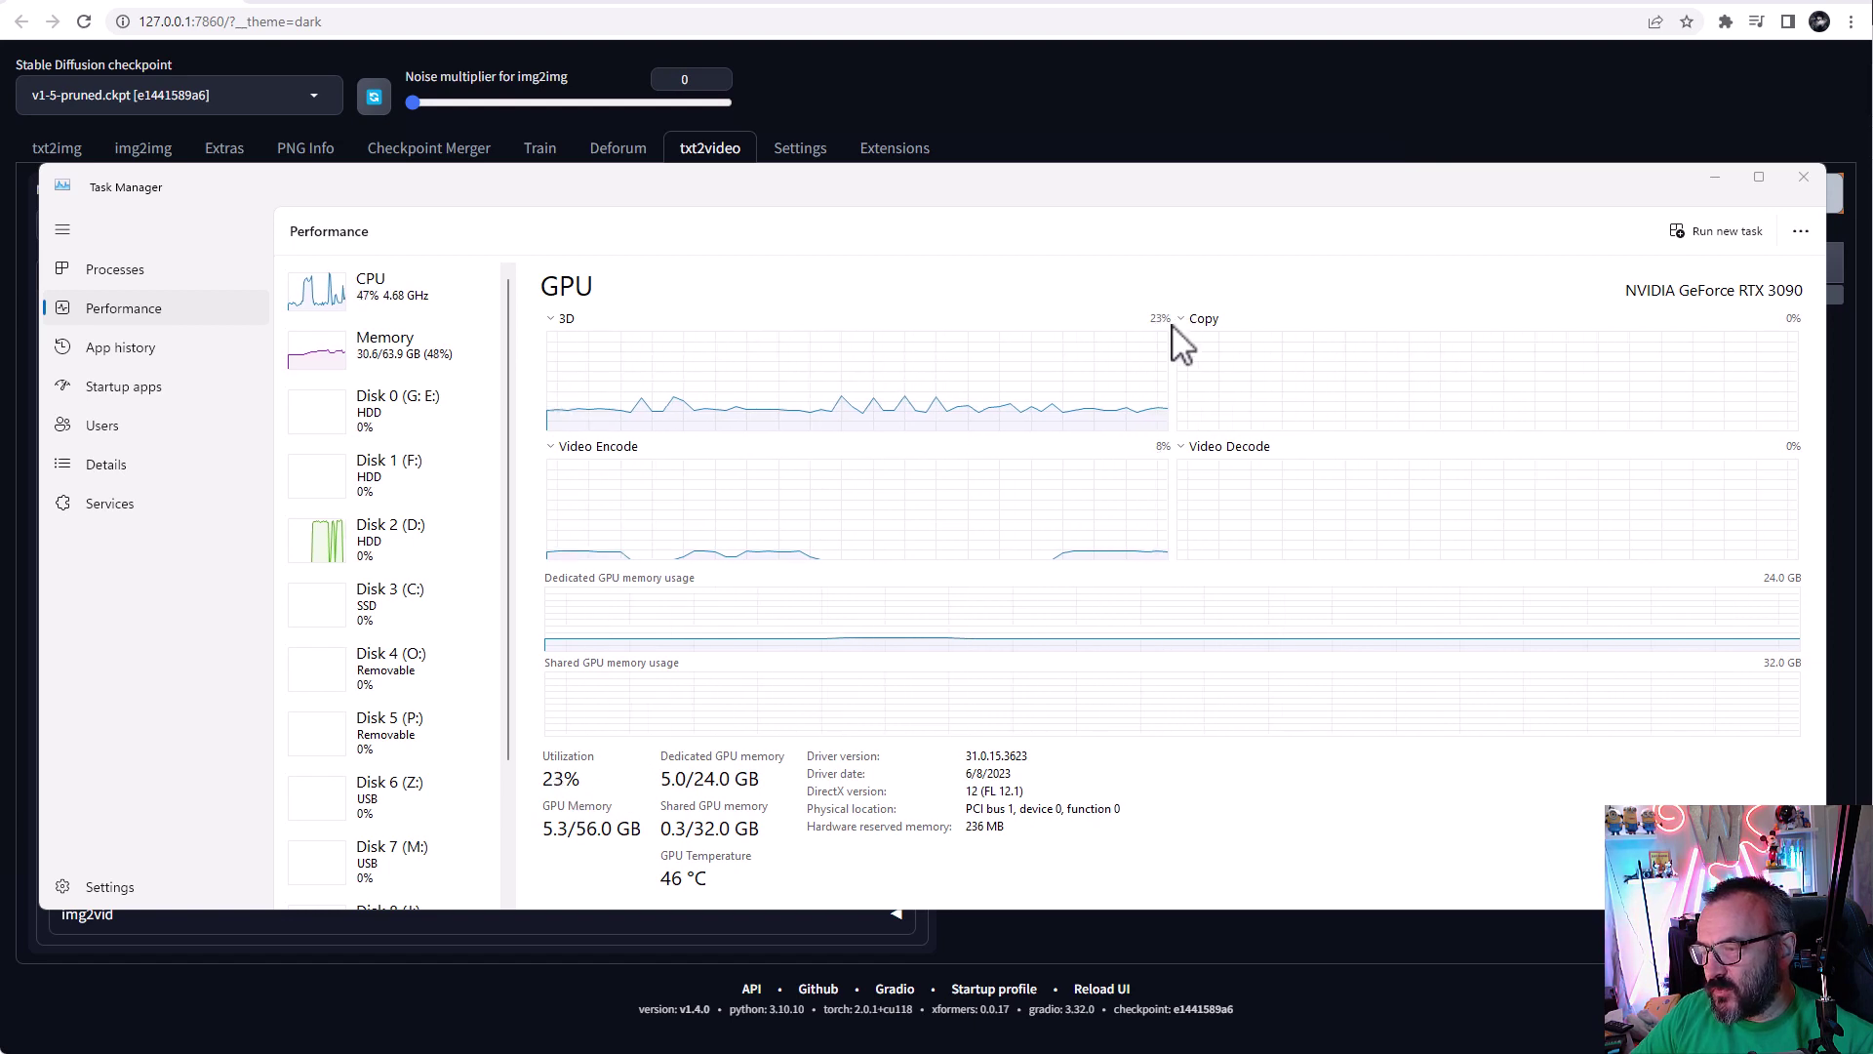
{"action": "key", "text": "alt+Tab"}
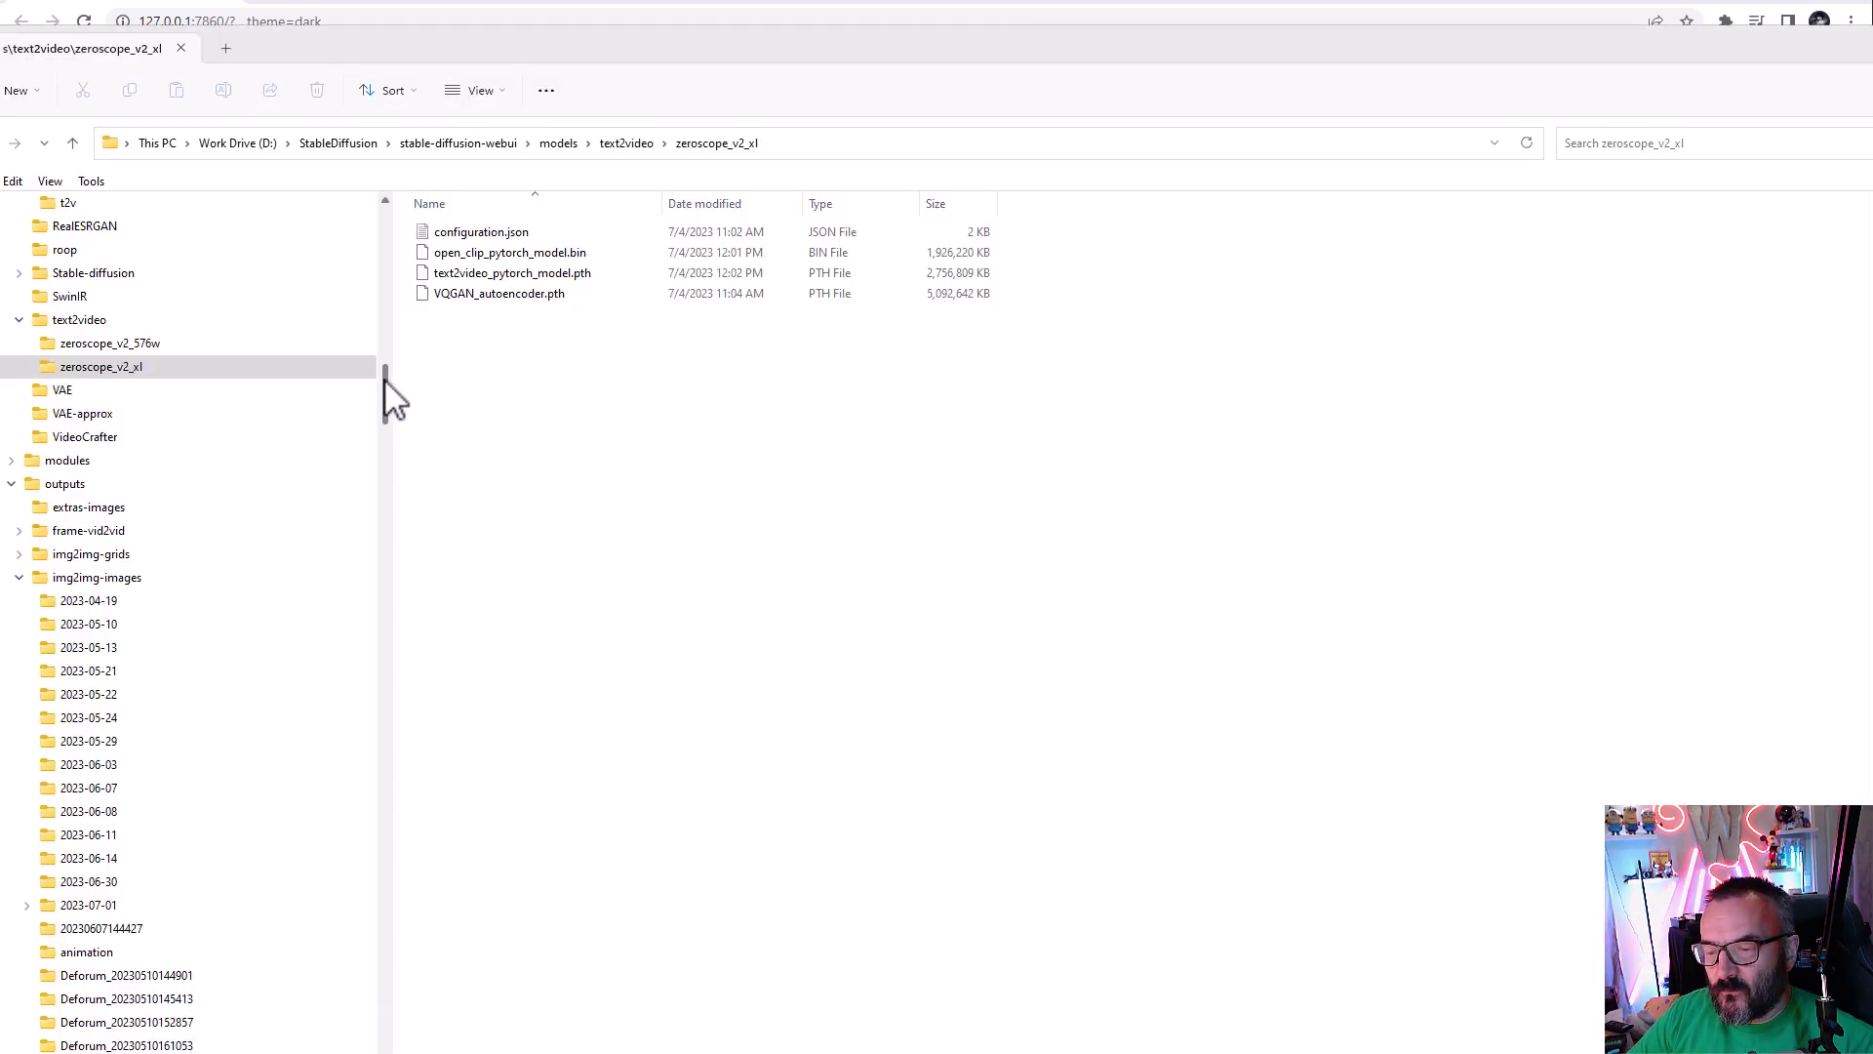
{"action": "left_click_drag", "start_coordinate": [388, 380], "coordinate": [386, 390]}
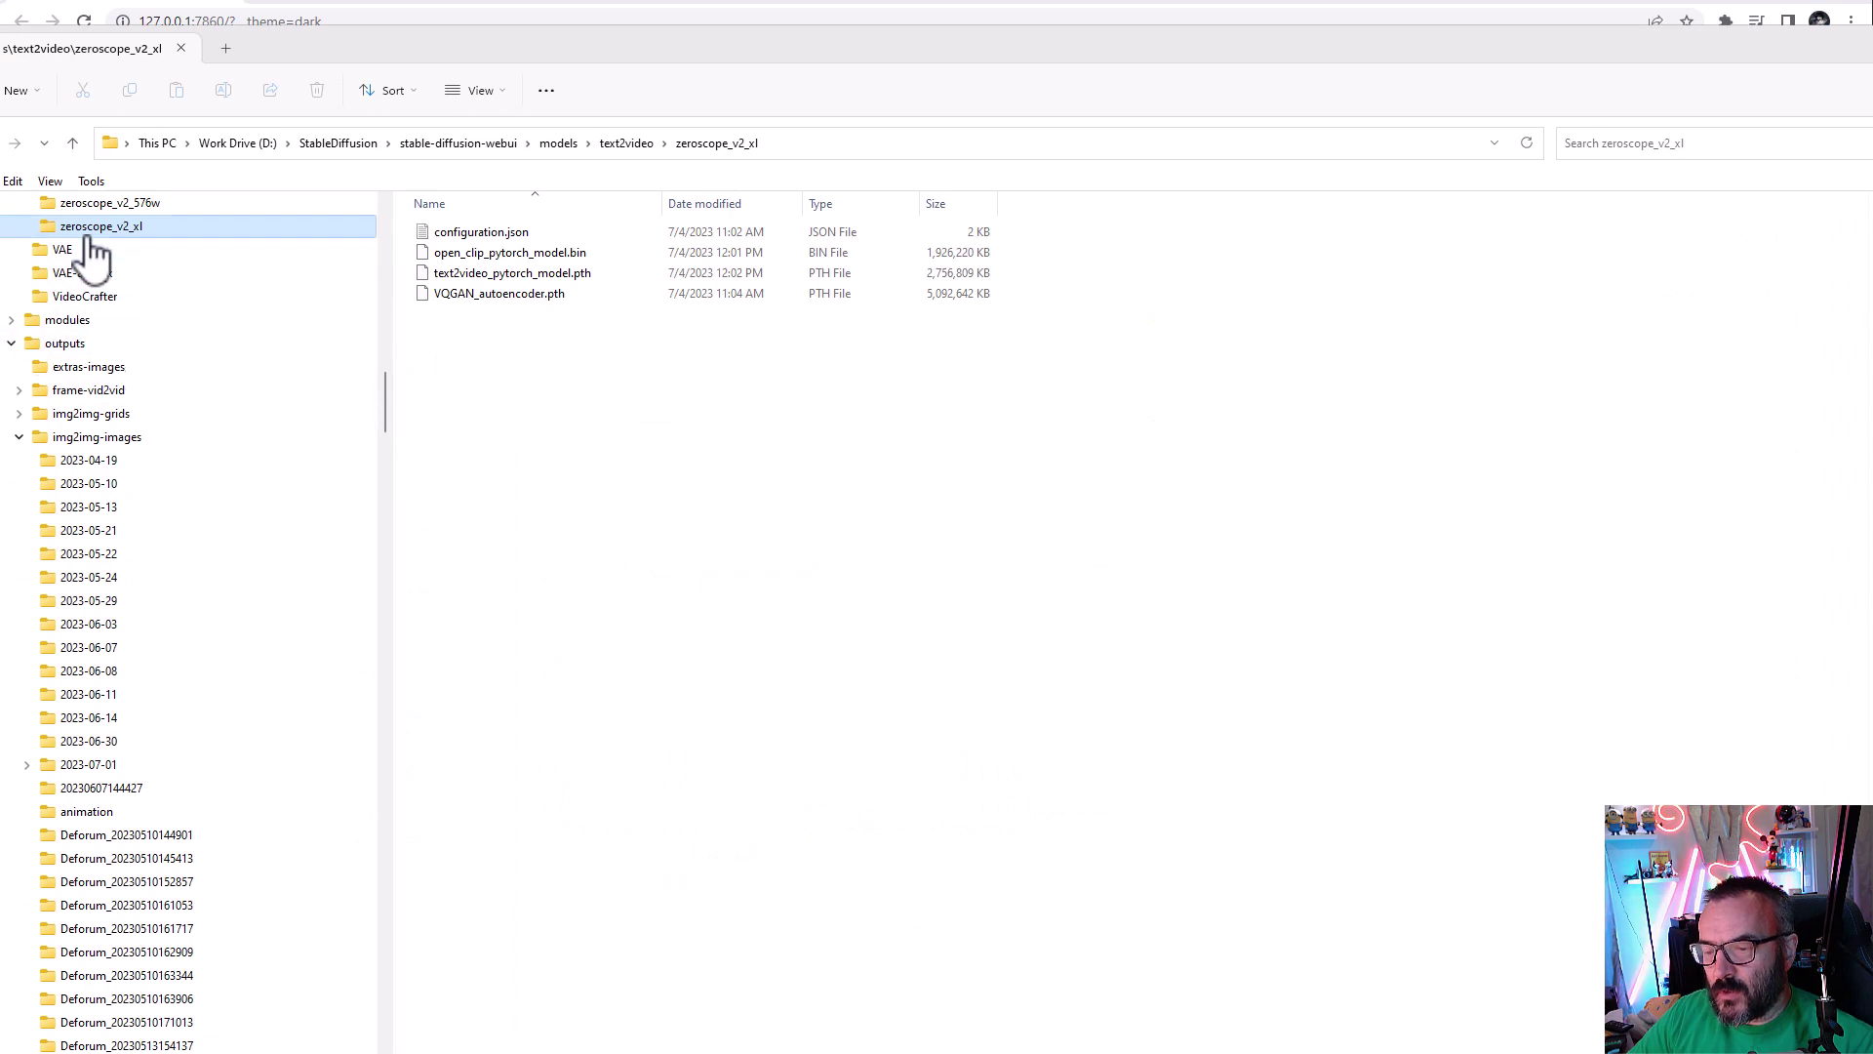
{"action": "scroll", "coordinate": [244, 464], "scroll_direction": "up", "scroll_amount": 2}
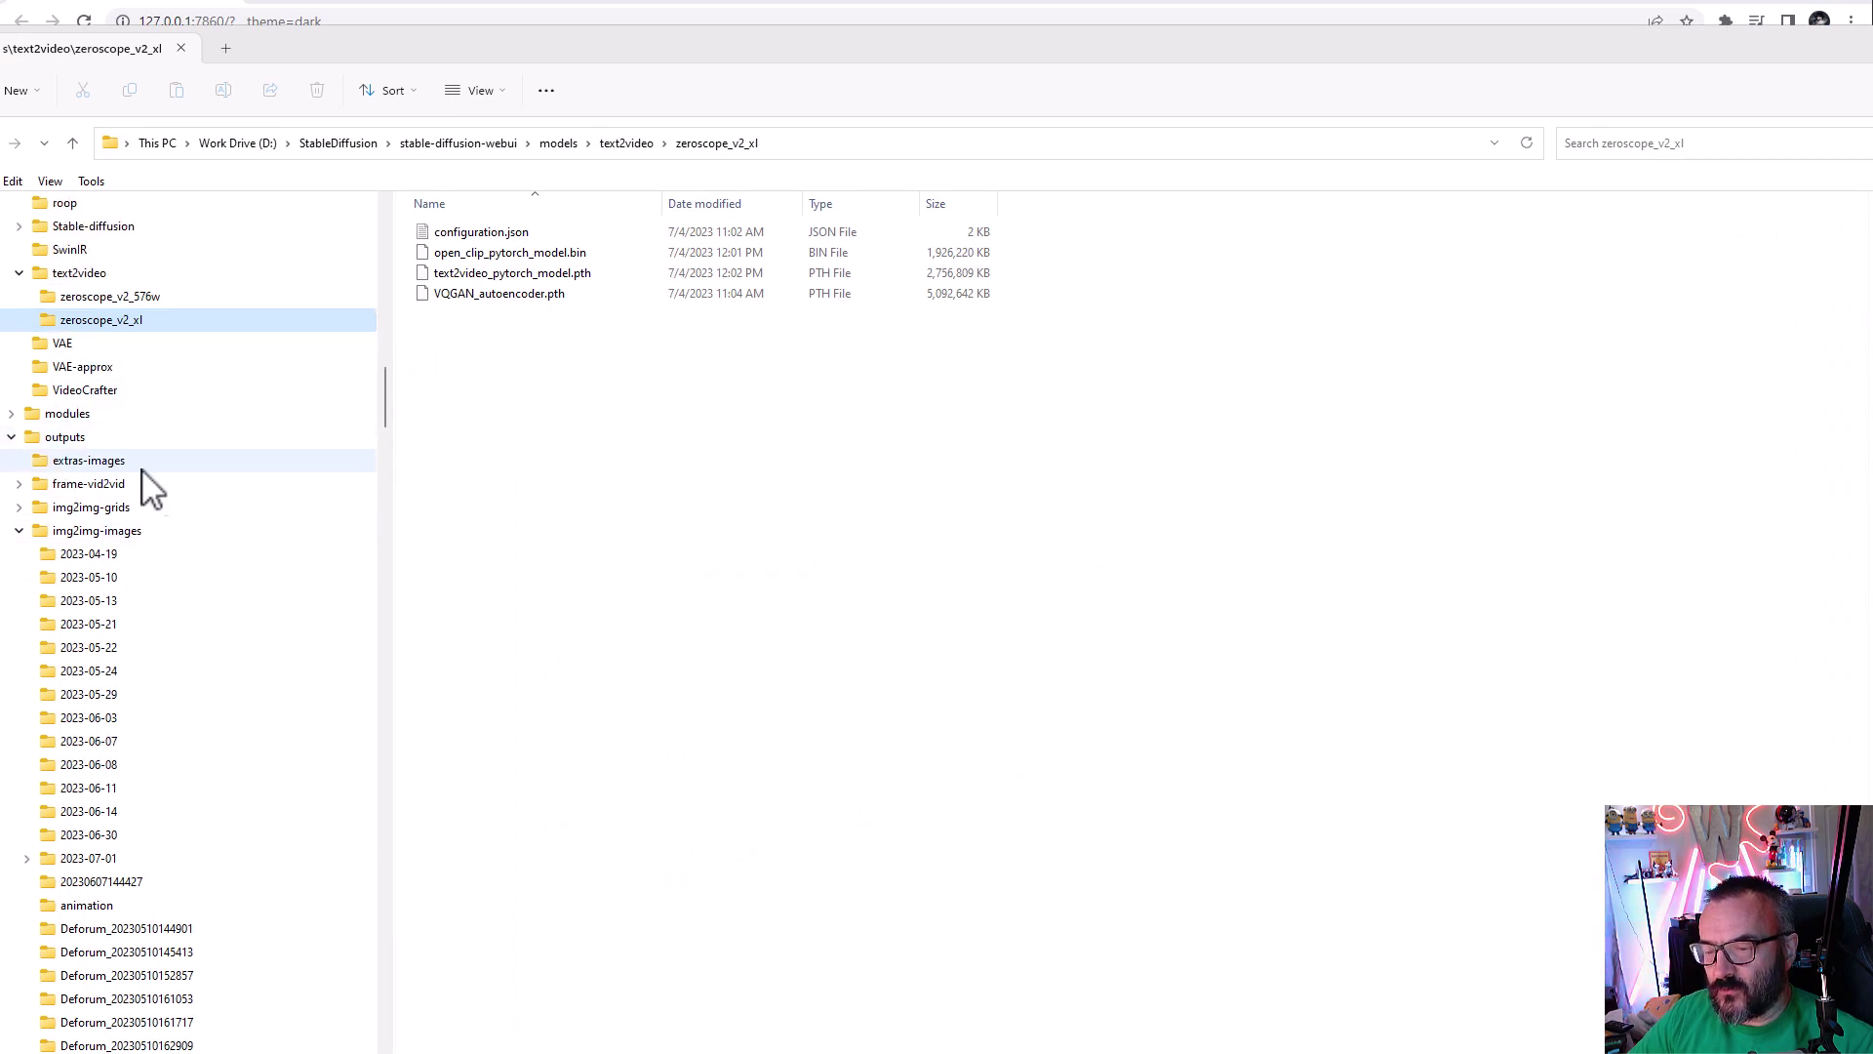
{"action": "left_click_drag", "start_coordinate": [381, 408], "coordinate": [386, 695]}
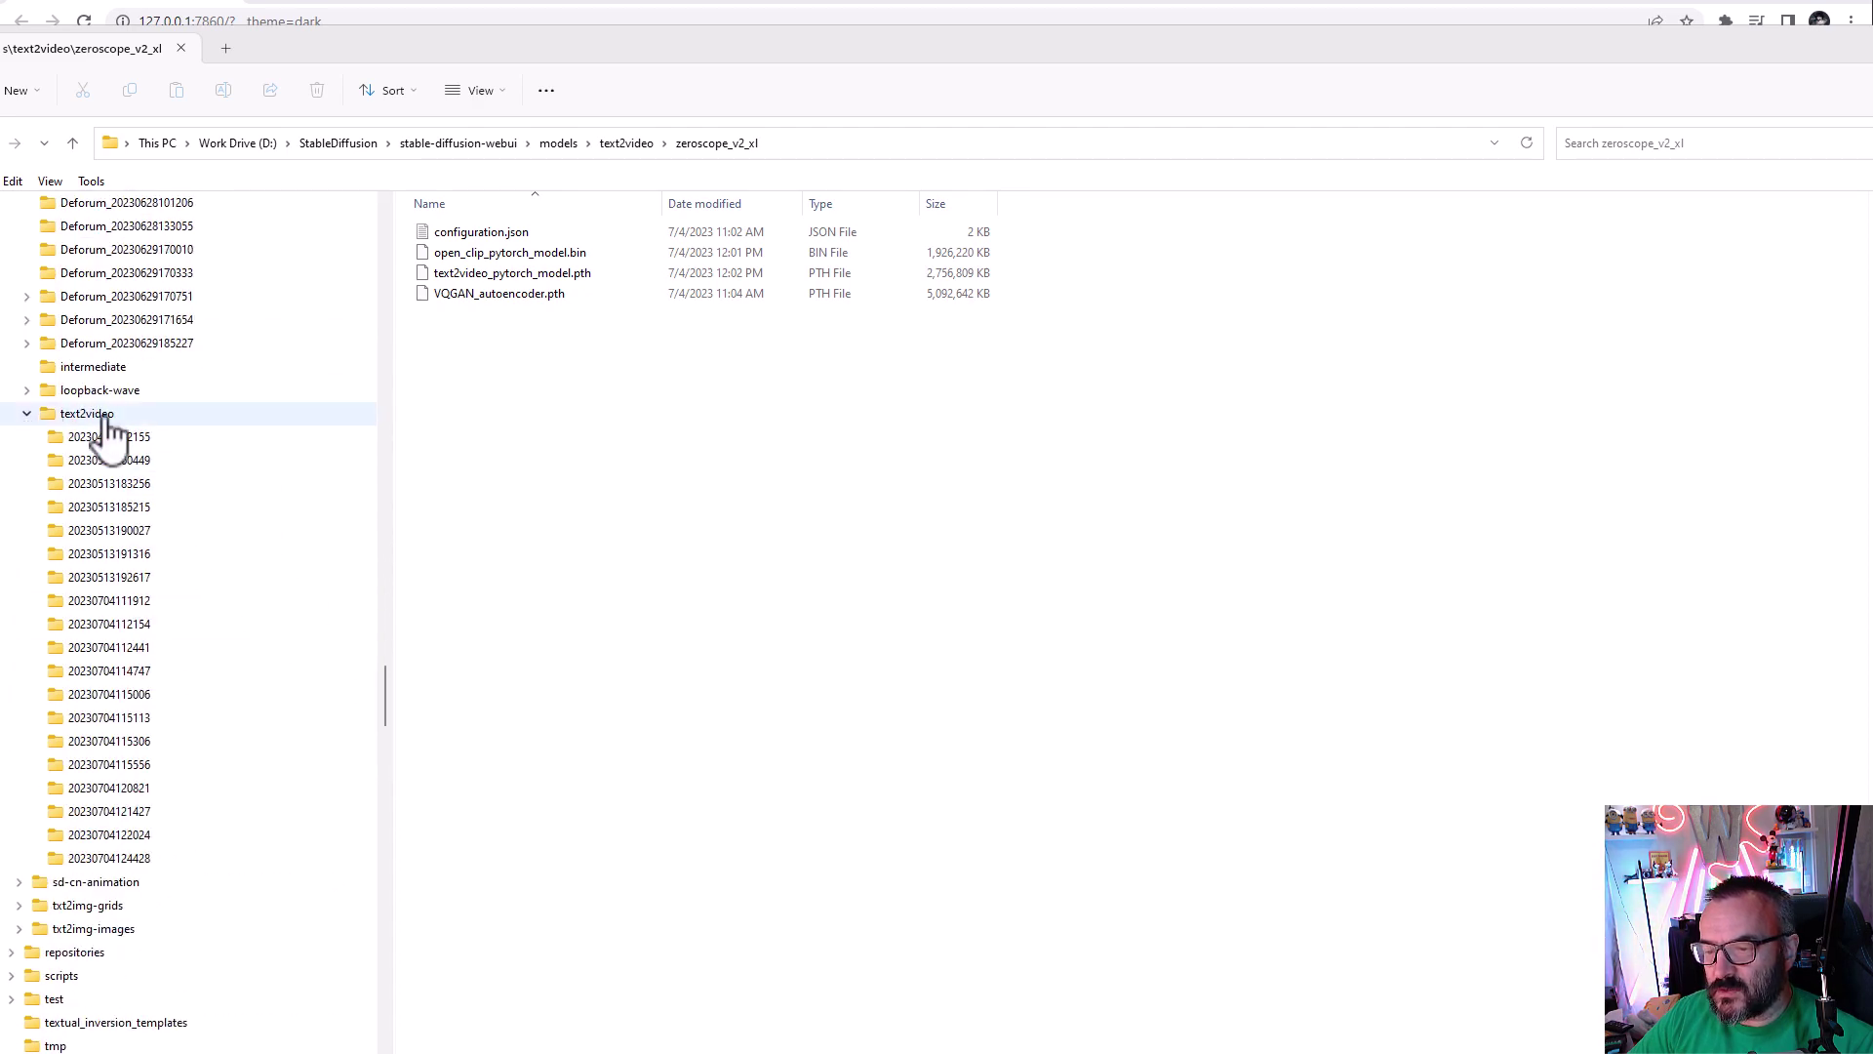
{"action": "left_click", "coordinate": [109, 857]}
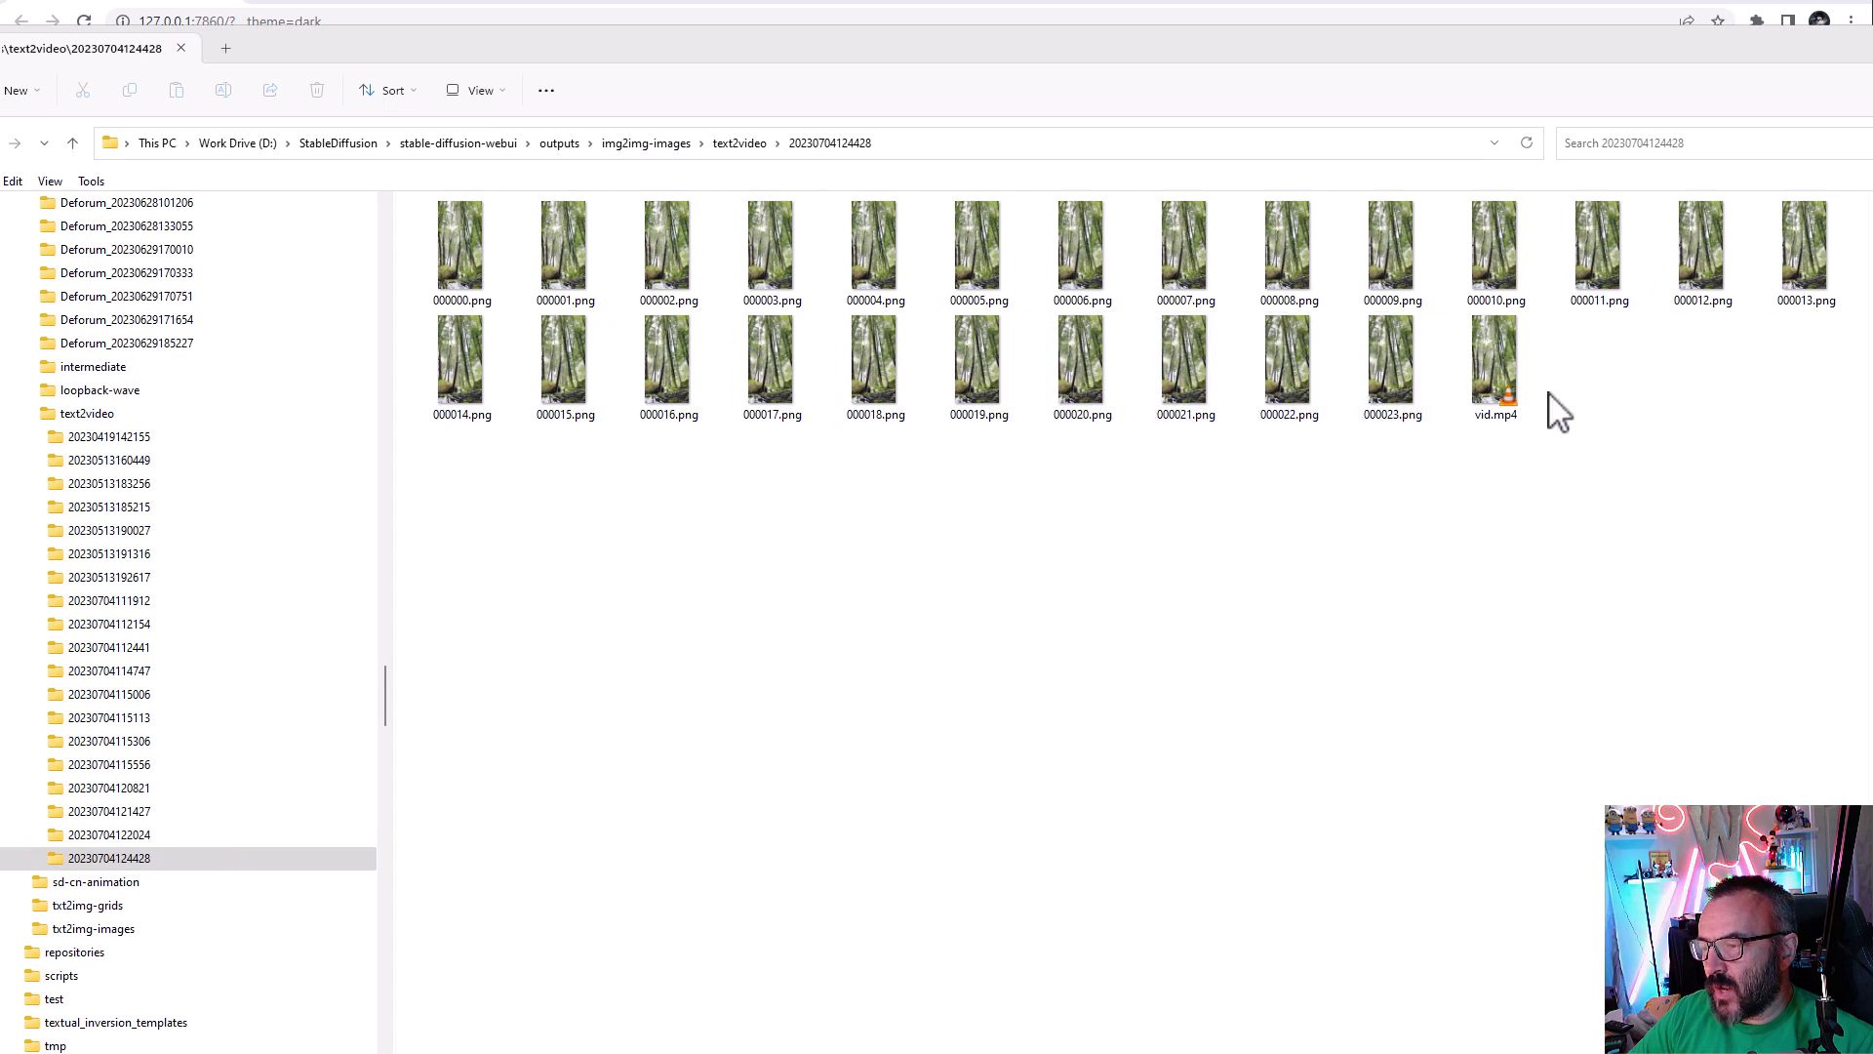
{"action": "left_click", "coordinate": [1492, 345]}
{"action": "double_click", "coordinate": [1491, 345]}
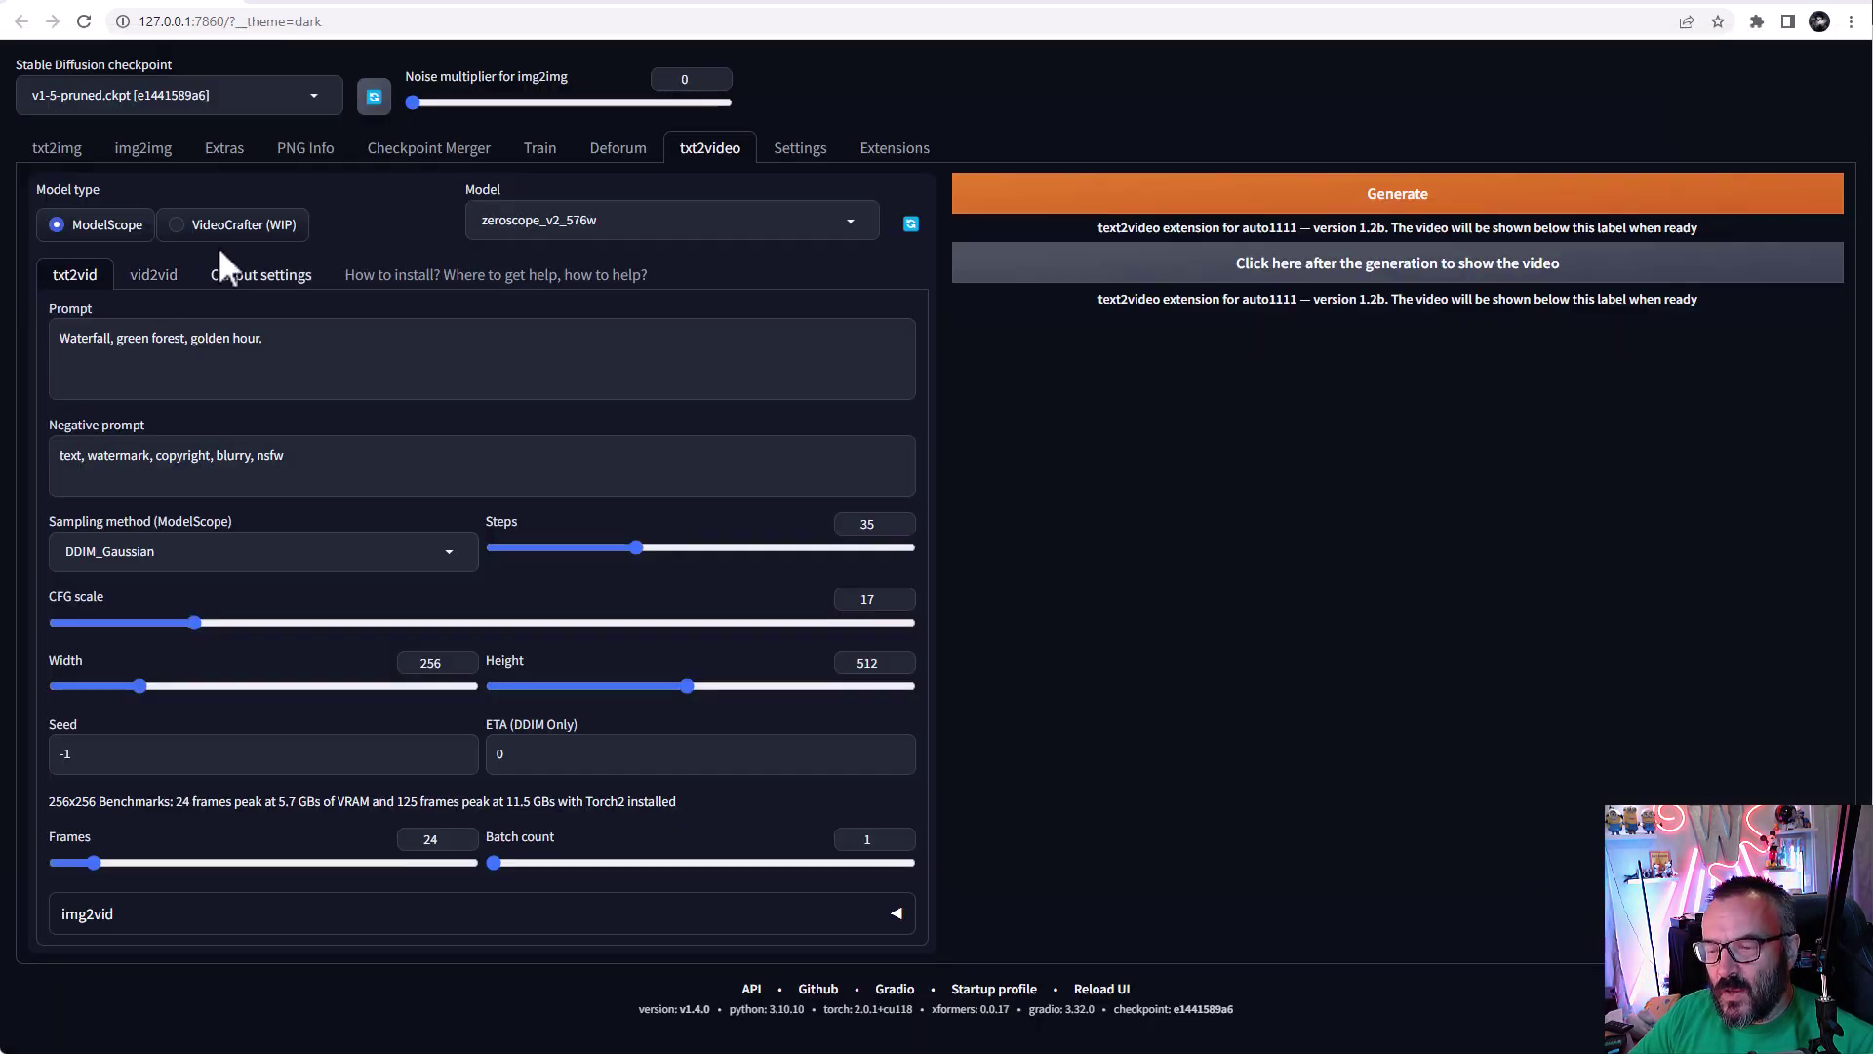
Step: In the vid2vid tab, choose the zeroscope_v2_xl model and load vid.mp4 as the input video
{"action": "left_click", "coordinate": [166, 283]}
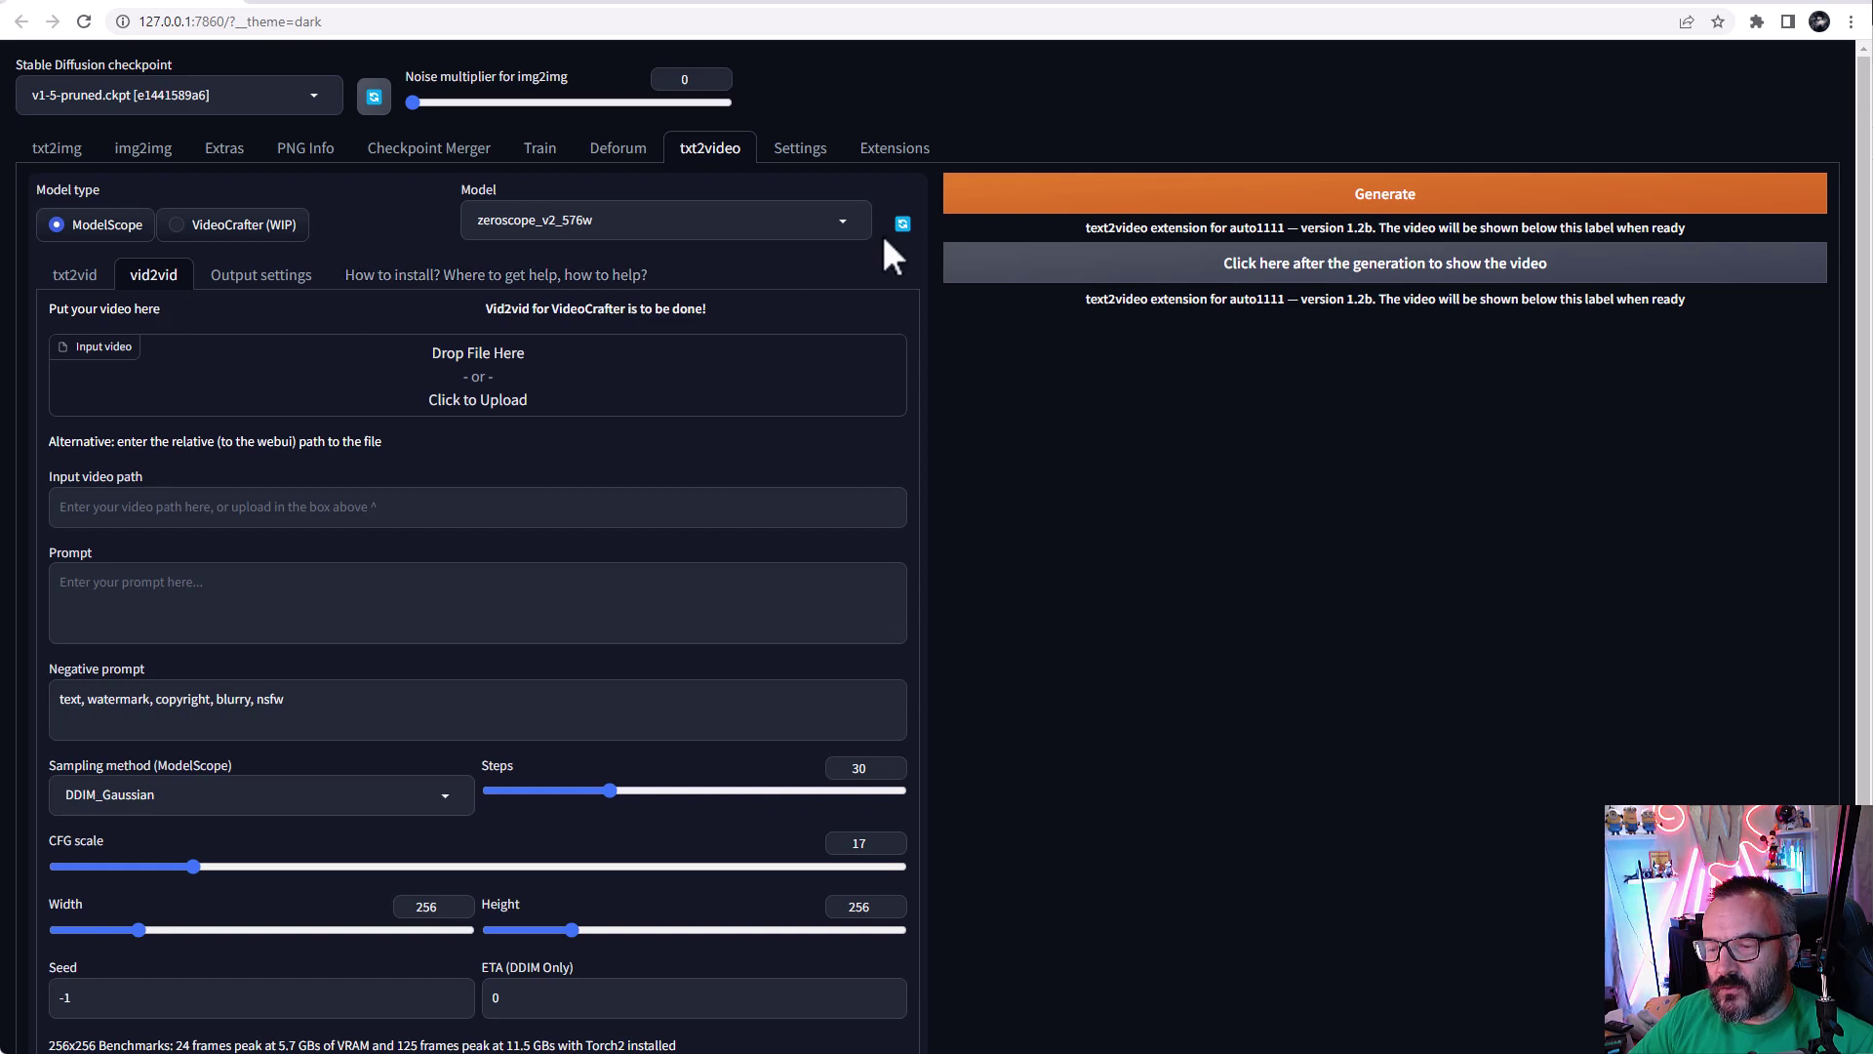
{"action": "left_click", "coordinate": [837, 230]}
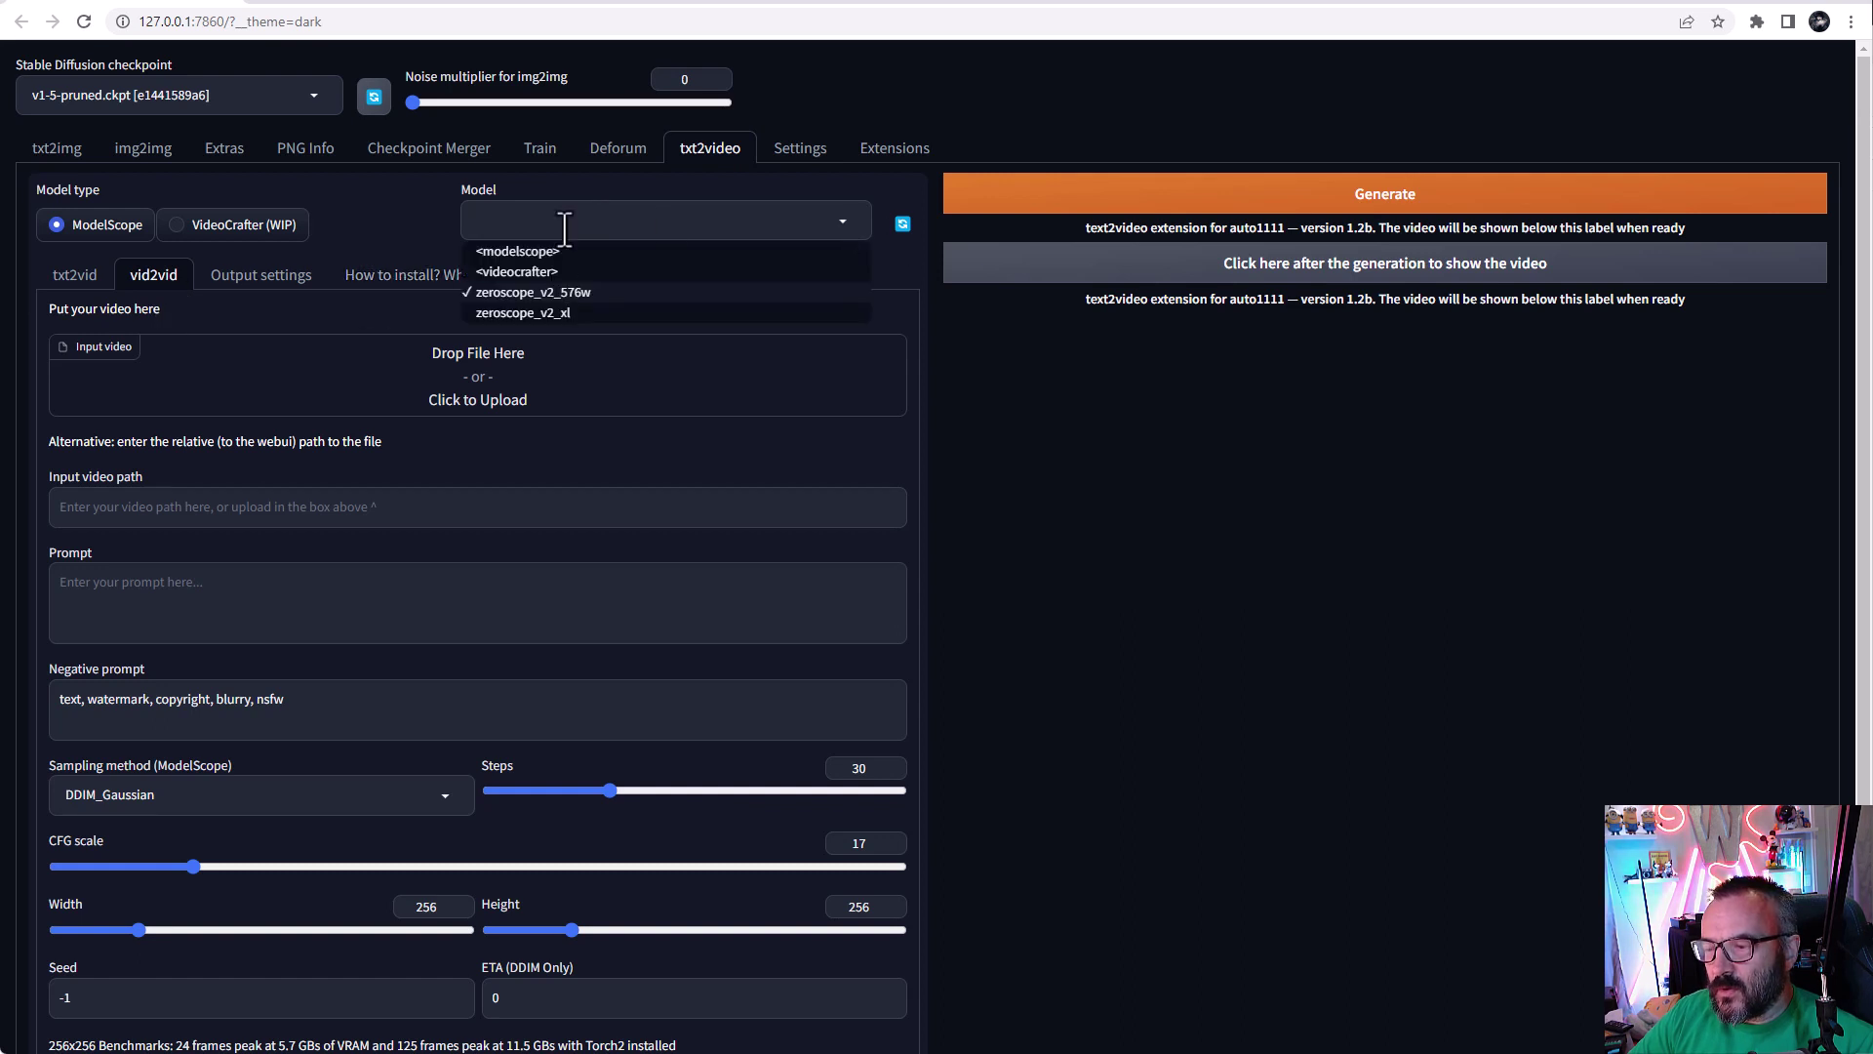
{"action": "left_click", "coordinate": [559, 314]}
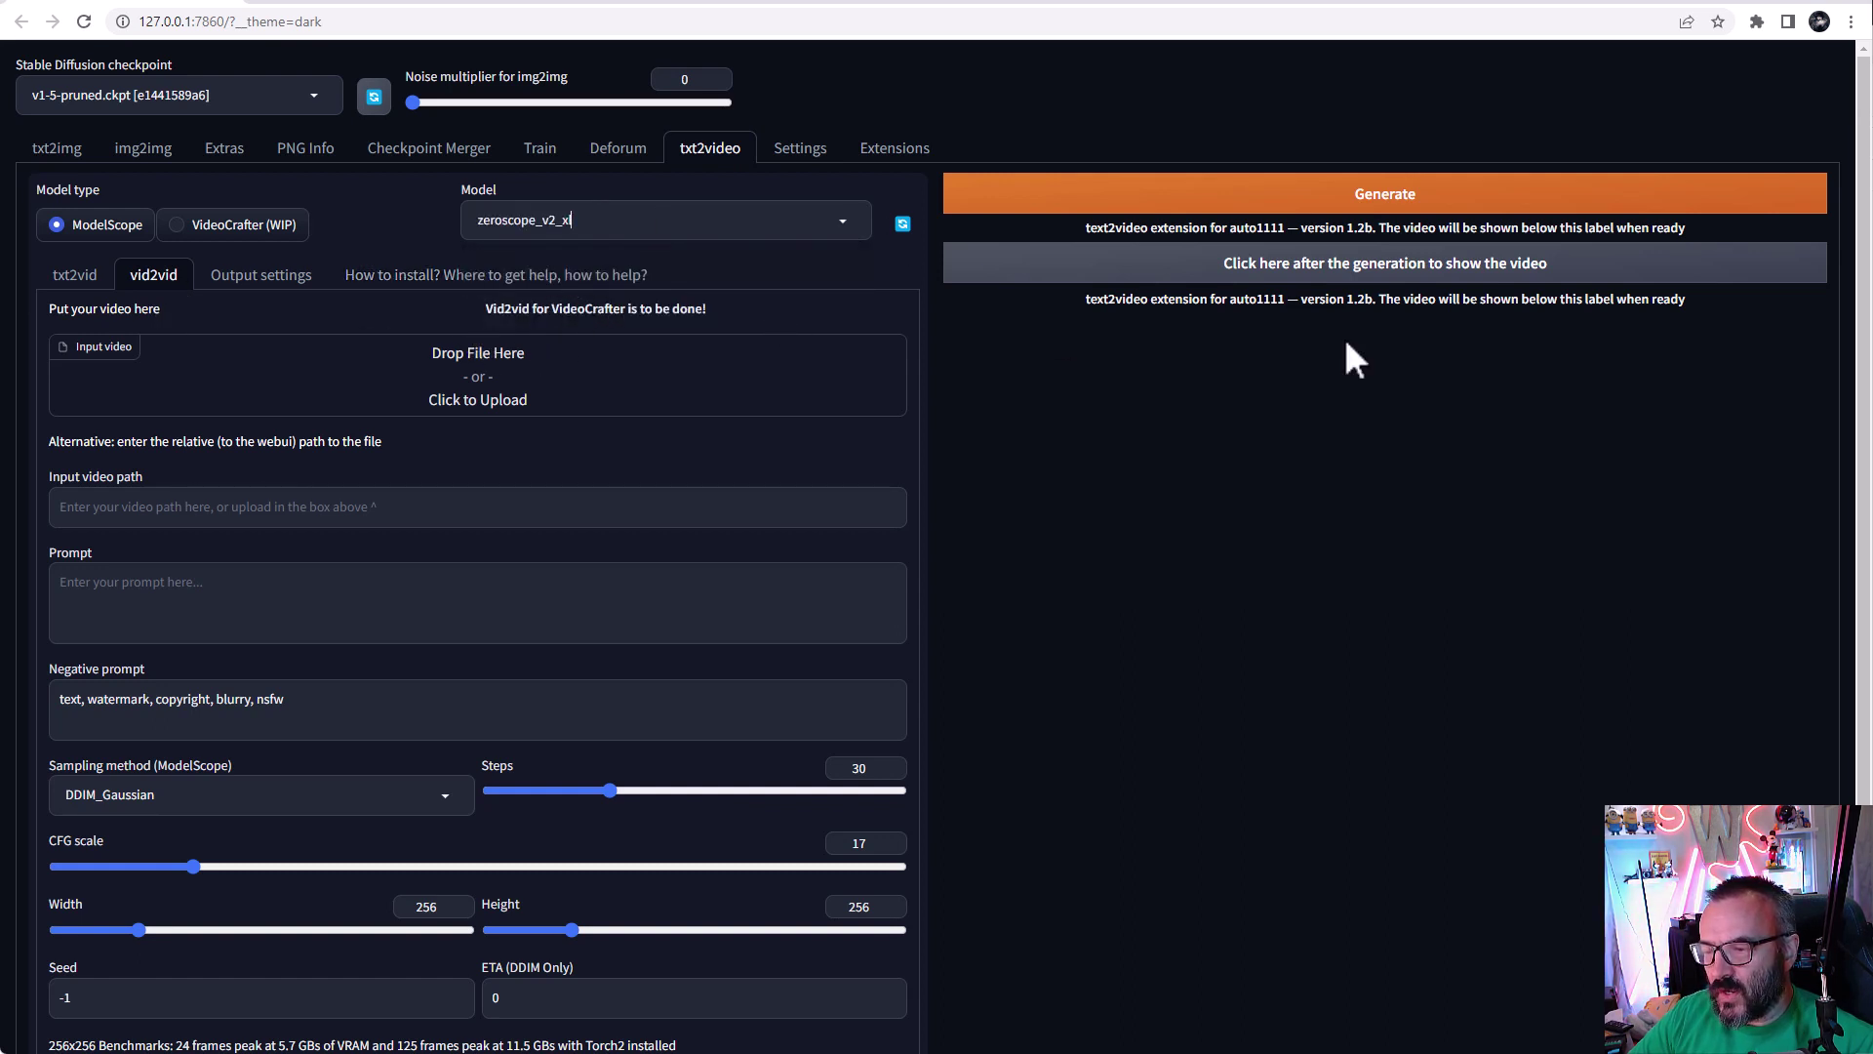
{"action": "left_click_drag", "start_coordinate": [1853, 605], "coordinate": [478, 390]}
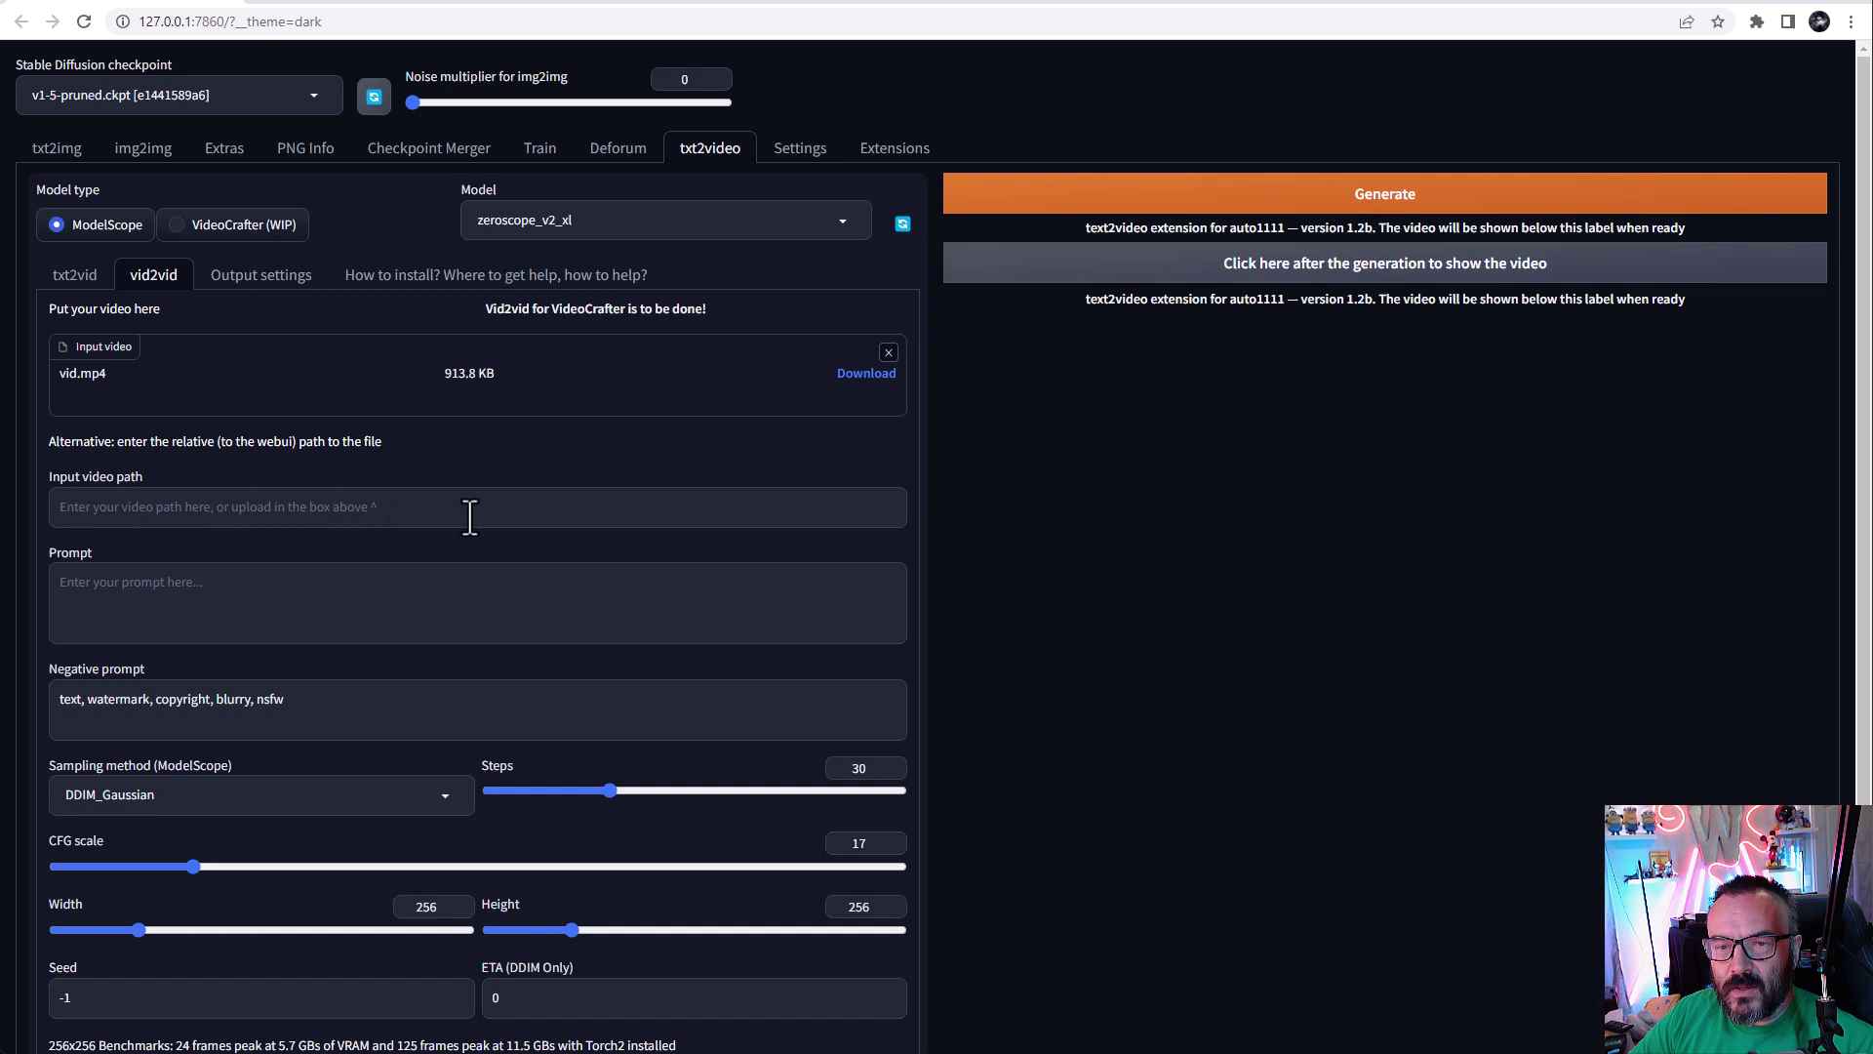
Step: Copy the original waterfall prompt from the txt2vid settings for reuse in vid2vid
{"action": "left_click", "coordinate": [75, 274]}
{"action": "left_click_drag", "start_coordinate": [315, 357], "coordinate": [1, 347]}
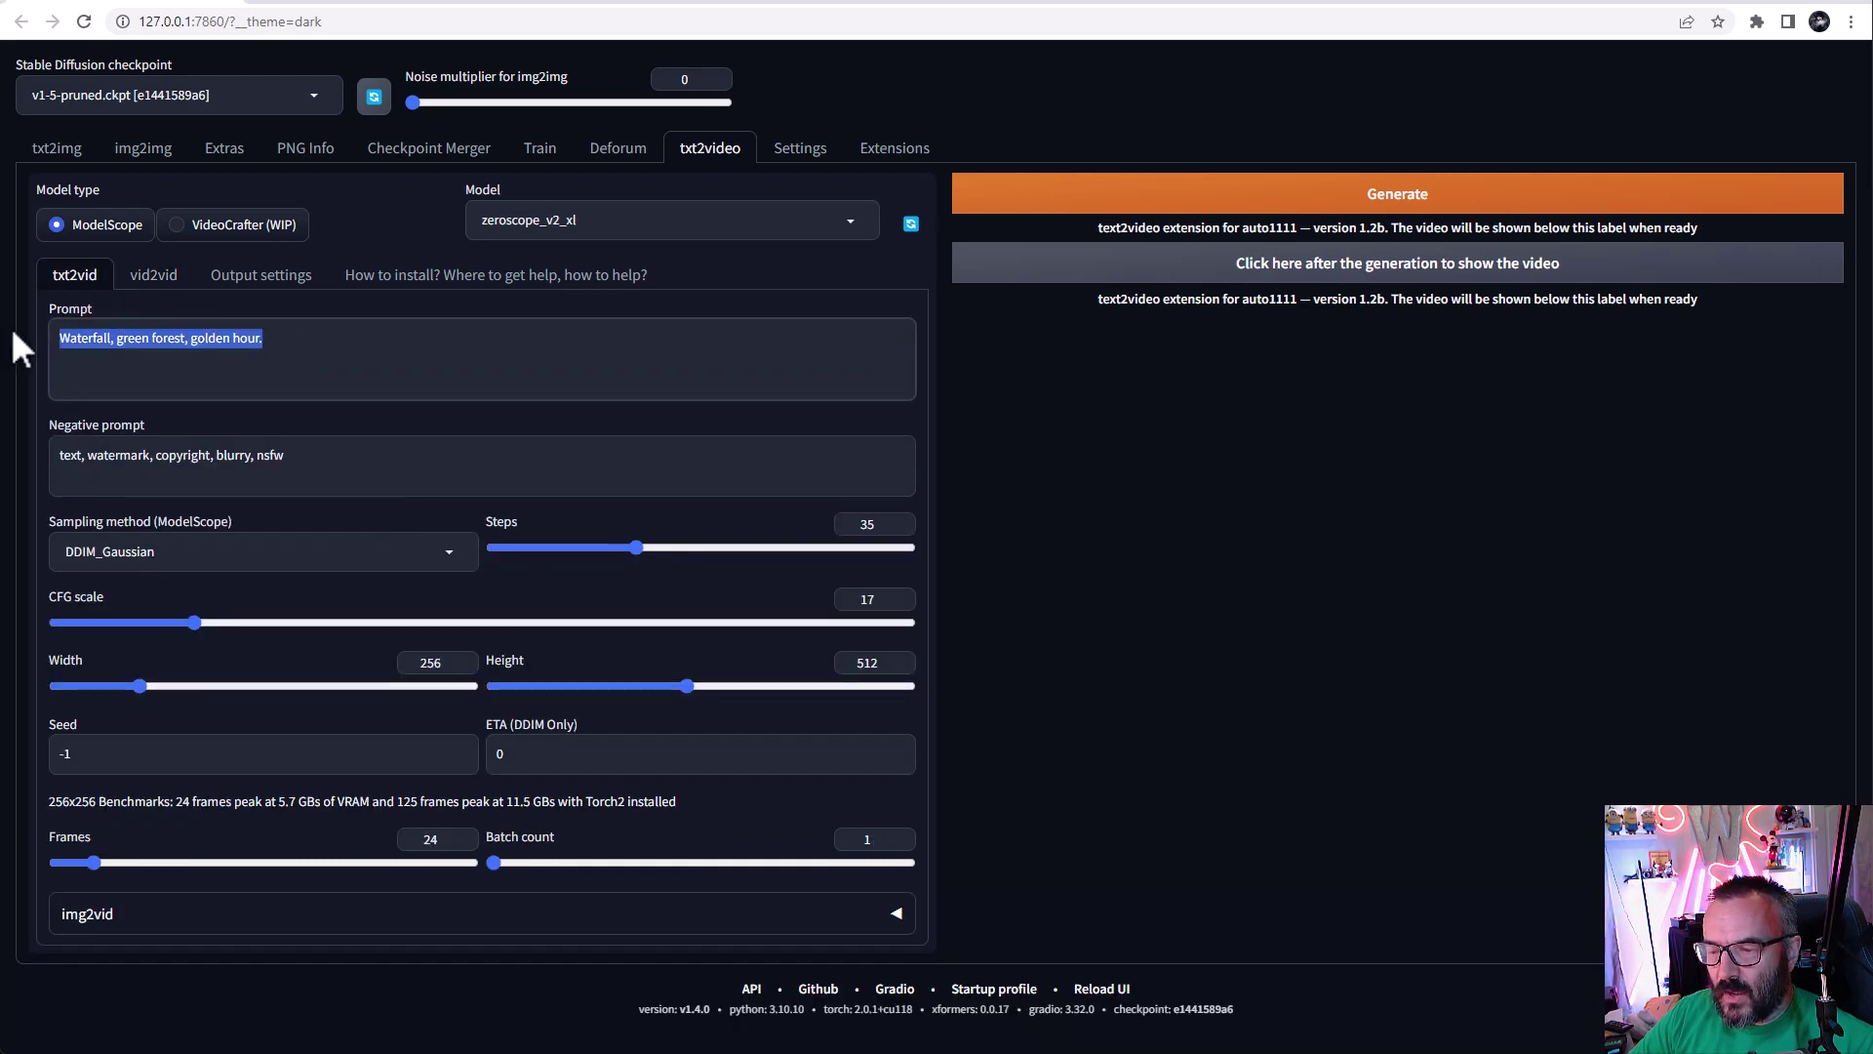
{"action": "left_click", "coordinate": [153, 274]}
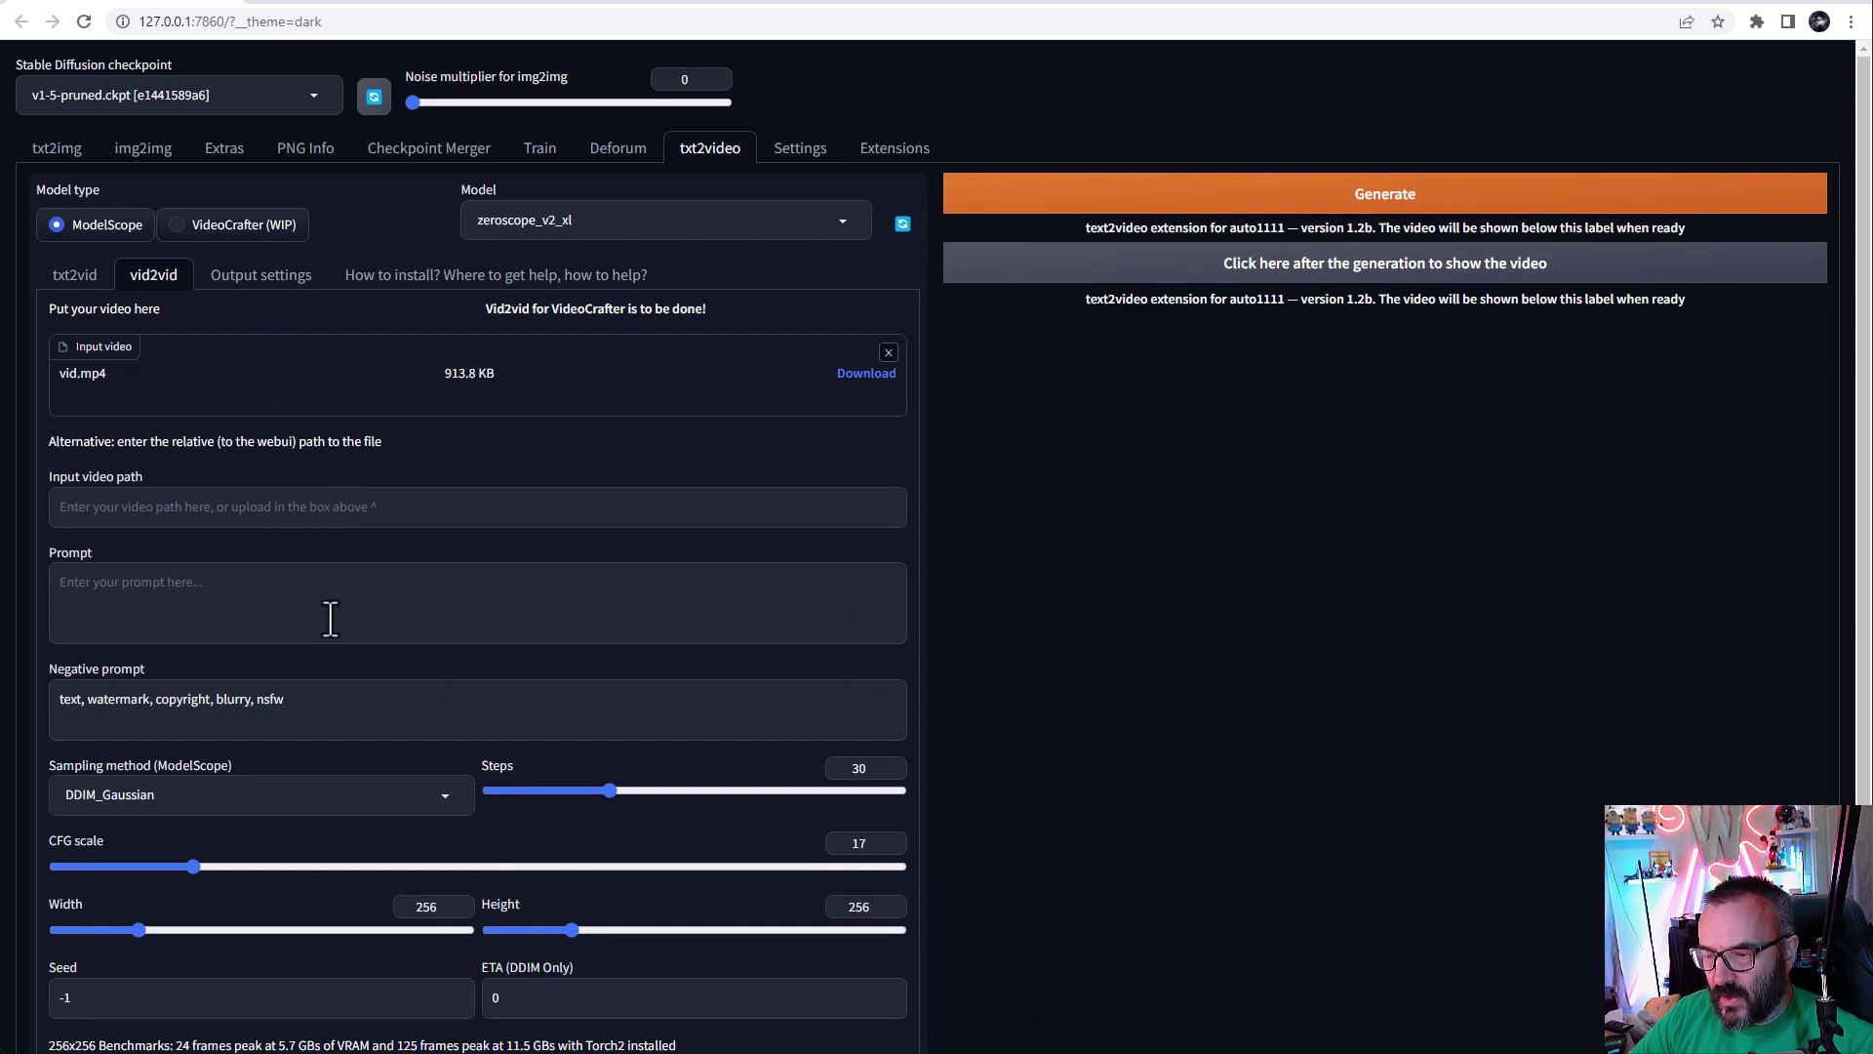
Step: Enter the waterfall prompt, set the size to 768×1024, and lower denoising strength to 0.45
{"action": "left_click", "coordinate": [331, 615]}
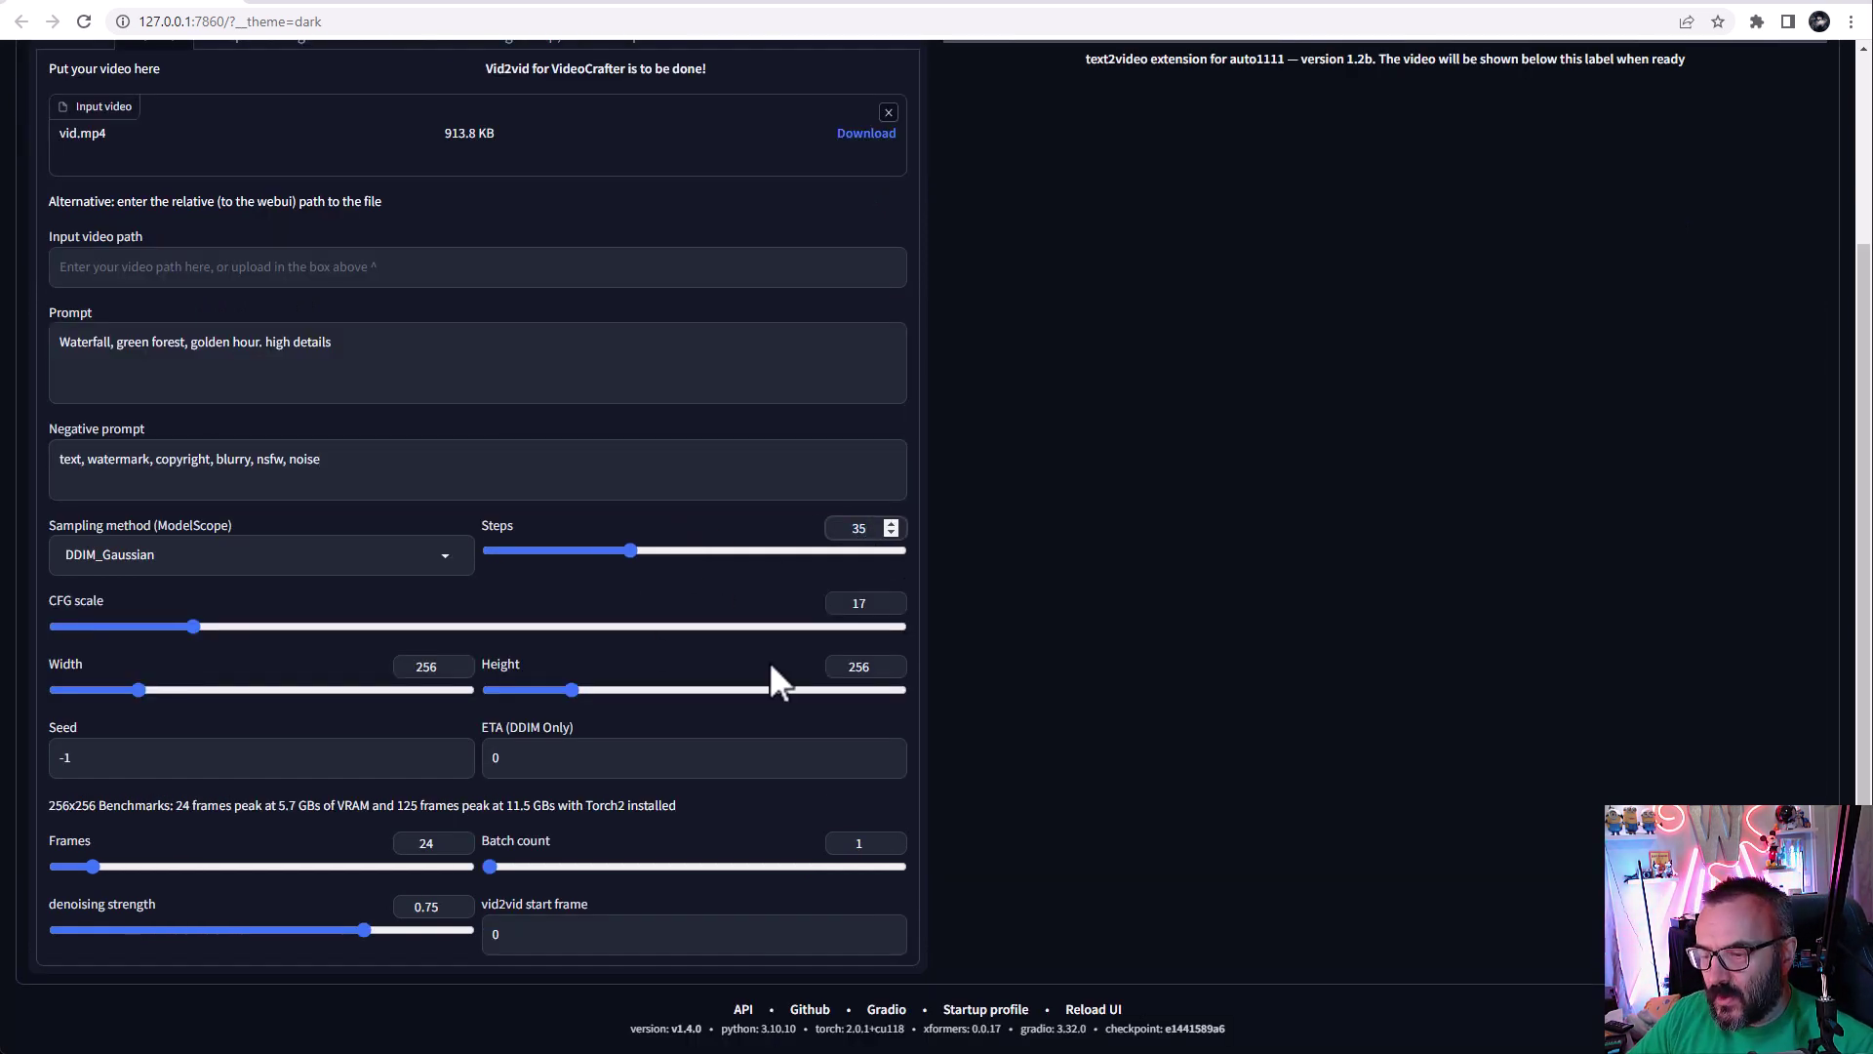
{"action": "double_click", "coordinate": [859, 667]}
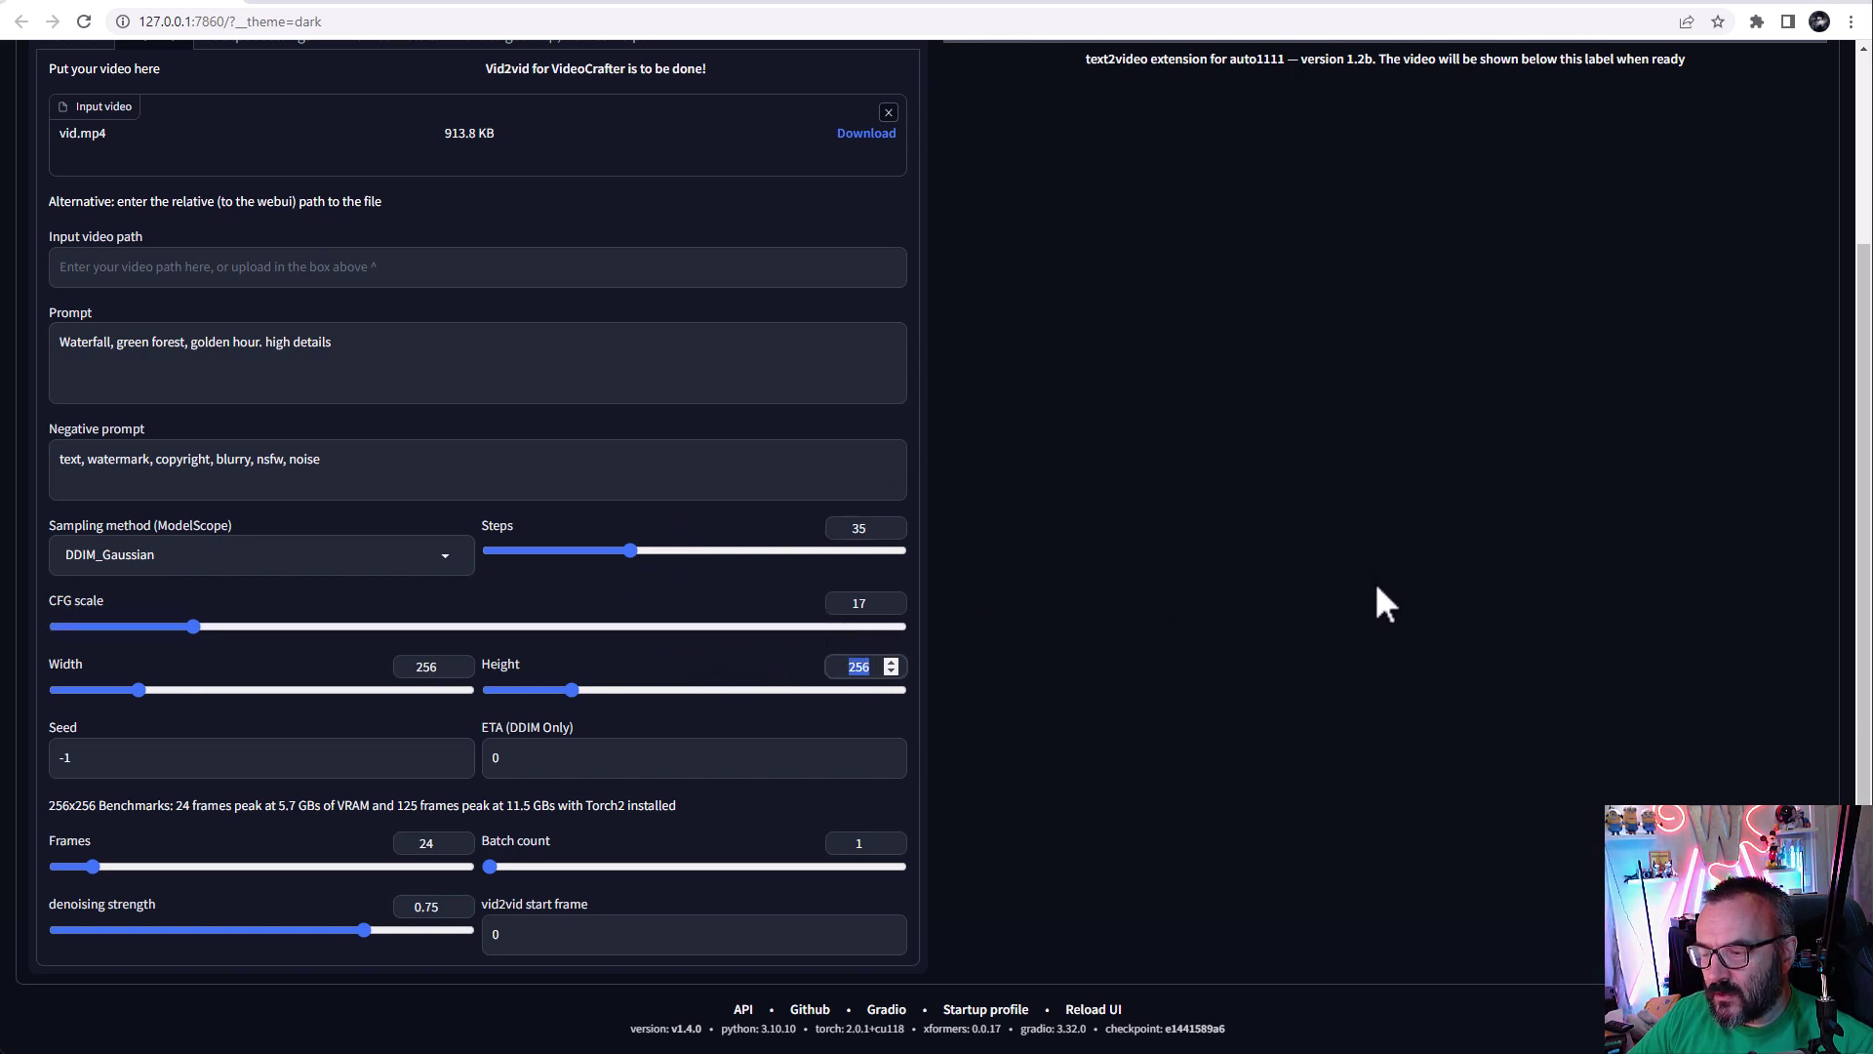
{"action": "type", "text": "1024"}
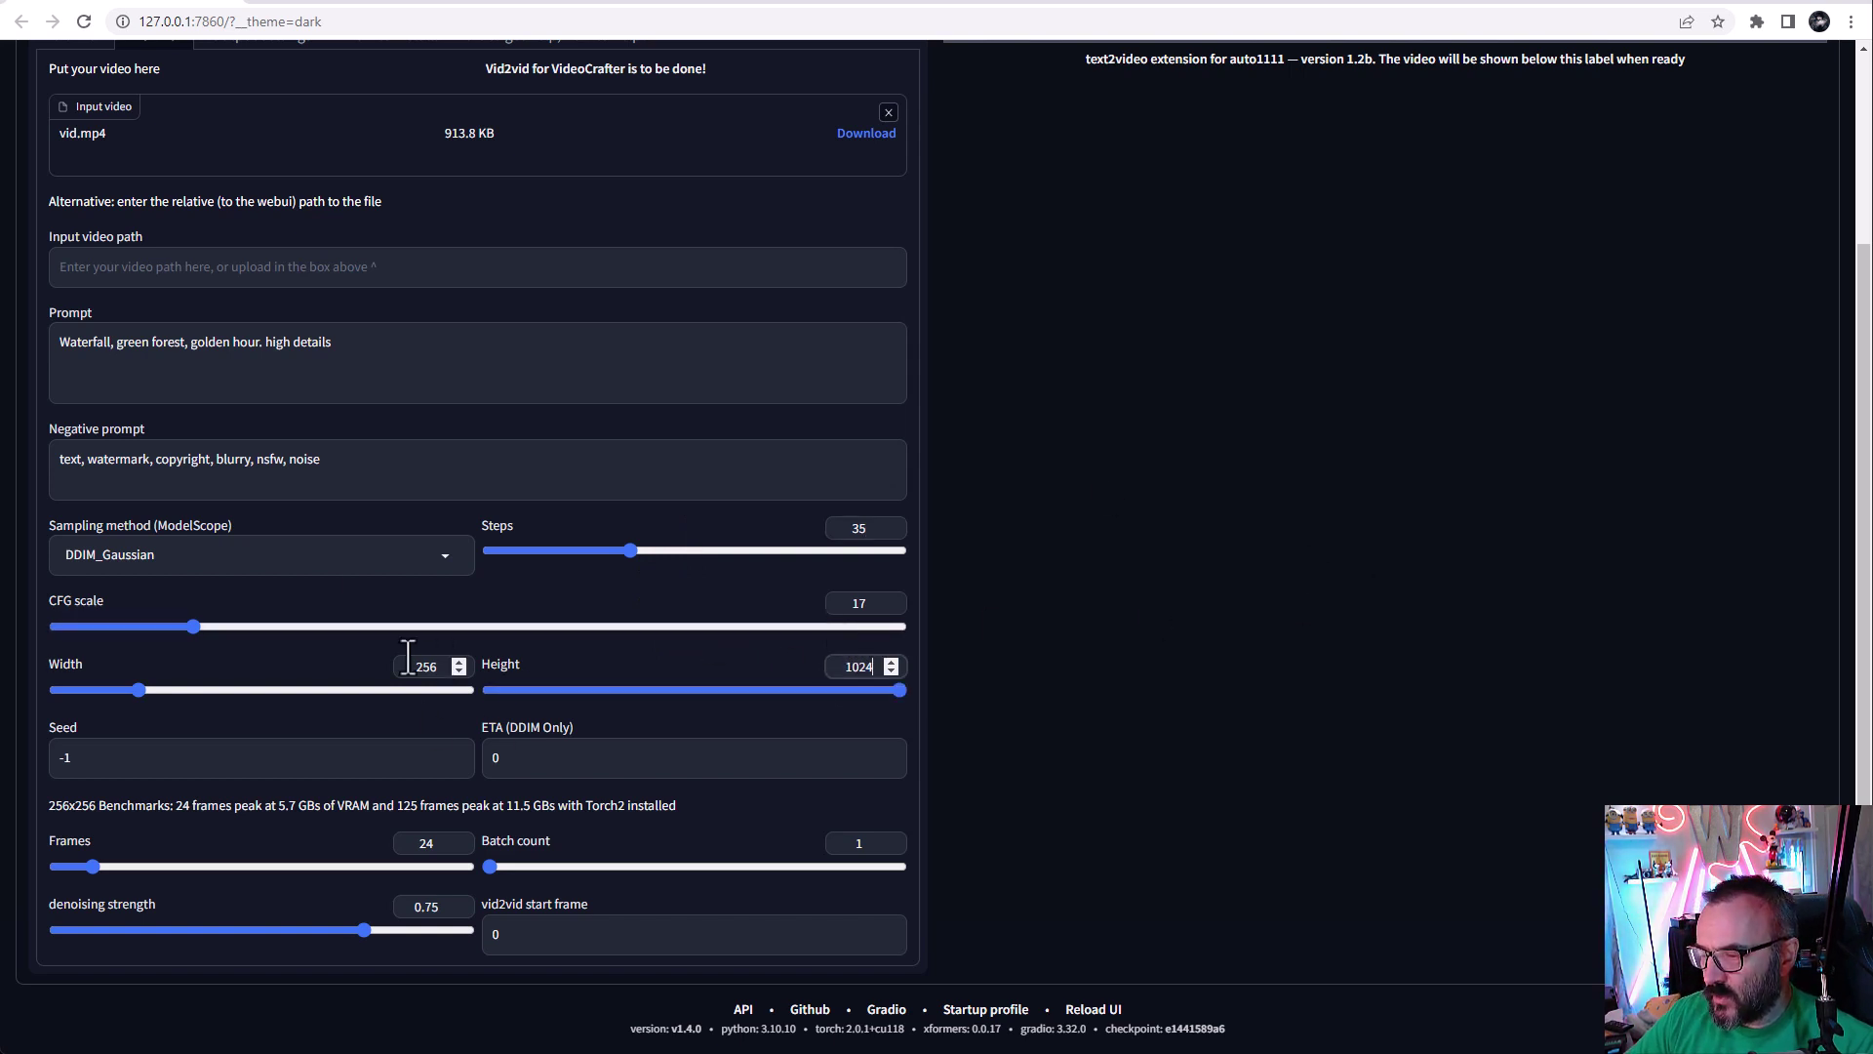
{"action": "double_click", "coordinate": [408, 659]}
{"action": "type", "text": "768"}
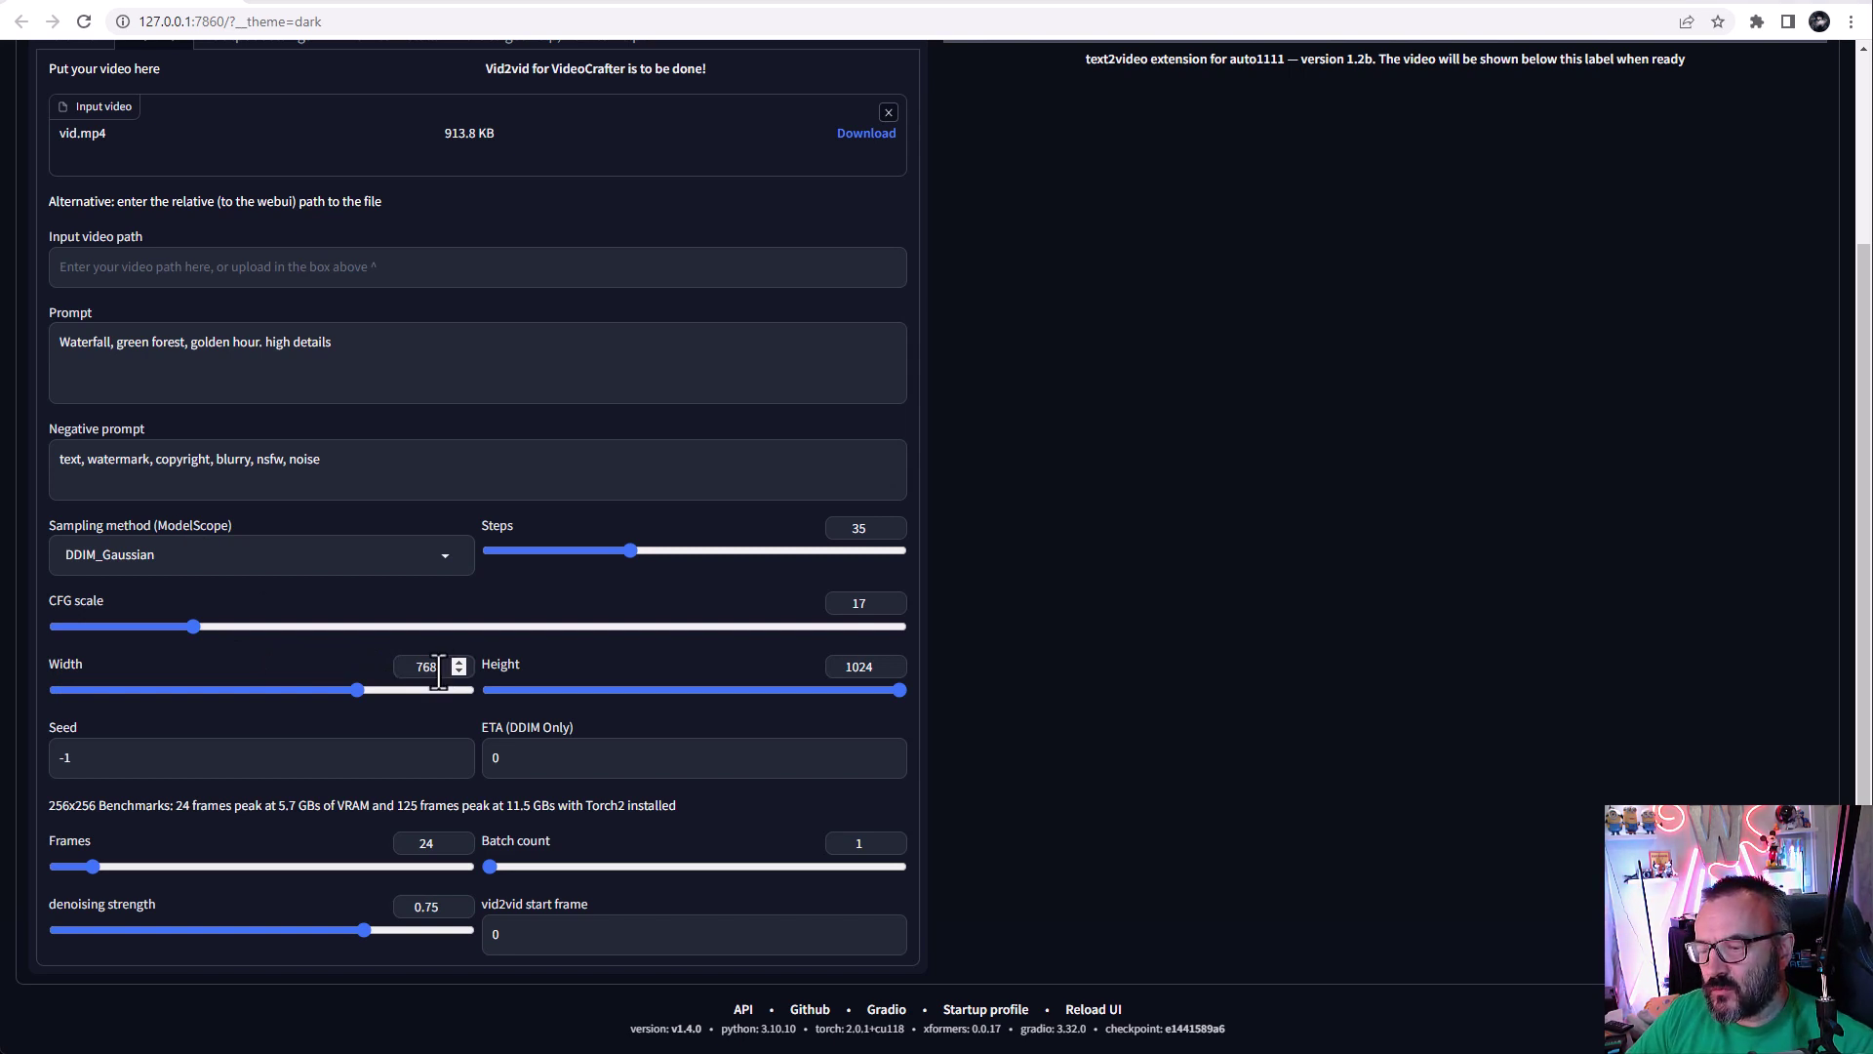
{"action": "left_click_drag", "start_coordinate": [438, 671], "coordinate": [400, 673]}
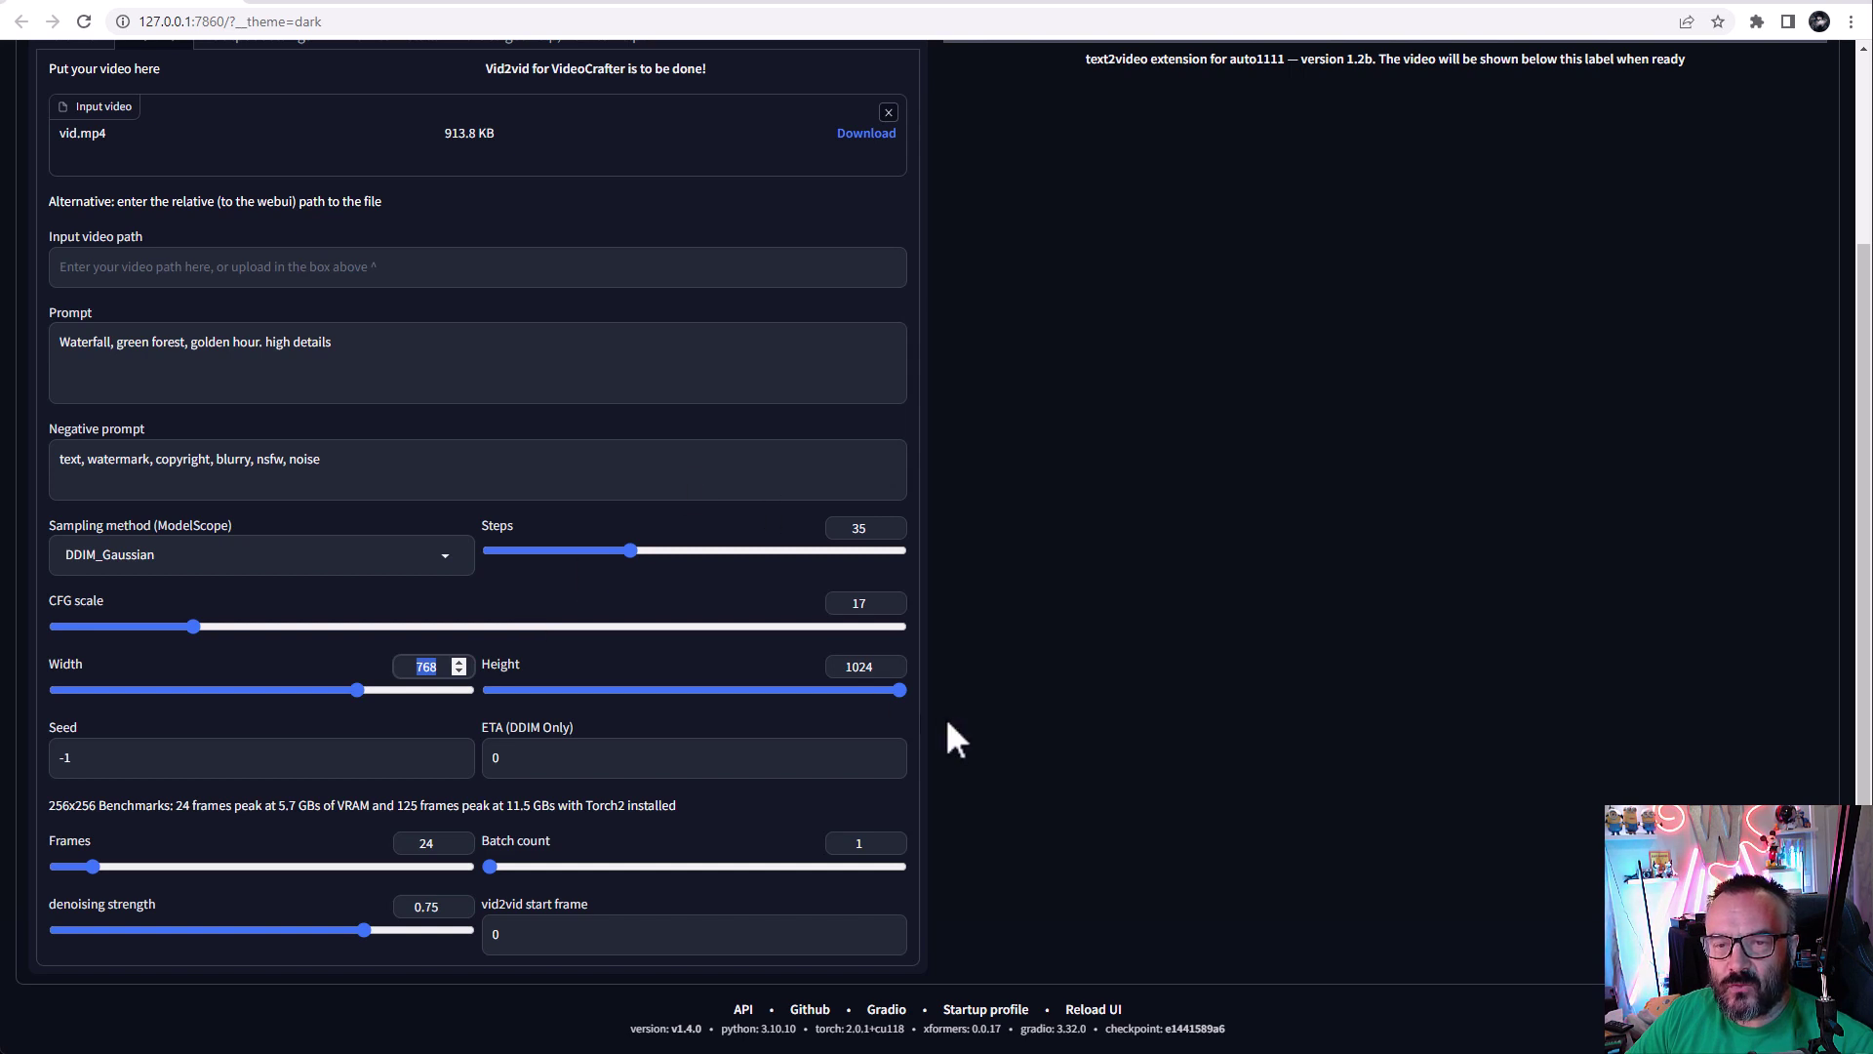
{"action": "left_click", "coordinate": [193, 917]}
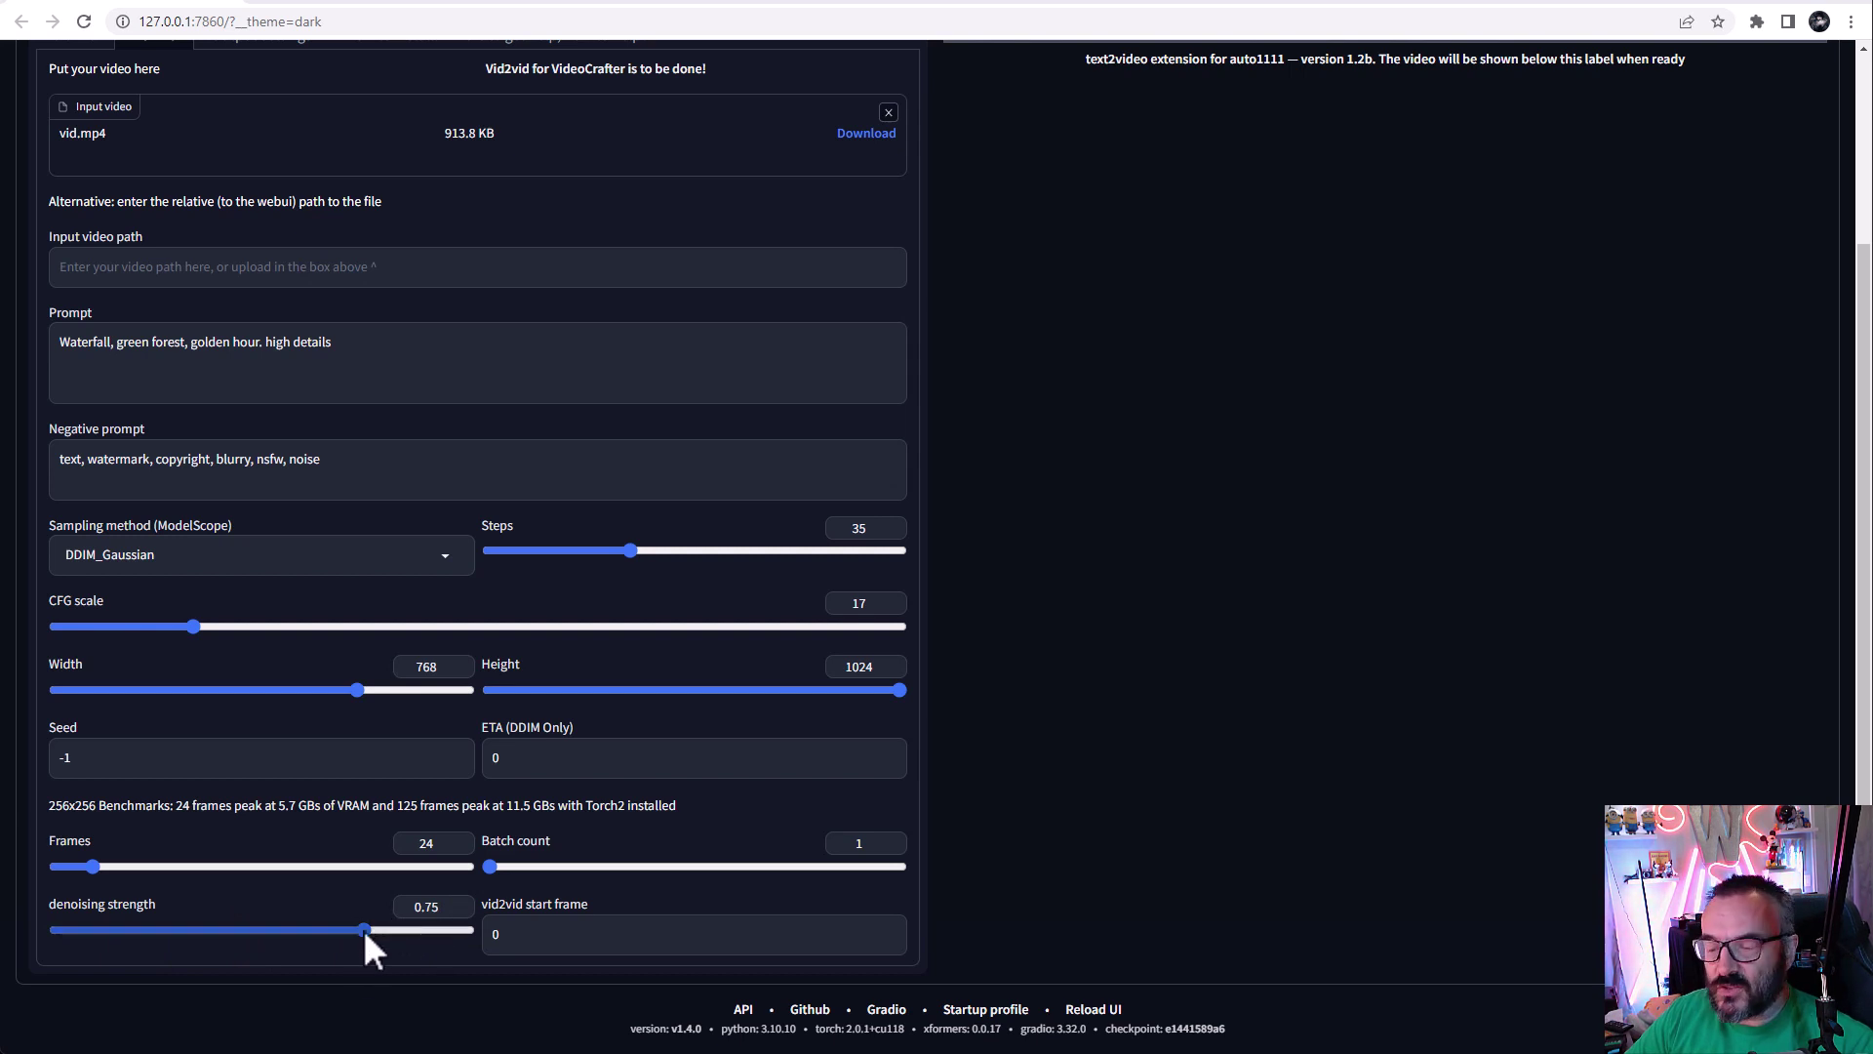
{"action": "mouse_move", "coordinate": [363, 929]}
{"action": "left_mouse_down"}
{"action": "mouse_move", "coordinate": [238, 930]}
{"action": "mouse_move", "coordinate": [354, 928]}
{"action": "left_mouse_up"}
{"action": "scroll", "coordinate": [495, 817], "scroll_direction": "up", "scroll_amount": 3}
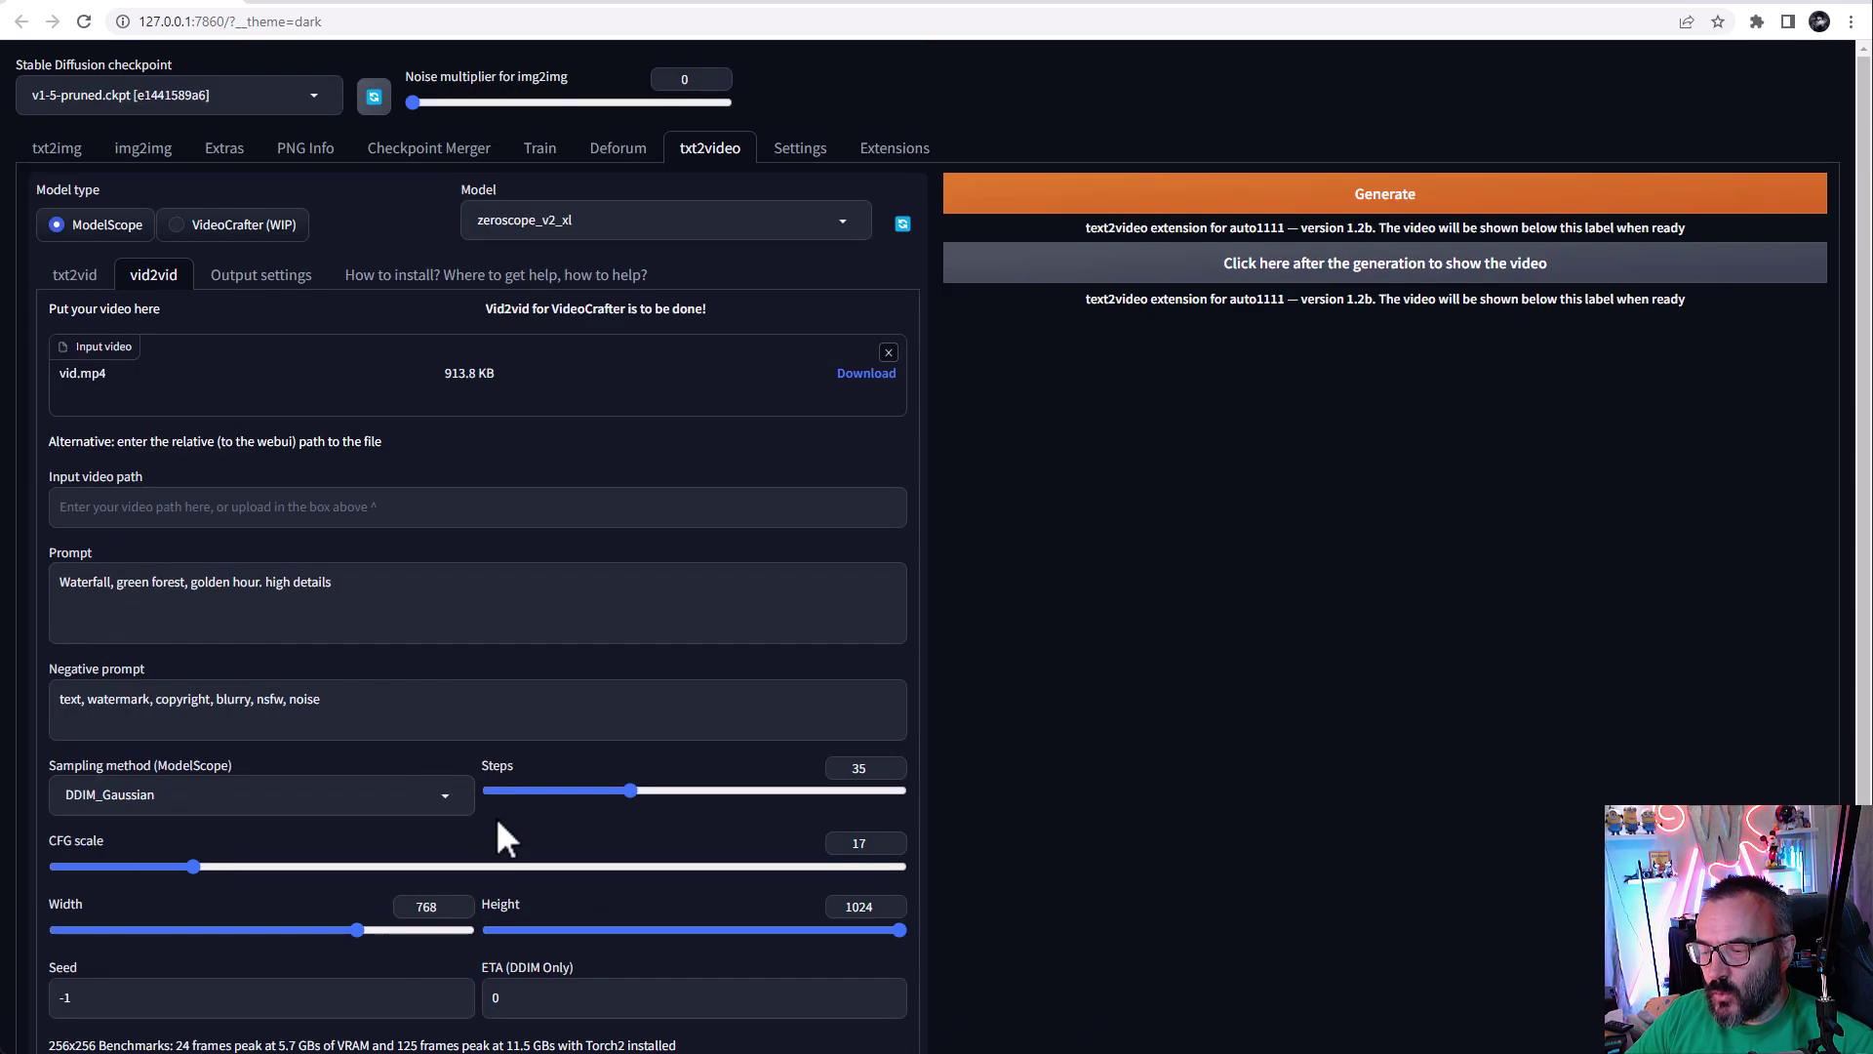
Step: Review the video options in the Output settings sub-tab
{"action": "left_click", "coordinate": [269, 276]}
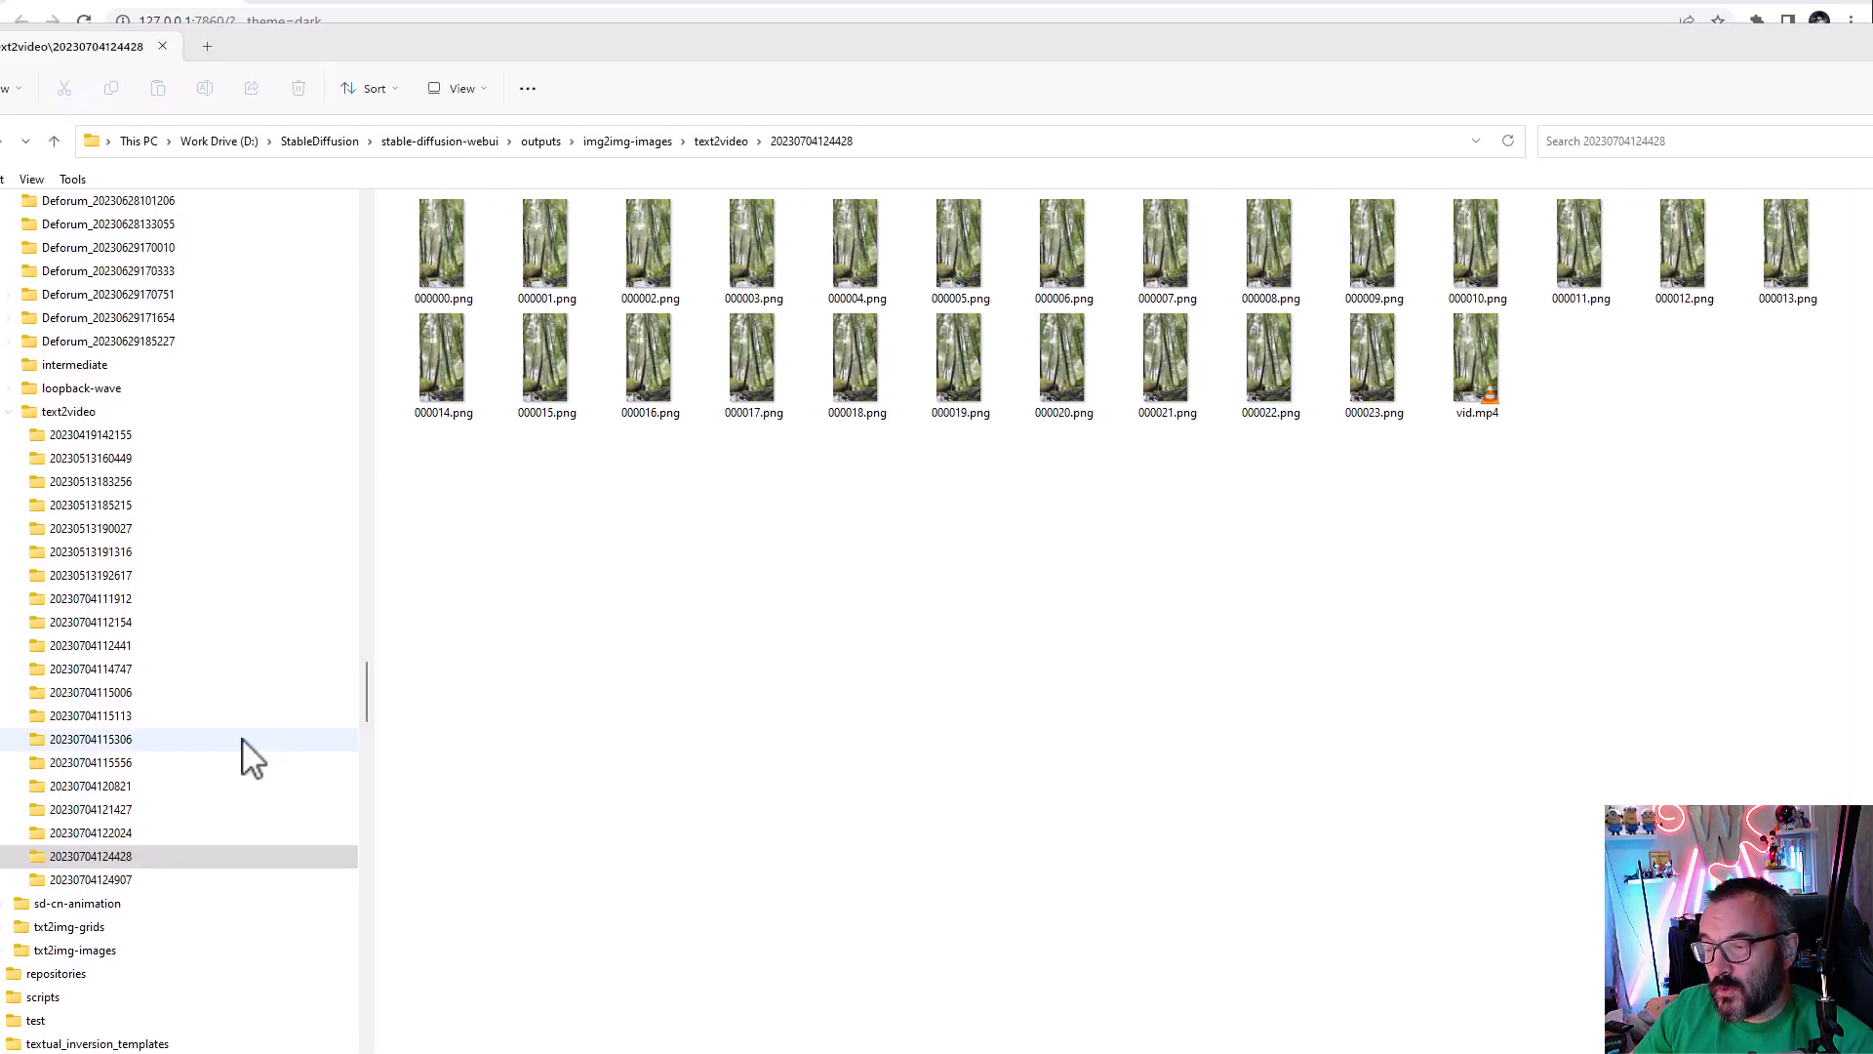
{"action": "key", "text": "Down"}
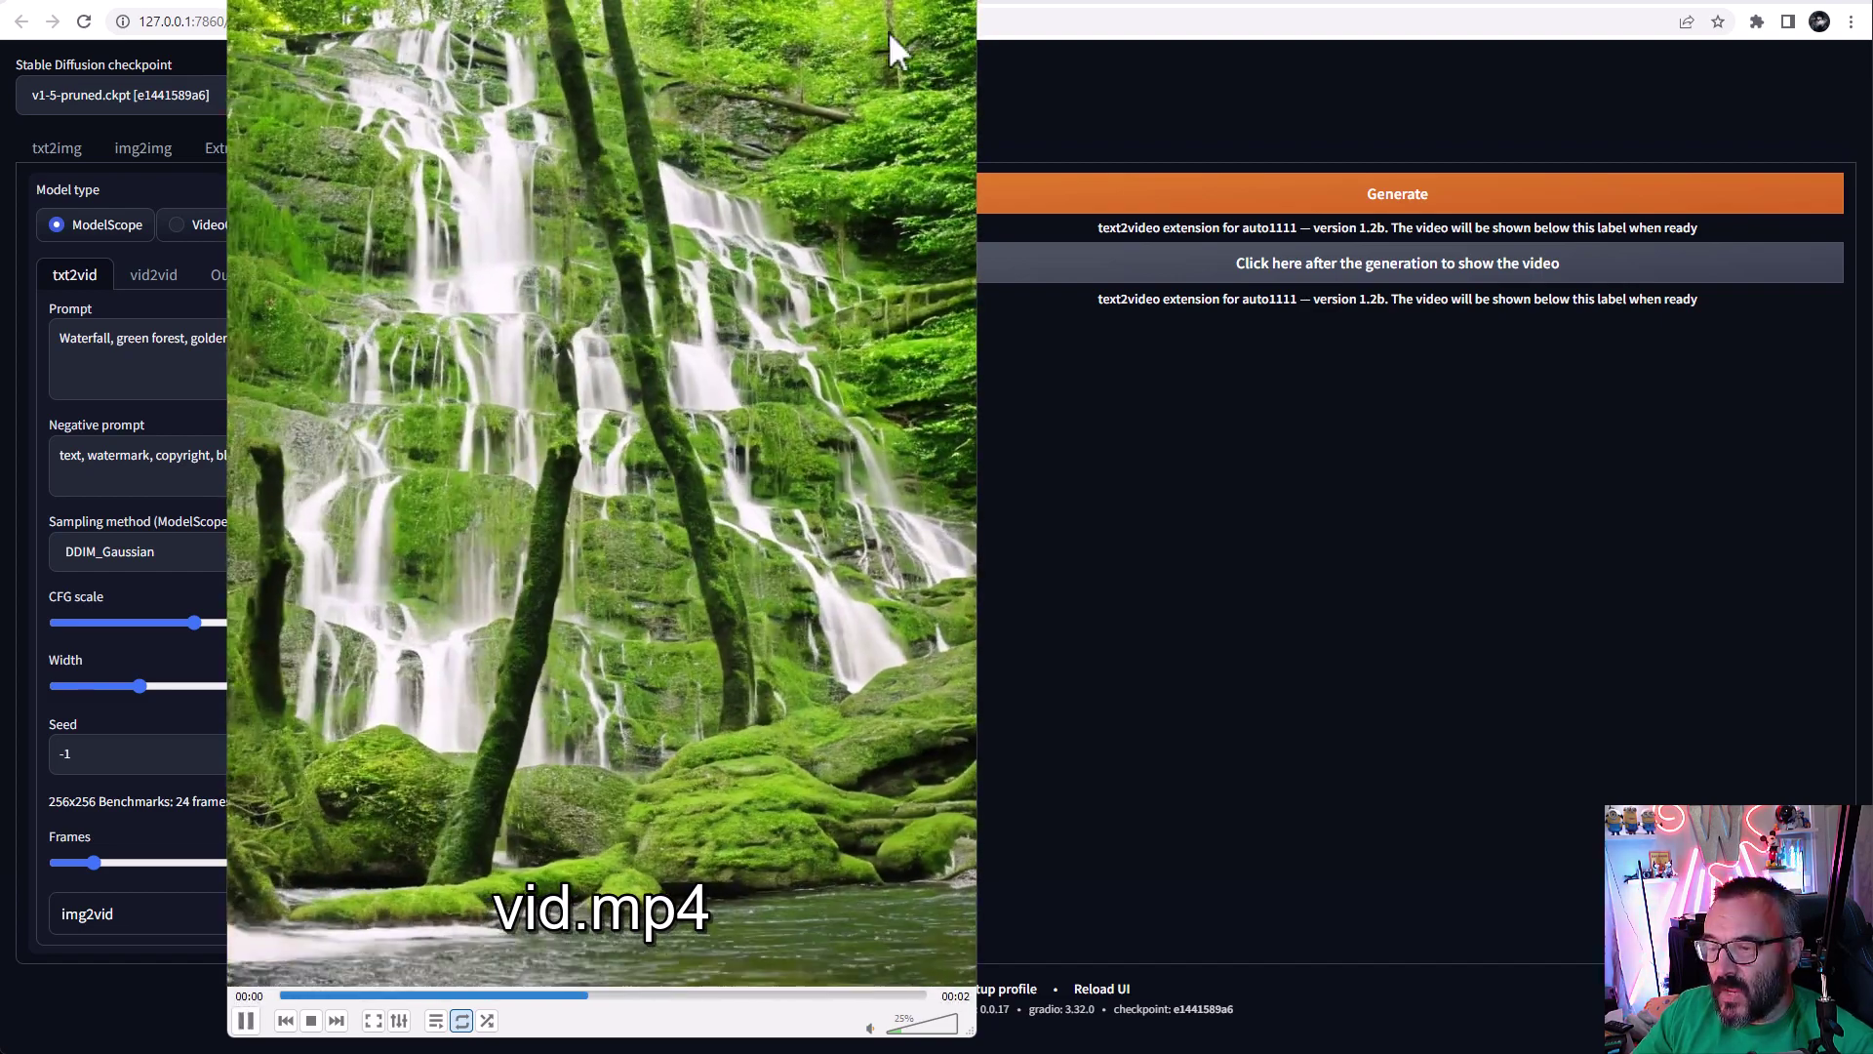
Step: Quit VLC with Ctrl+Q to close the upscaled waterfall video
{"action": "key", "text": "ctrl+q"}
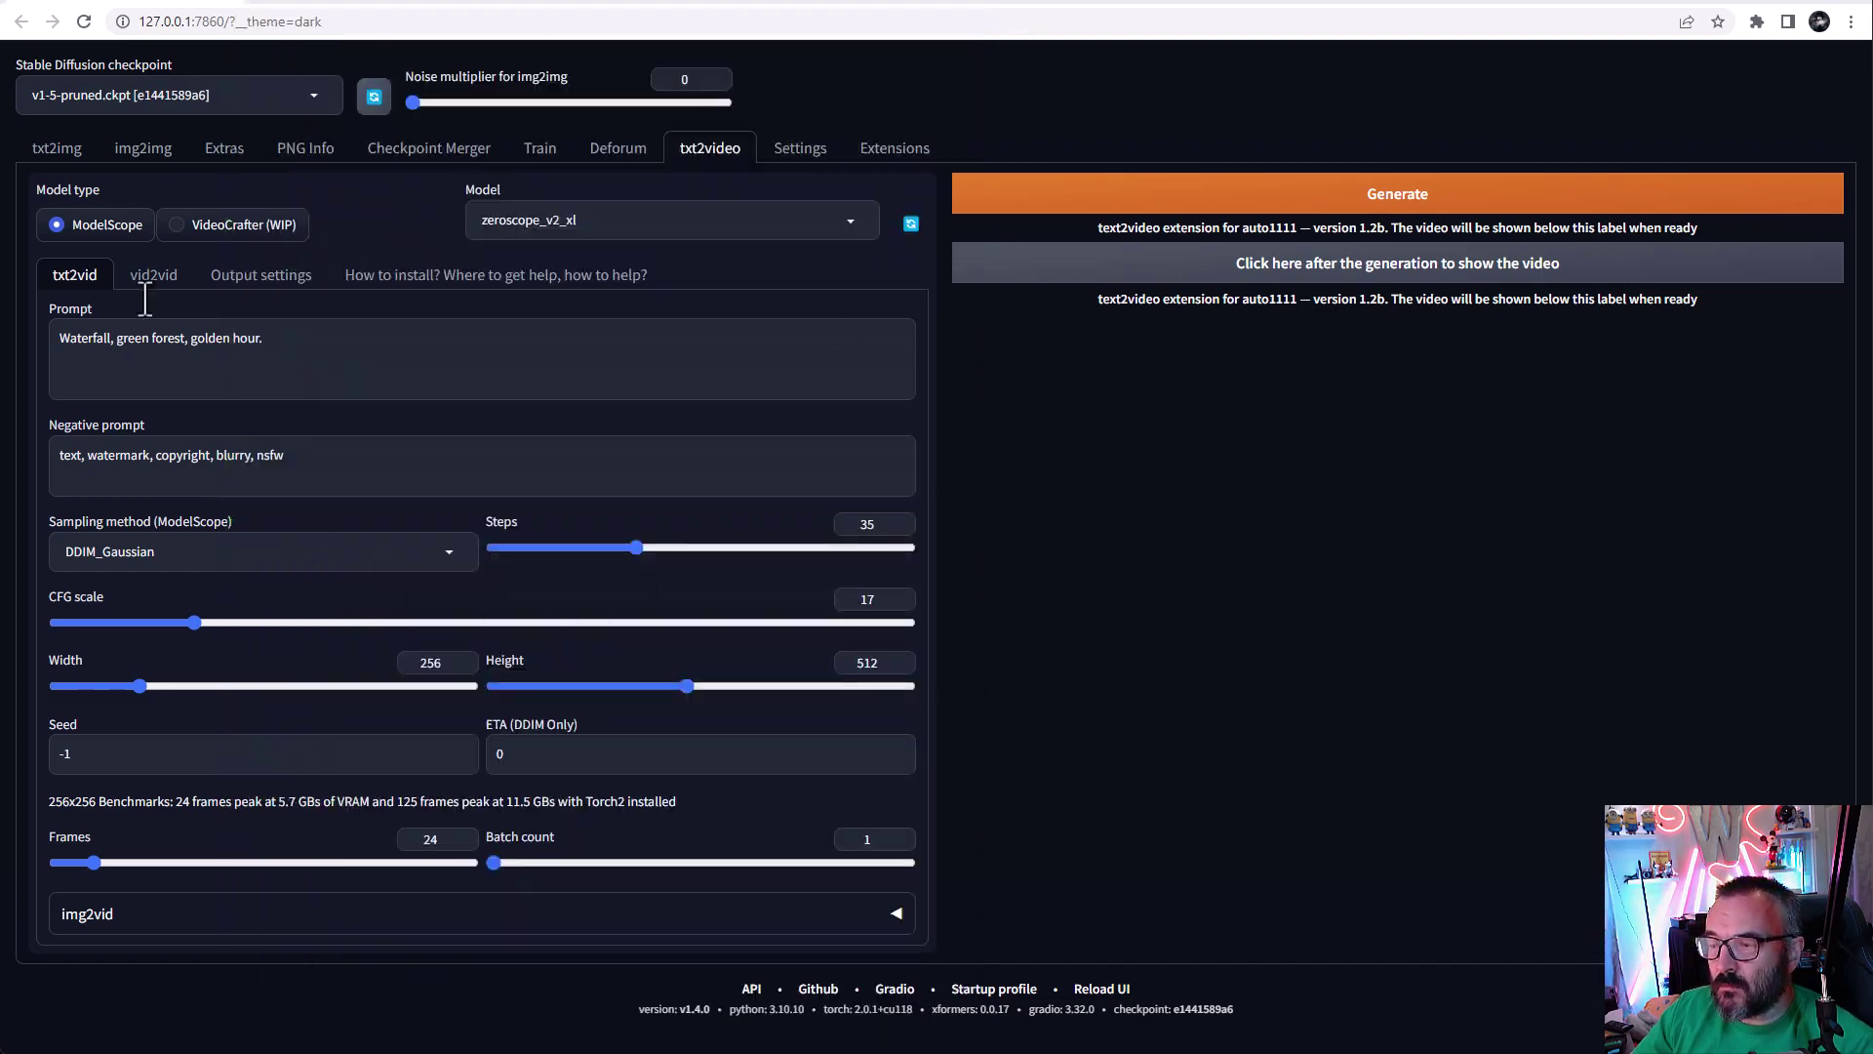